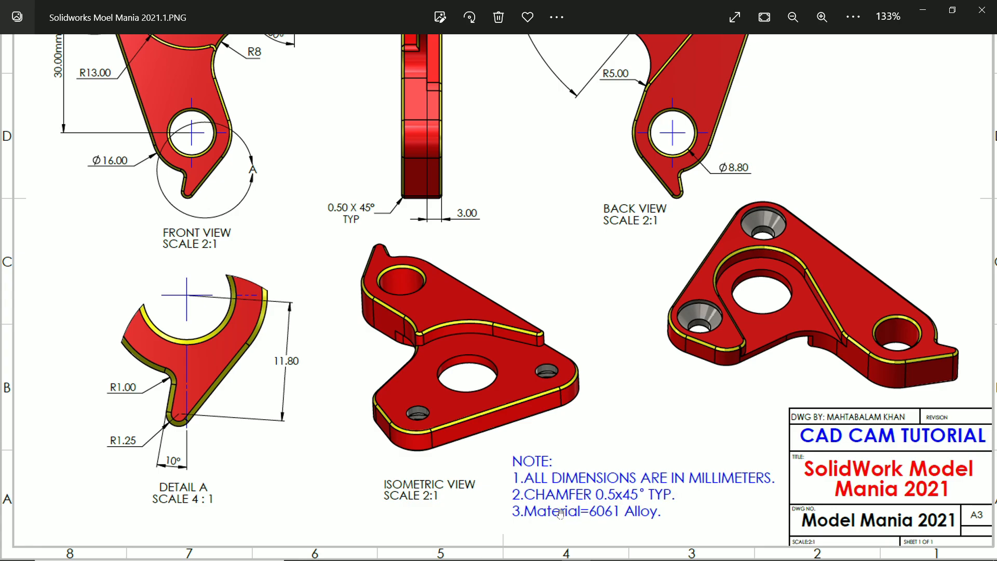
Examine the Model Mania 2021 drawing's front, side, back and Detail A views for the part's dimensions and hole callouts
{"action": "scroll", "coordinate": [627, 410], "scroll_direction": "down", "scroll_amount": 2}
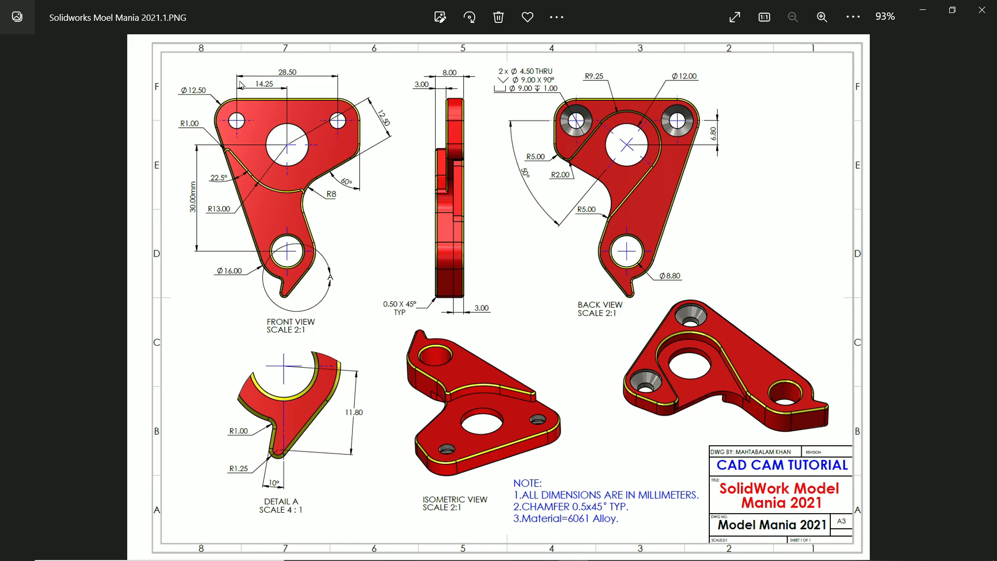
{"action": "scroll", "coordinate": [242, 85], "scroll_direction": "up", "scroll_amount": 2}
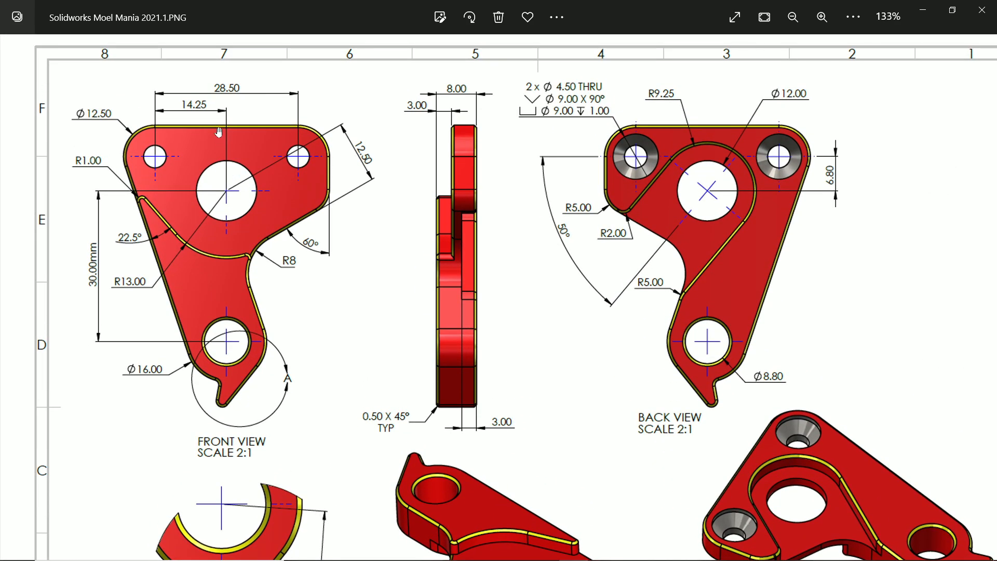
{"action": "scroll", "coordinate": [214, 111], "scroll_direction": "up", "scroll_amount": 1}
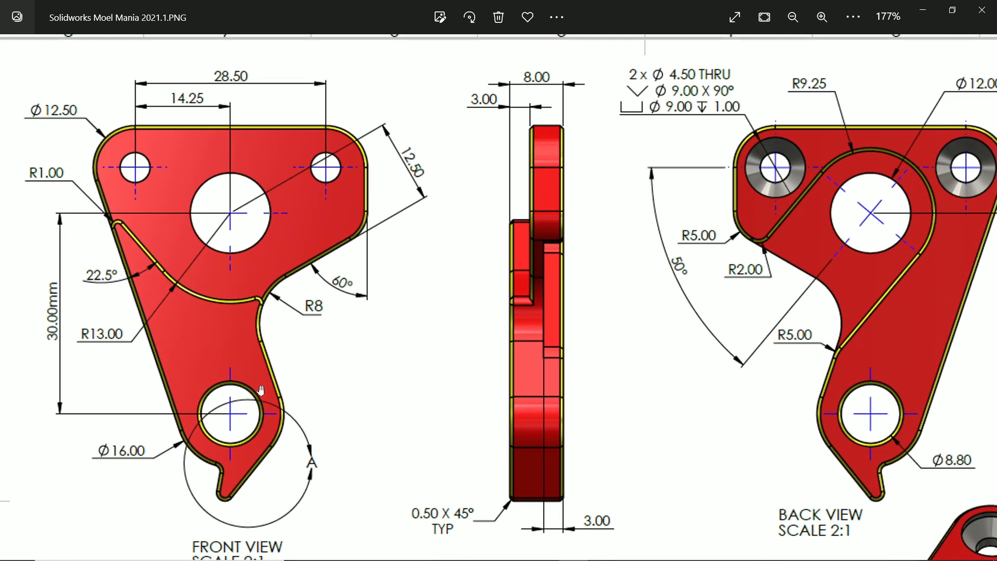
{"action": "left_click_drag", "start_coordinate": [242, 143], "coordinate": [246, 114]}
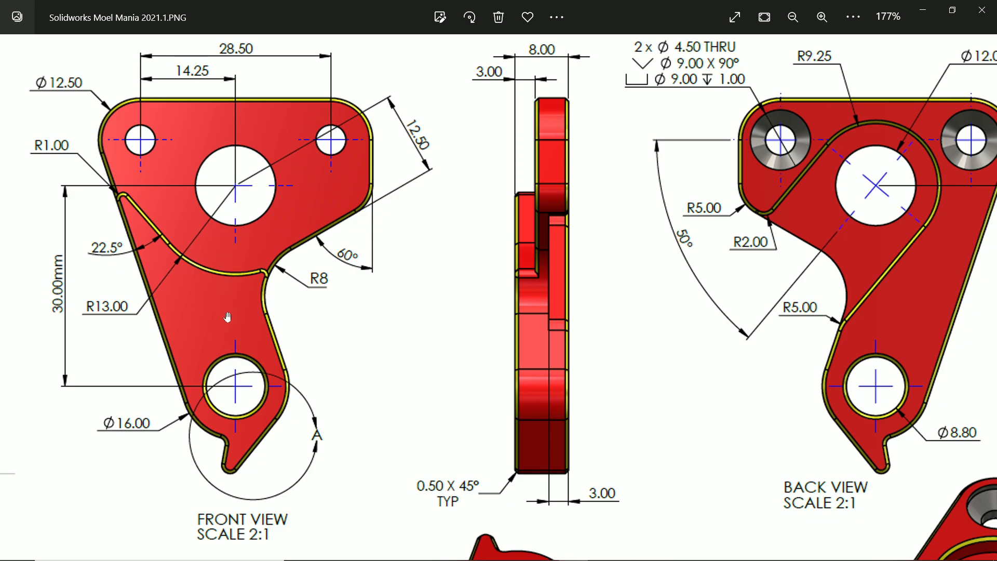
{"action": "left_click_drag", "start_coordinate": [251, 287], "coordinate": [270, 207]}
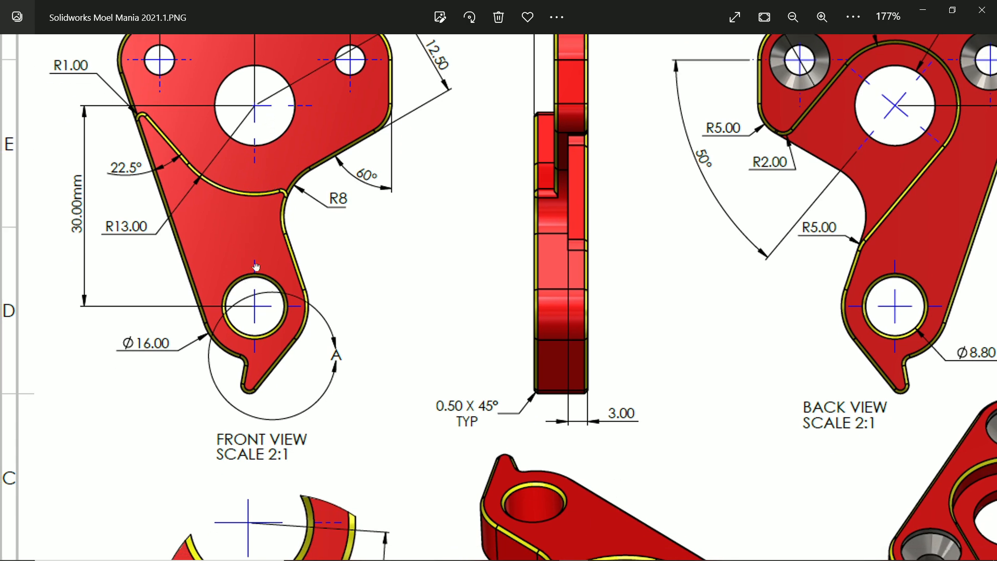
{"action": "mouse_move", "coordinate": [256, 267]}
{"action": "left_mouse_down"}
{"action": "mouse_move", "coordinate": [279, 155]}
{"action": "mouse_move", "coordinate": [287, 325]}
{"action": "left_mouse_up"}
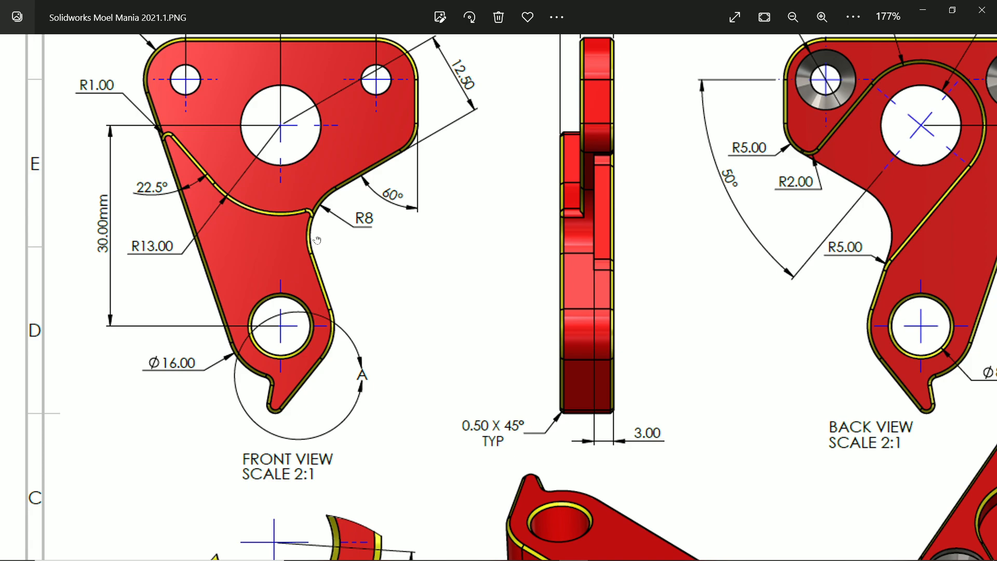
{"action": "left_click_drag", "start_coordinate": [316, 241], "coordinate": [73, 251]}
{"action": "left_click_drag", "start_coordinate": [483, 249], "coordinate": [419, 253]}
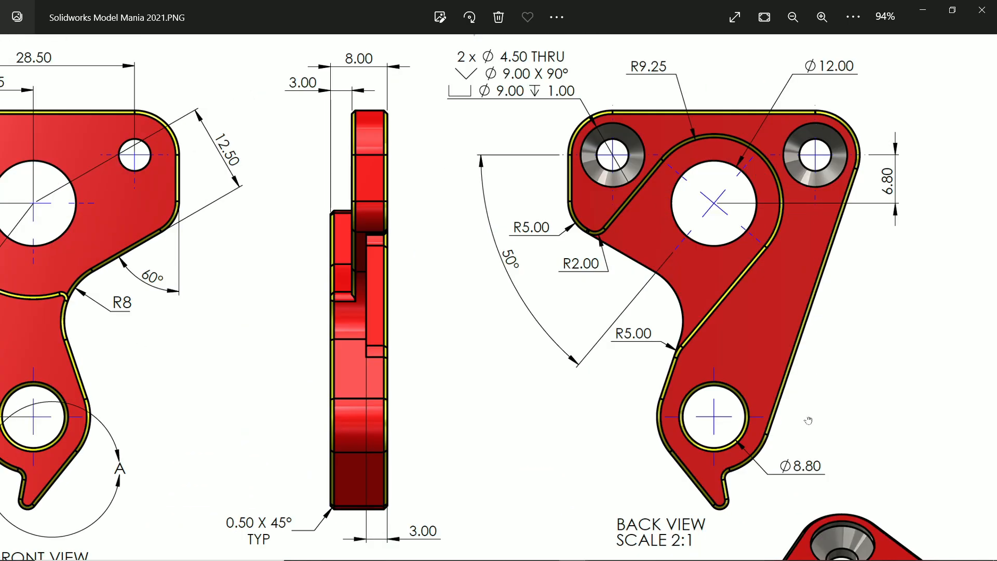
{"action": "left_click_drag", "start_coordinate": [809, 421], "coordinate": [811, 376]}
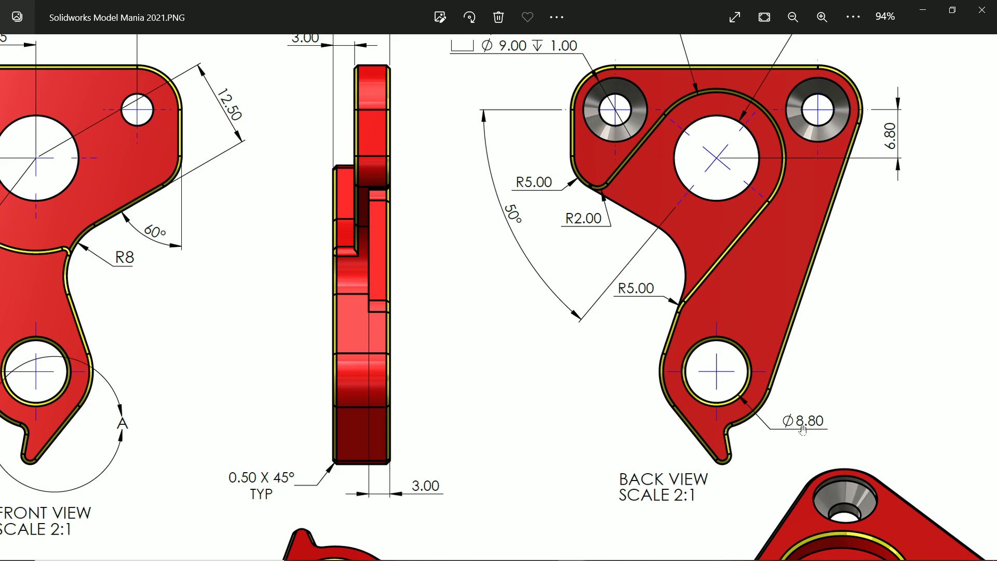
{"action": "mouse_move", "coordinate": [635, 330]}
{"action": "left_mouse_down"}
{"action": "mouse_move", "coordinate": [684, 315]}
{"action": "mouse_move", "coordinate": [867, 309]}
{"action": "mouse_move", "coordinate": [872, 373]}
{"action": "mouse_move", "coordinate": [862, 380]}
{"action": "left_mouse_up"}
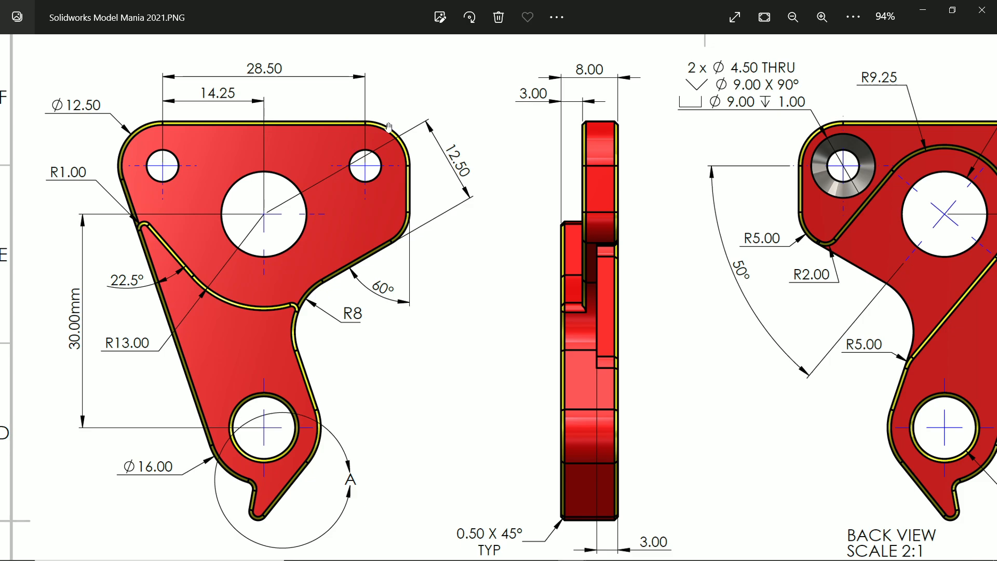
{"action": "left_click_drag", "start_coordinate": [454, 233], "coordinate": [512, 169]}
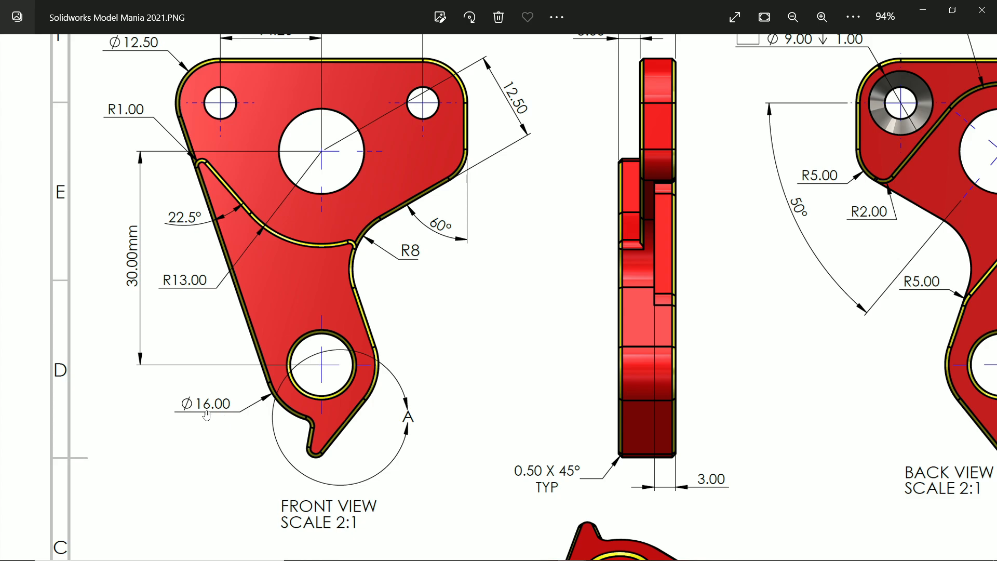
{"action": "left_click_drag", "start_coordinate": [351, 257], "coordinate": [346, 312]}
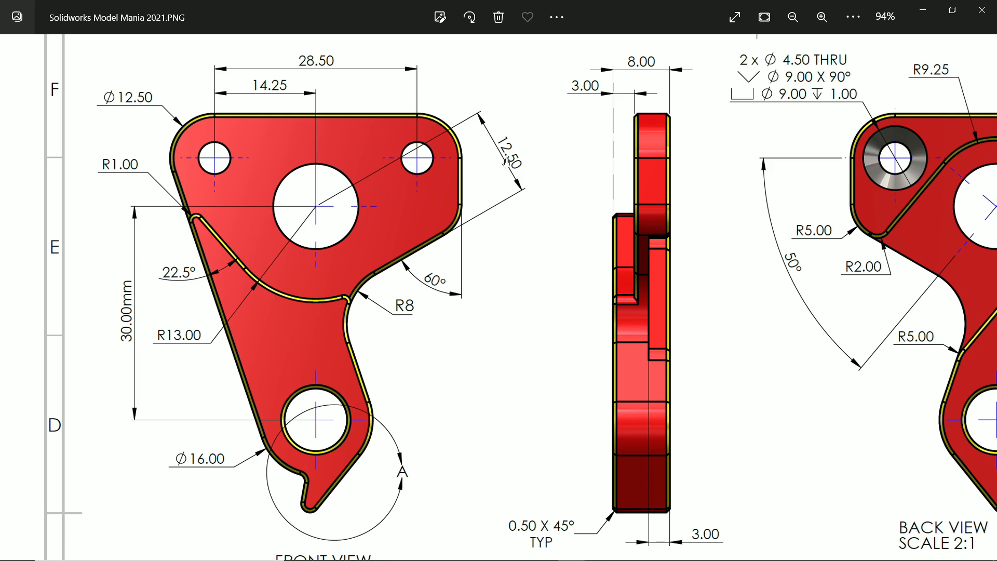
{"action": "left_click_drag", "start_coordinate": [456, 255], "coordinate": [462, 232]}
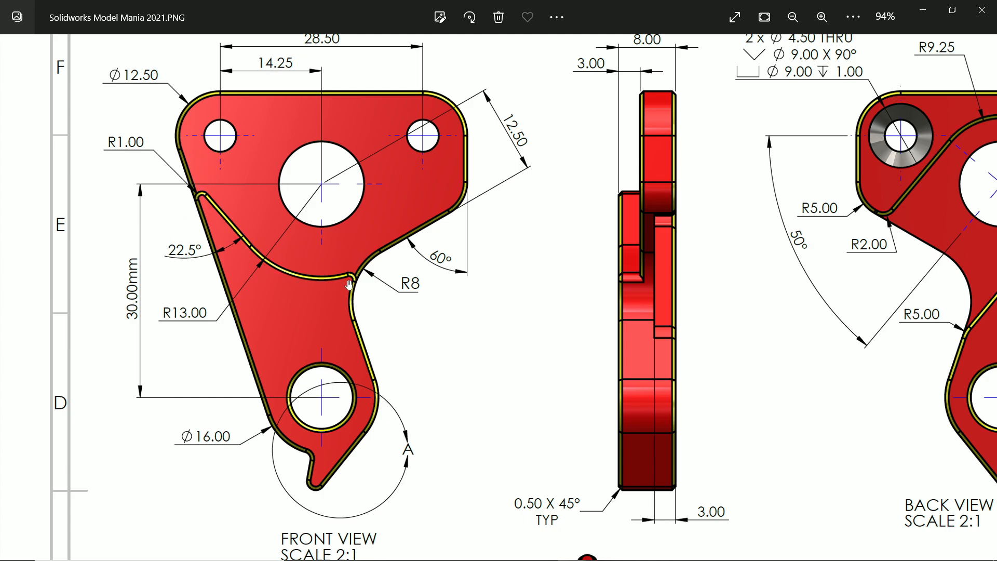
{"action": "left_click_drag", "start_coordinate": [554, 224], "coordinate": [528, 226]}
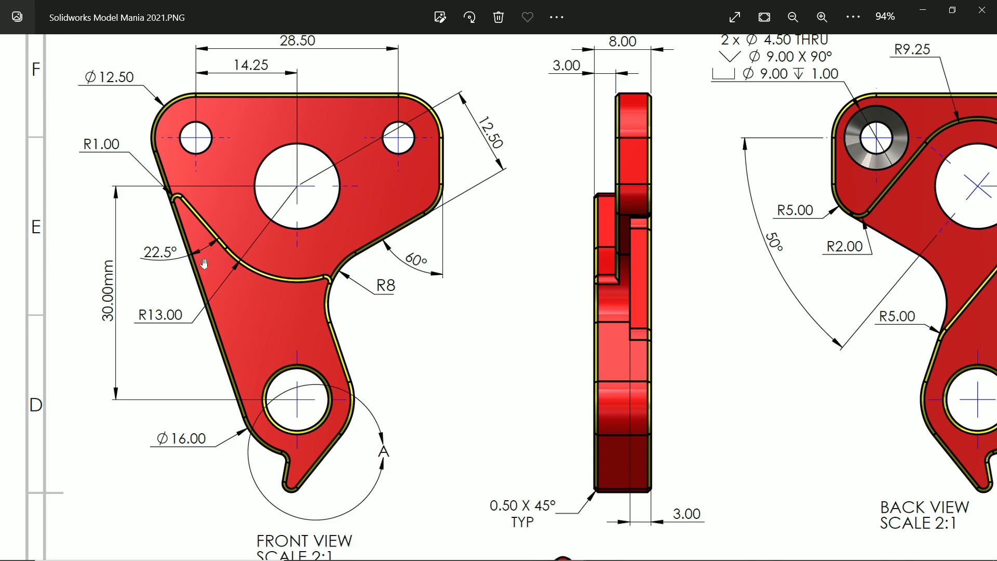
{"action": "left_click_drag", "start_coordinate": [363, 506], "coordinate": [387, 224]}
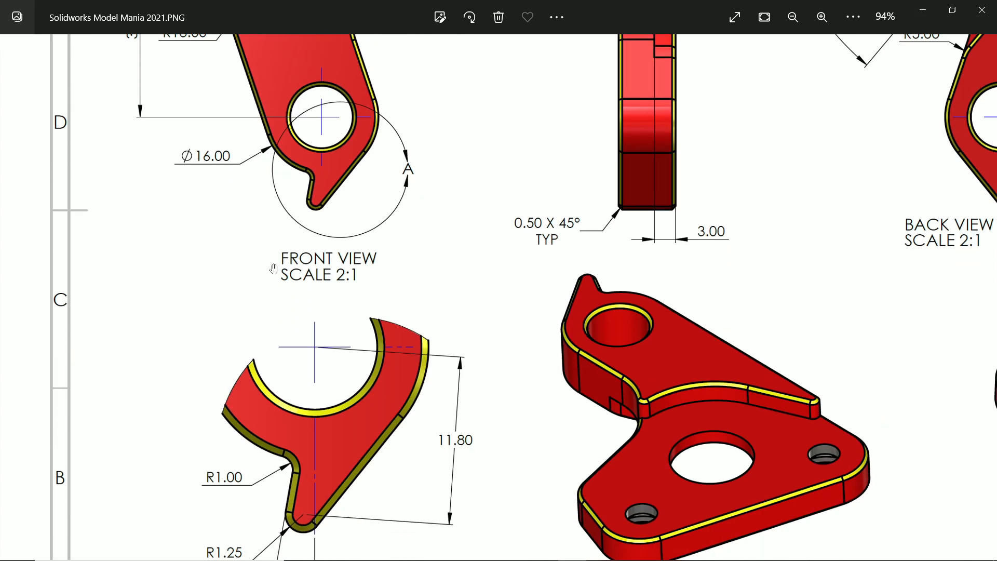
{"action": "left_click_drag", "start_coordinate": [327, 273], "coordinate": [359, 139]}
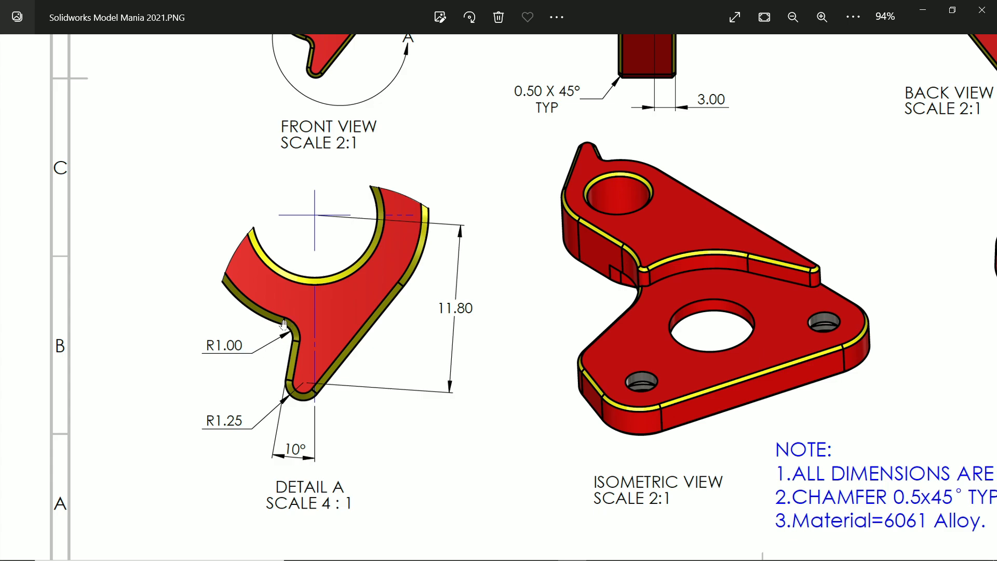
Switch to SOLIDWORKS and start a sketch on the Front Plane
{"action": "key", "text": "alt+Tab"}
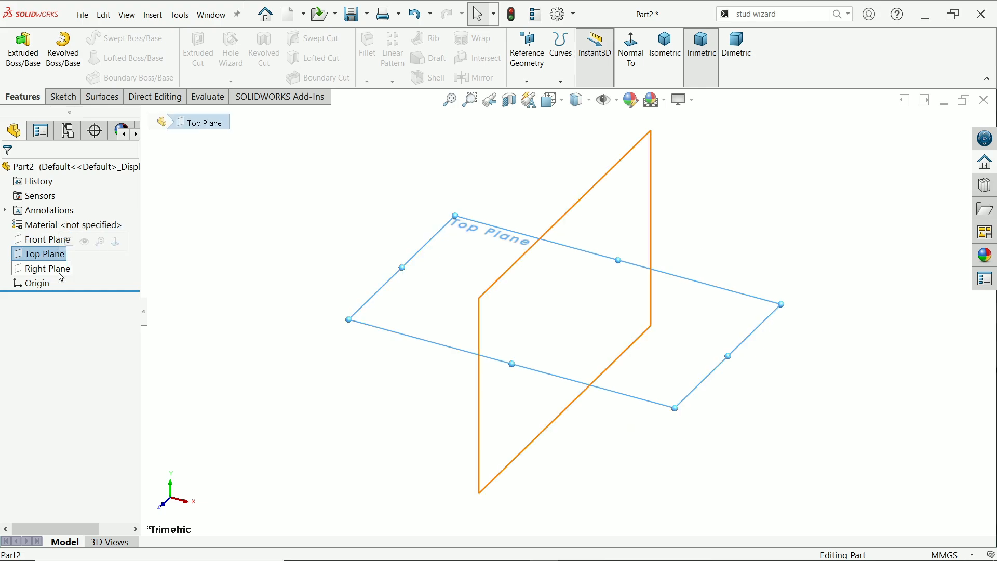
{"action": "left_click", "coordinate": [74, 244]}
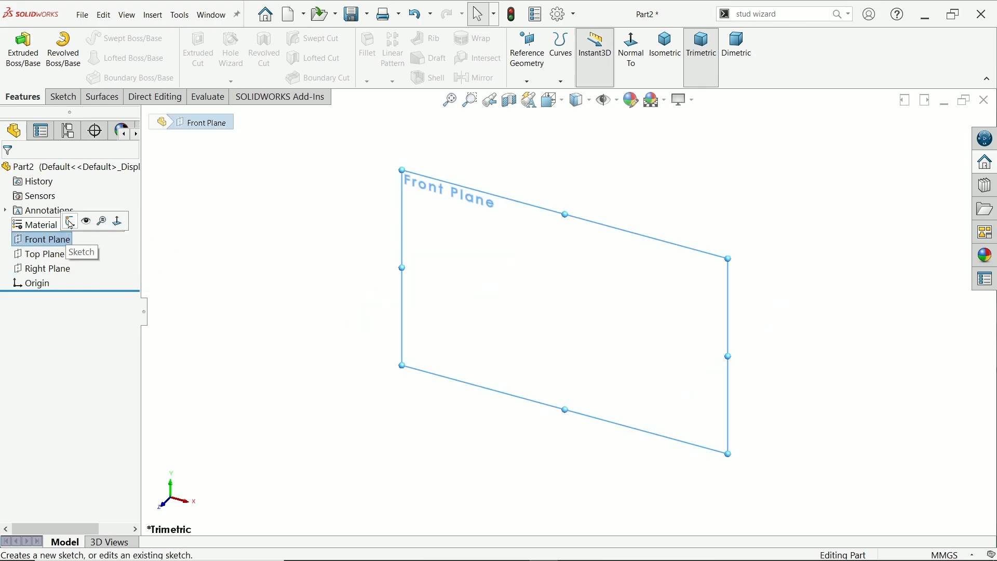
{"action": "left_click", "coordinate": [72, 224]}
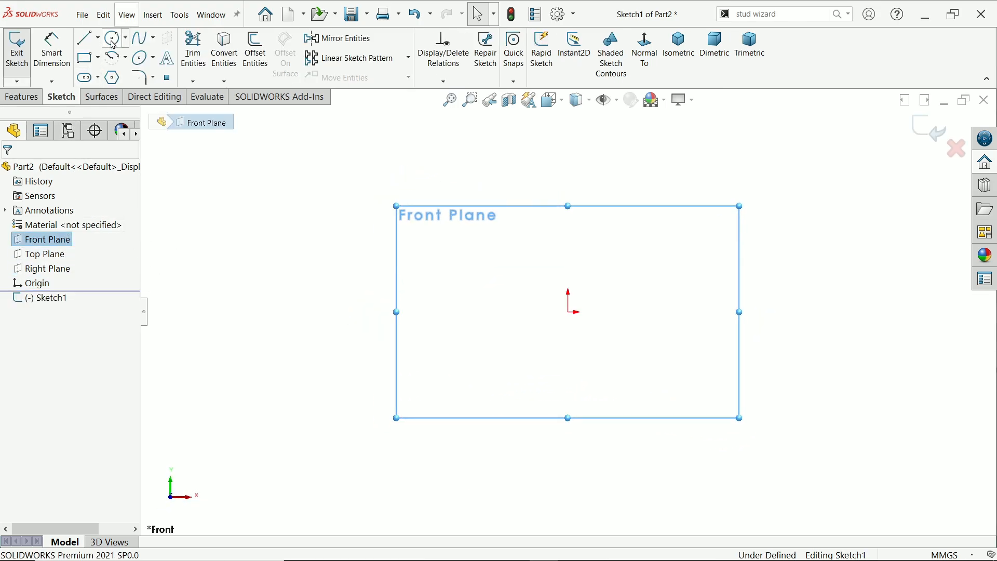
Sketch a circle about 37 mm in diameter centred on the origin and a second, slightly larger circle about 85 mm below it
{"action": "left_click", "coordinate": [114, 46]}
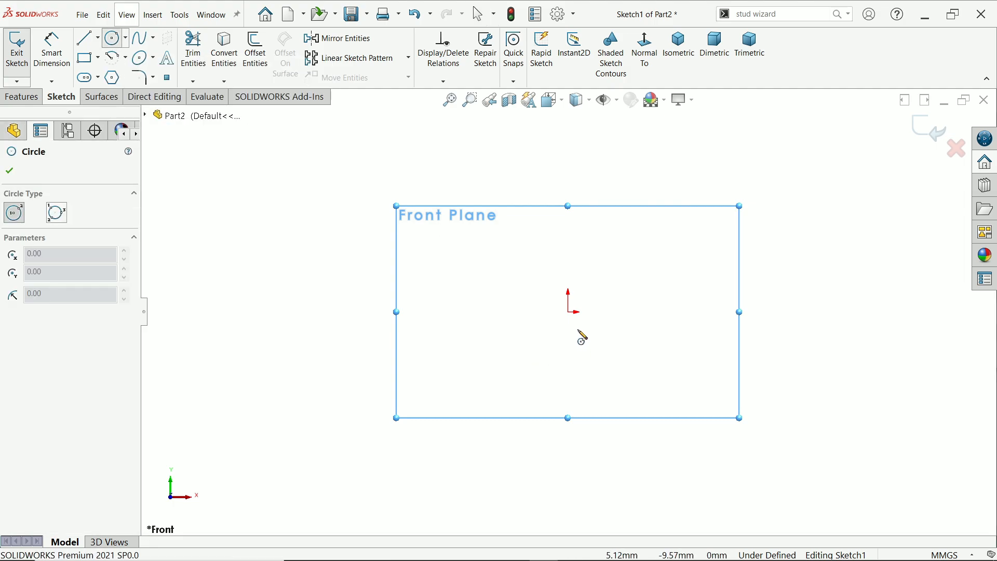
{"action": "left_click", "coordinate": [568, 311]}
{"action": "left_click", "coordinate": [583, 348]}
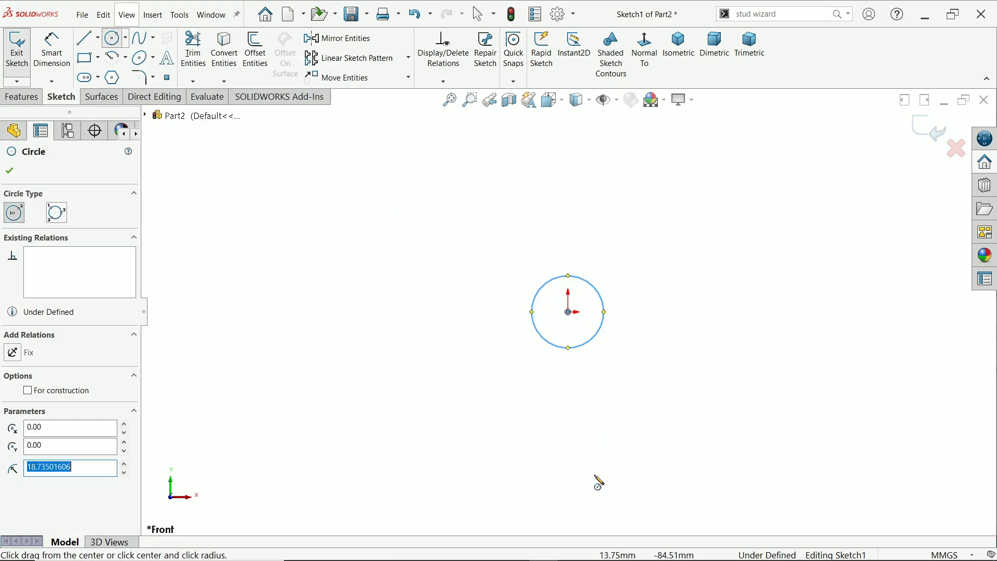
{"action": "left_click", "coordinate": [543, 475]}
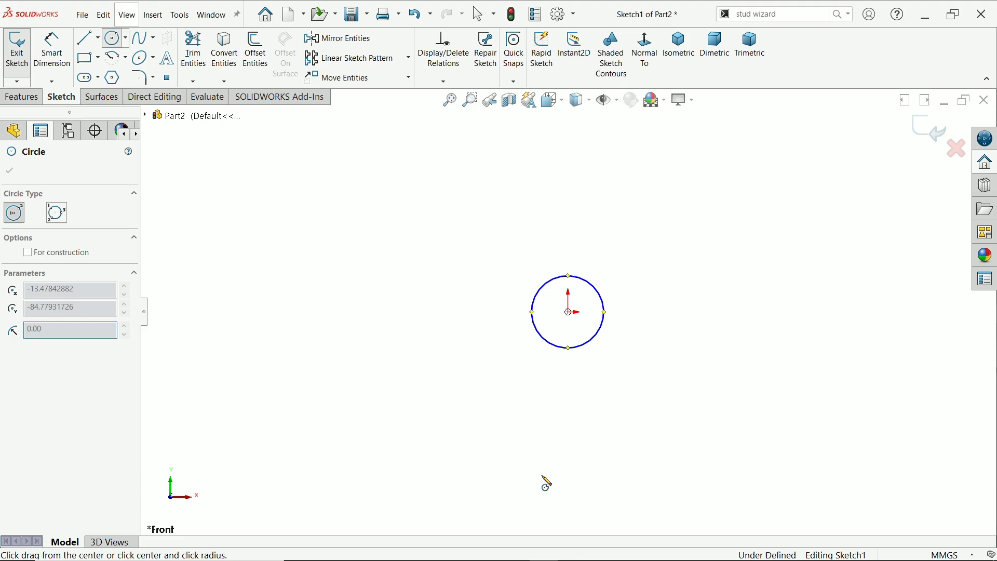
{"action": "left_click", "coordinate": [585, 464]}
{"action": "right_click", "coordinate": [679, 251]}
{"action": "left_click", "coordinate": [707, 257]}
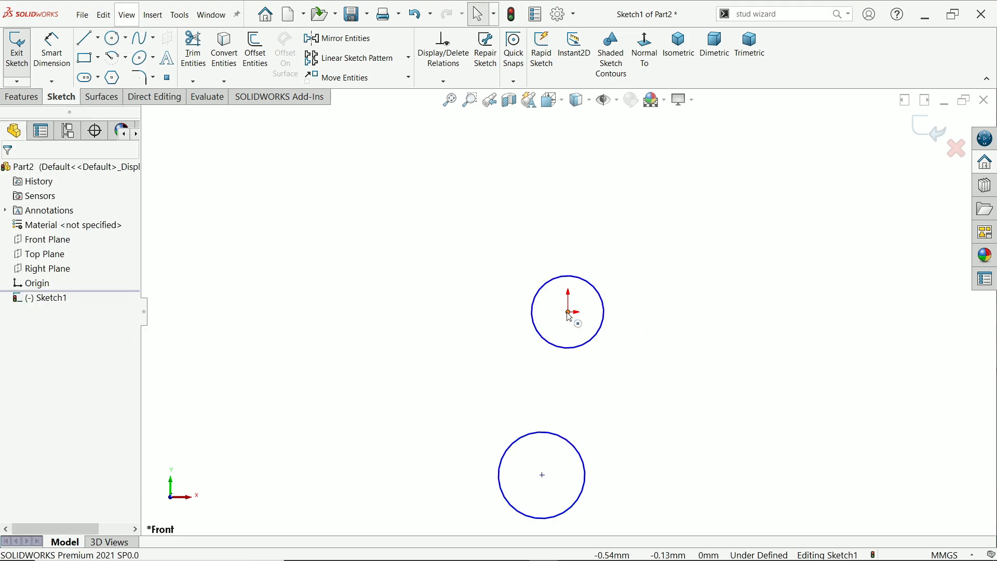
Add a vertical relation between the centres of the two circles
{"action": "left_click", "coordinate": [571, 316]}
{"action": "left_click", "coordinate": [542, 475], "text": "ctrl"}
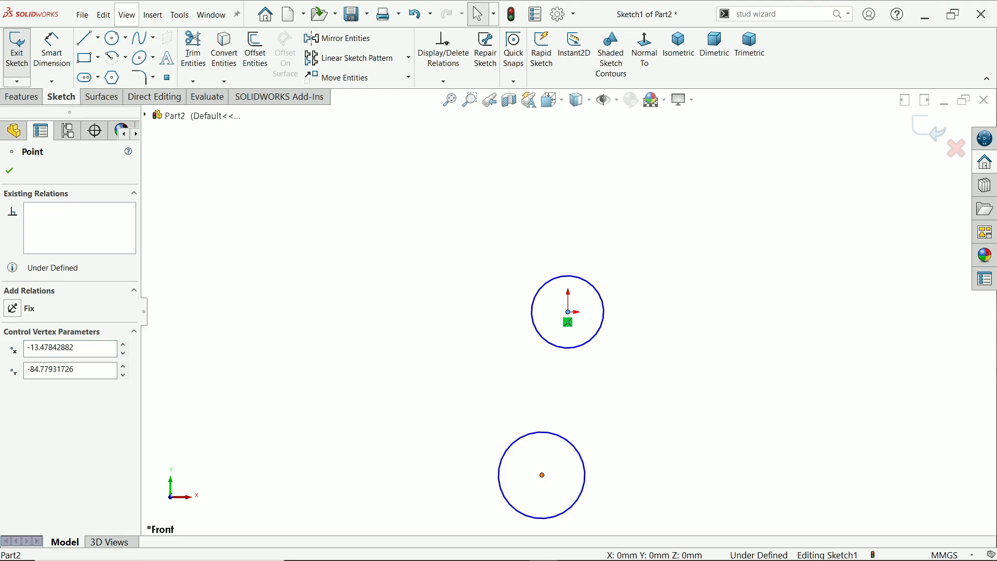
{"action": "left_click", "coordinate": [595, 437]}
Dimension the upper circle's diameter as 12 mm and the lower circle's diameter as 8.8 mm
{"action": "key", "text": "d"}
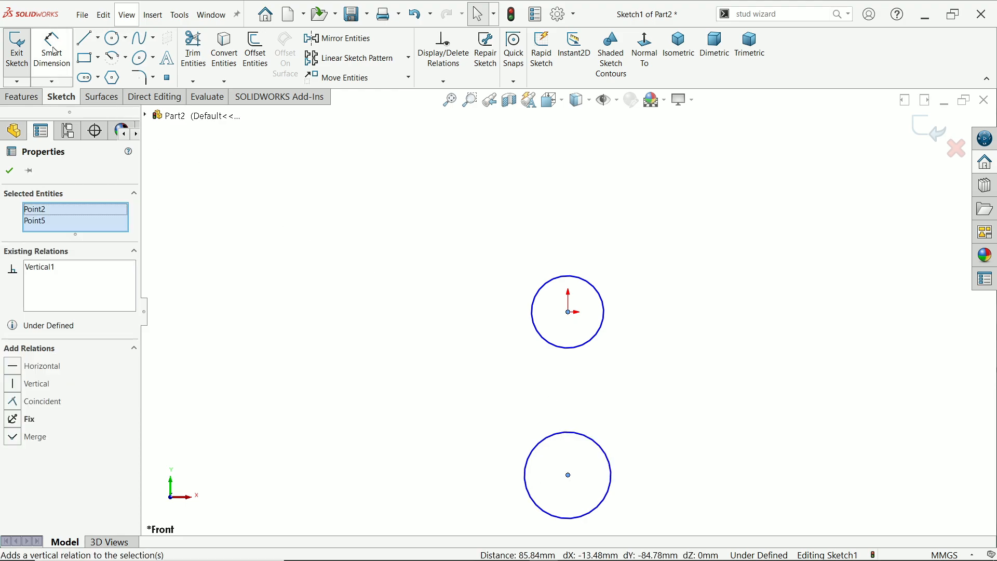
{"action": "left_click", "coordinate": [570, 284]}
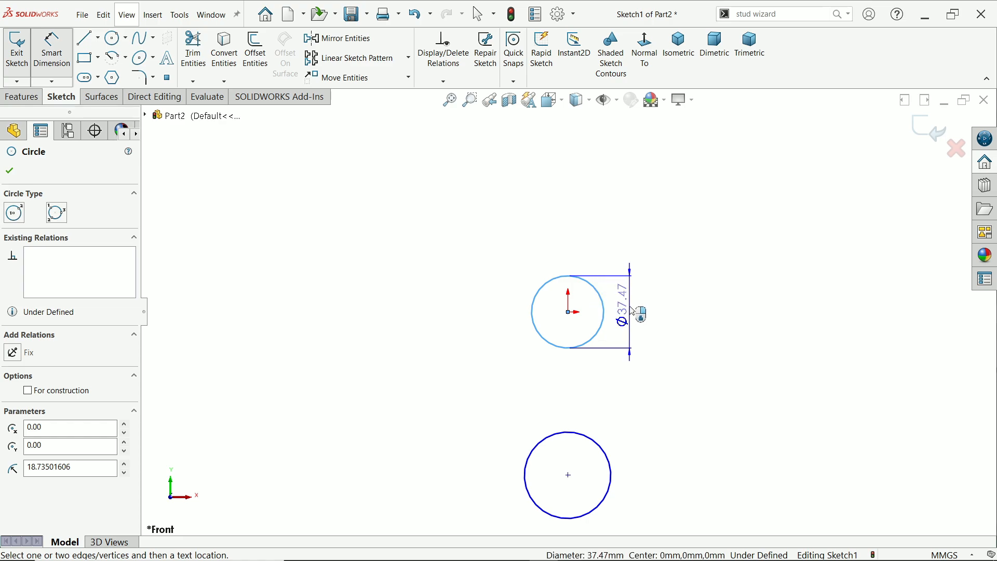
{"action": "left_click", "coordinate": [633, 309]}
{"action": "type", "text": "12"}
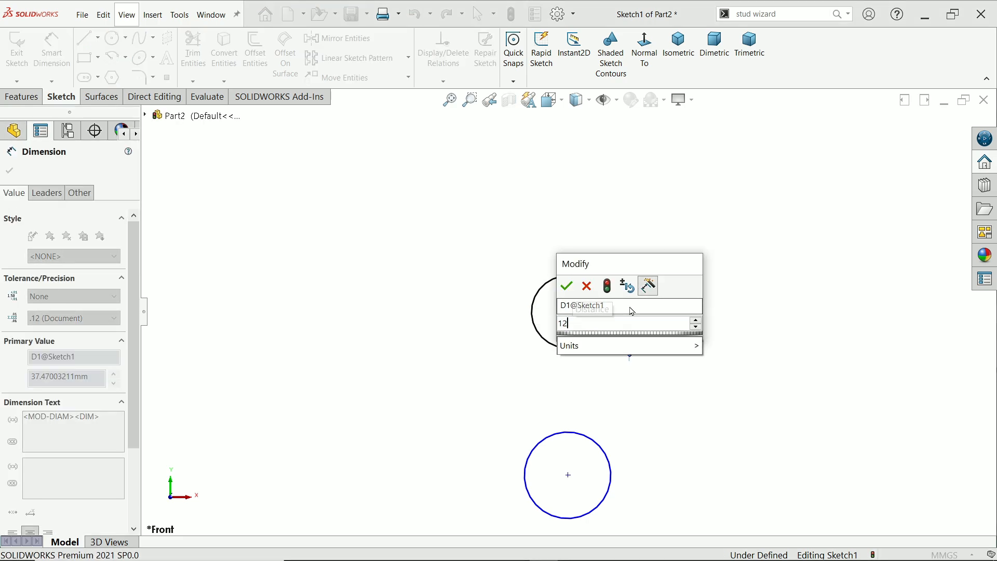
{"action": "key", "text": "Return"}
{"action": "left_click", "coordinate": [613, 474]}
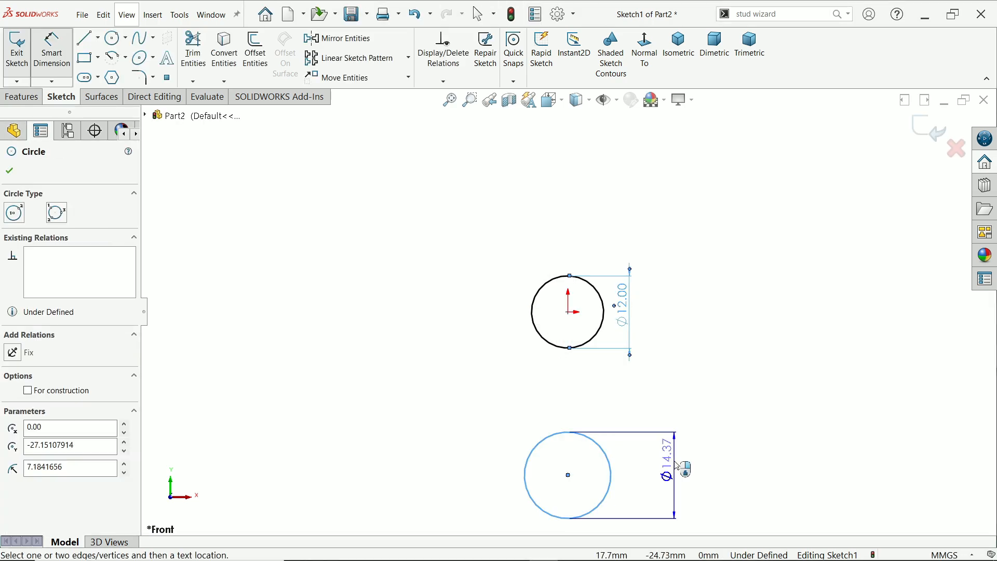
{"action": "left_click", "coordinate": [677, 465]}
{"action": "type", "text": "8.8"}
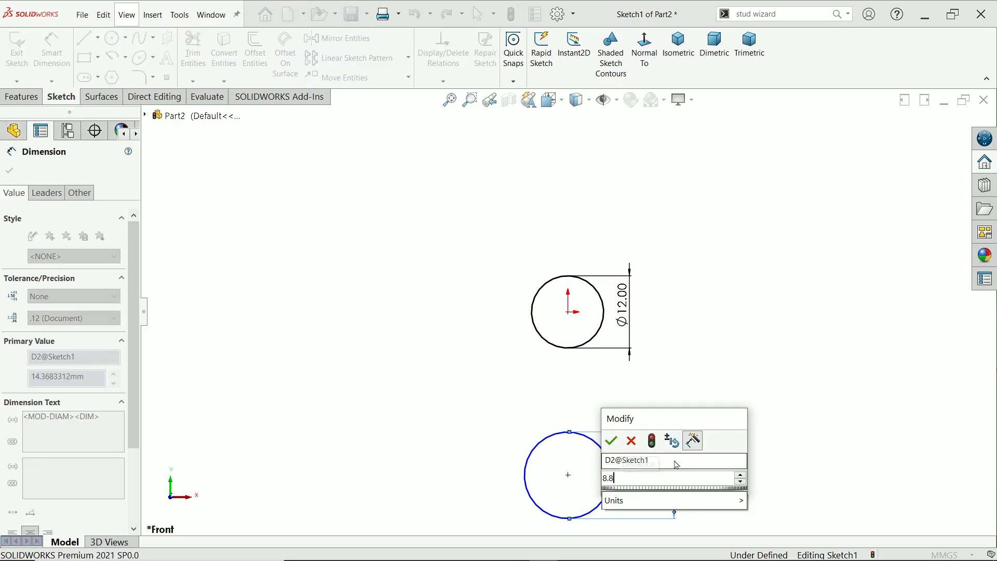
{"action": "key", "text": "Return"}
Dimension the vertical distance between the two circle centres as 30 mm
{"action": "scroll", "coordinate": [571, 442], "scroll_direction": "down", "scroll_amount": 2}
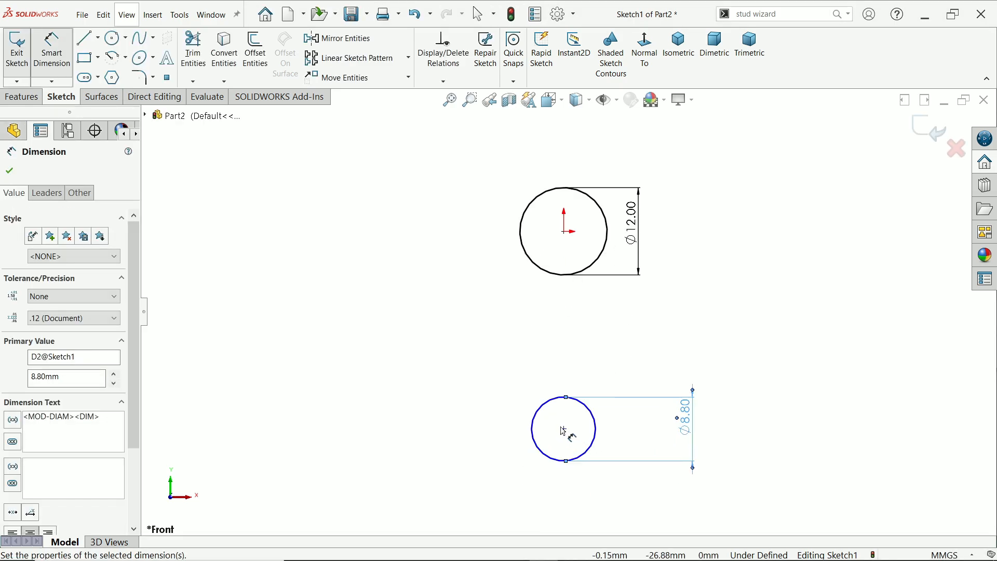
{"action": "left_click", "coordinate": [565, 430]}
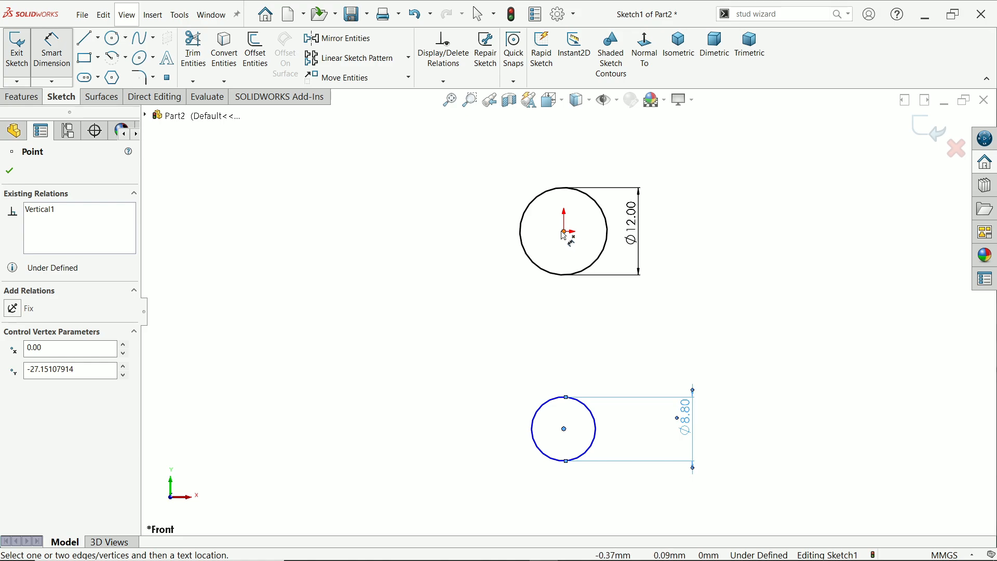
{"action": "left_click", "coordinate": [565, 231]}
{"action": "left_click", "coordinate": [512, 318]}
{"action": "type", "text": "30"}
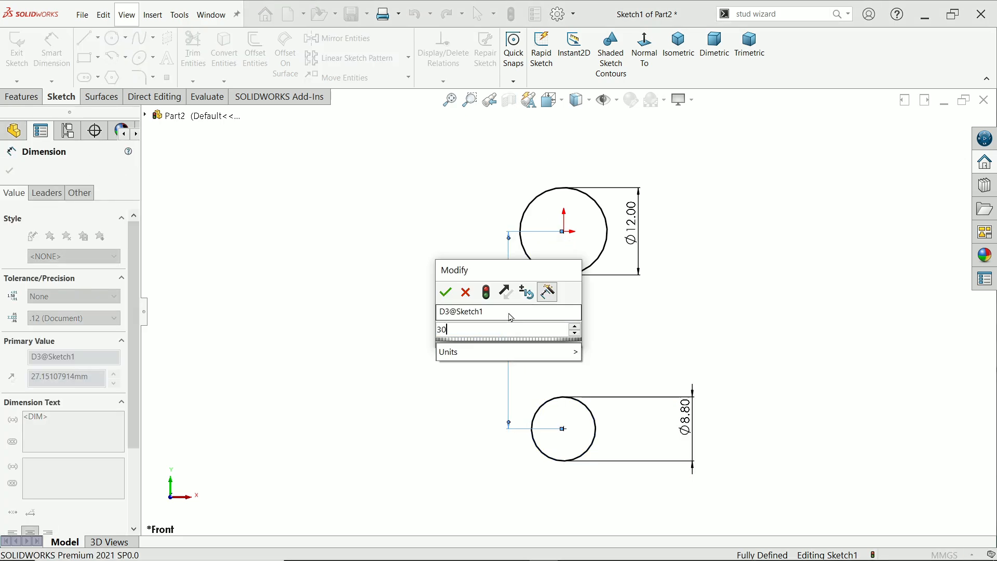
{"action": "key", "text": "Return"}
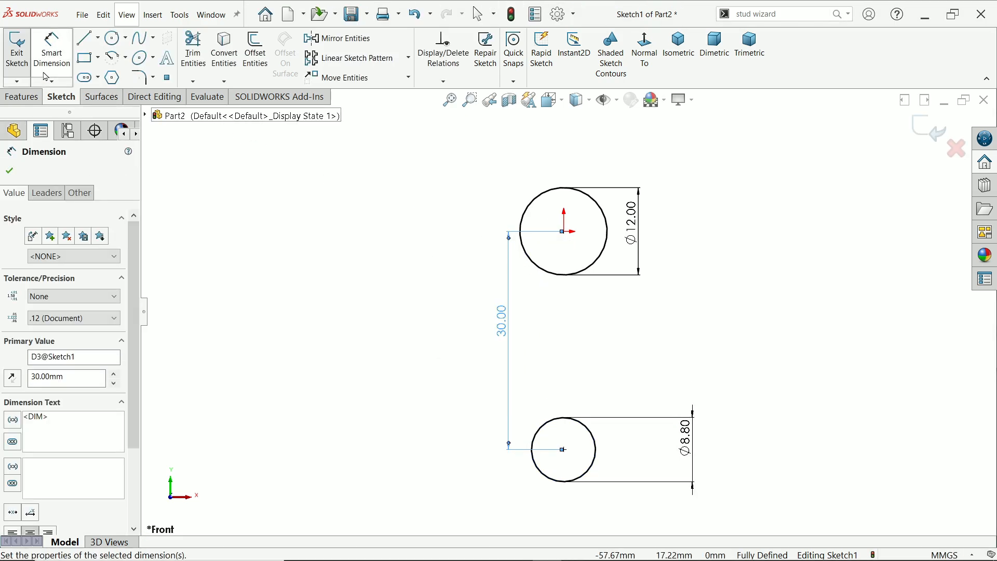
Sketch connected outline lines: a vertical right of the upper circle, a horizontal about 45 mm long above it, and a slant down beside the lower circle
{"action": "left_click", "coordinate": [87, 38]}
{"action": "scroll", "coordinate": [517, 206], "scroll_direction": "down", "scroll_amount": 2}
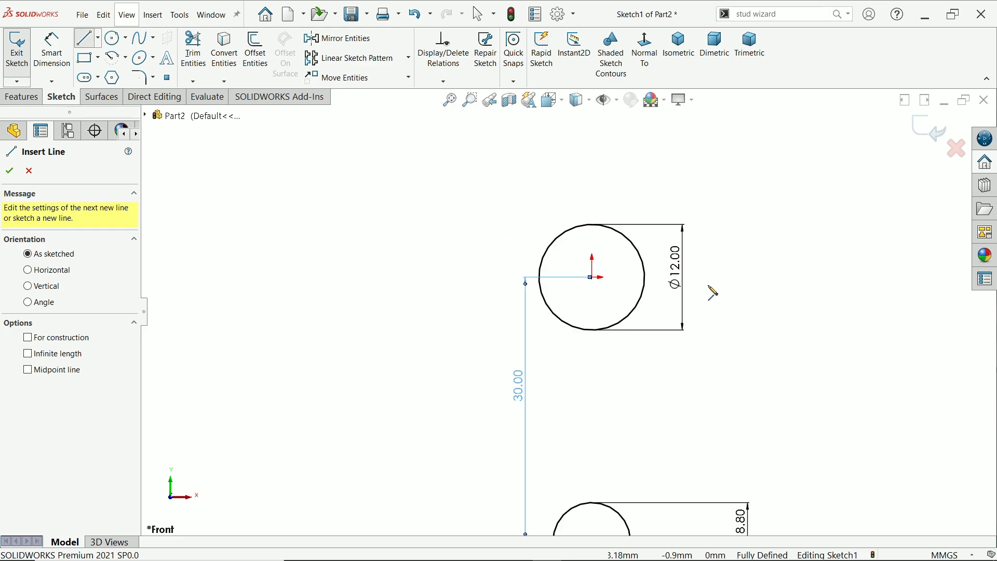
{"action": "left_click", "coordinate": [756, 289]}
{"action": "left_click", "coordinate": [756, 159]}
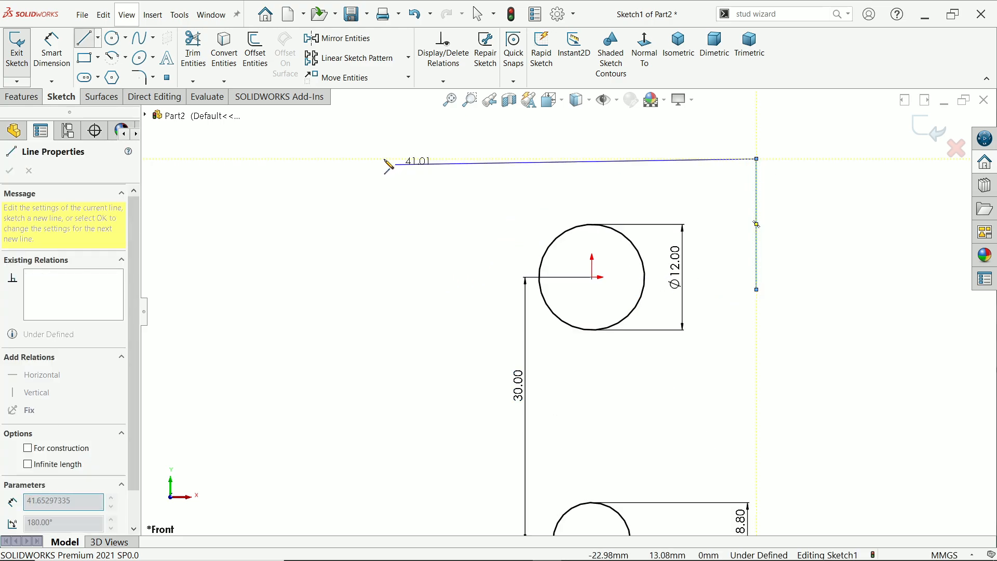
{"action": "left_click", "coordinate": [363, 160]}
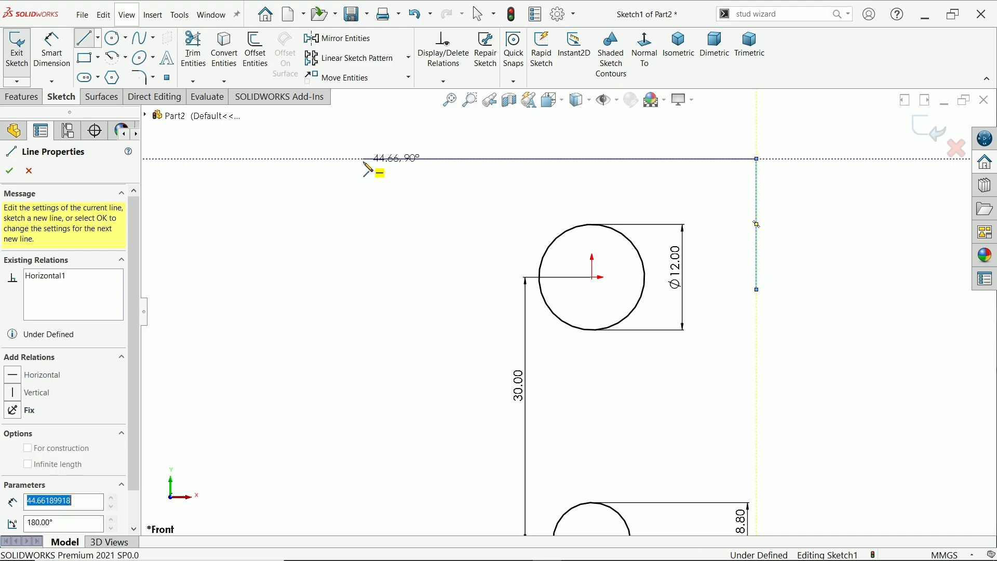
{"action": "scroll", "coordinate": [371, 218], "scroll_direction": "up", "scroll_amount": 4}
{"action": "scroll", "coordinate": [493, 422], "scroll_direction": "down", "scroll_amount": 1}
{"action": "scroll", "coordinate": [503, 427], "scroll_direction": "down", "scroll_amount": 2}
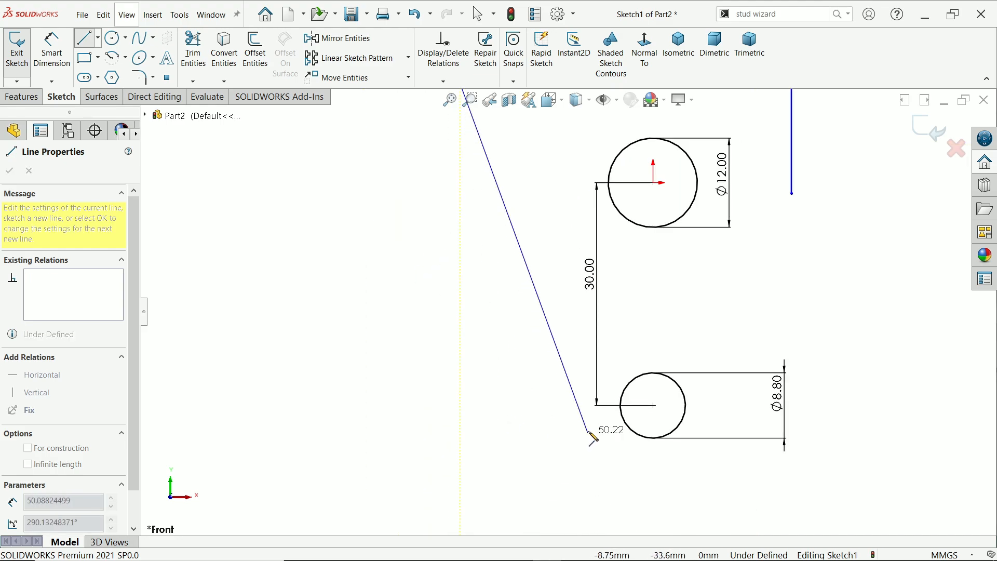
{"action": "left_click", "coordinate": [575, 403]}
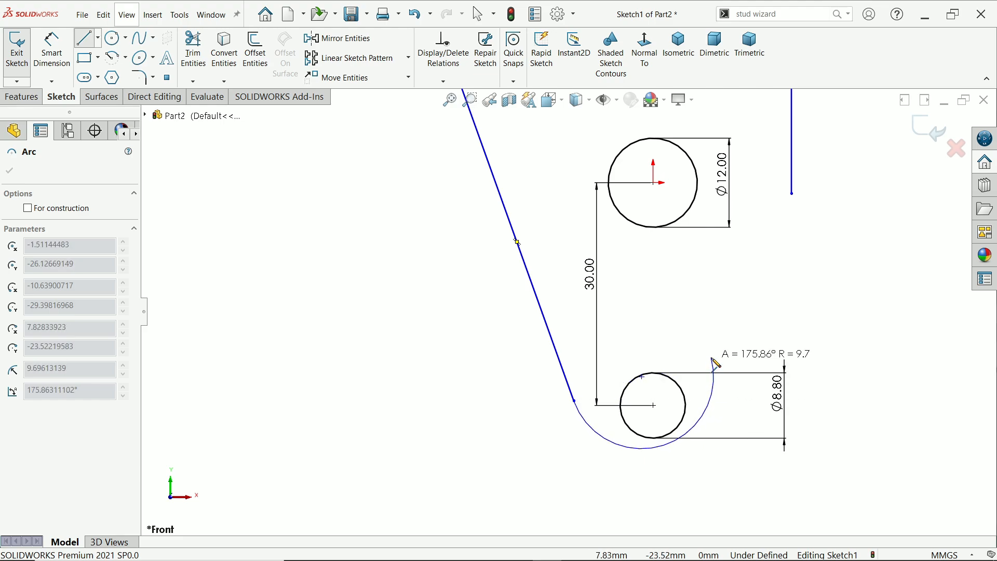
Continue the outline with a tangent arc of about 9.7 mm radius around the lower circle and two lines closing it at the vertical line
{"action": "left_click", "coordinate": [711, 358]}
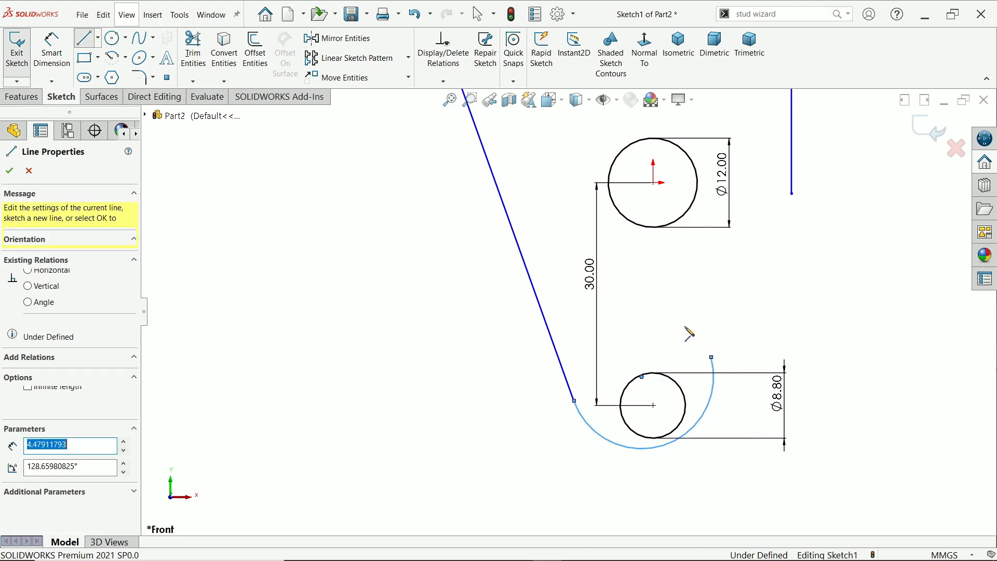
{"action": "left_click", "coordinate": [689, 278]}
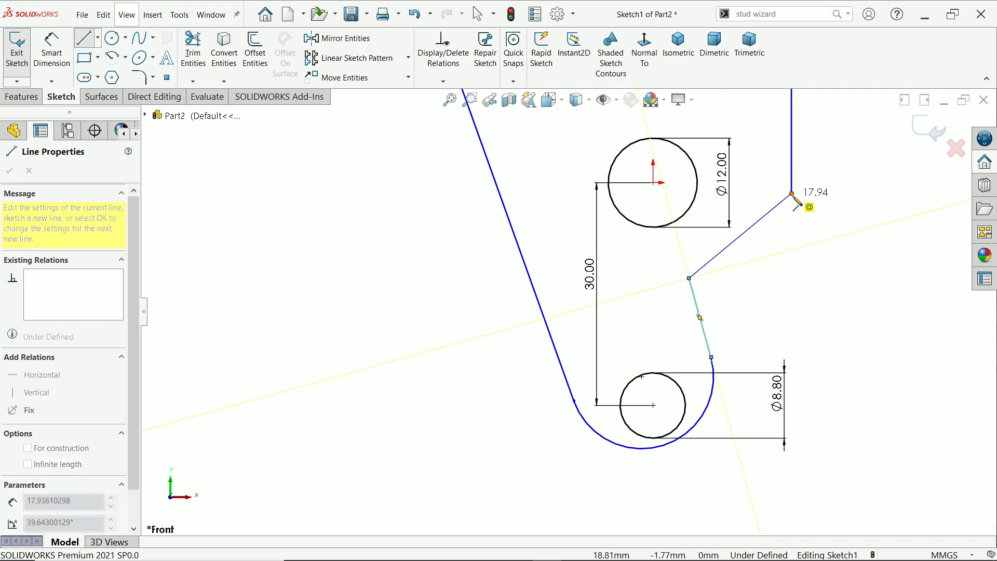
{"action": "left_click", "coordinate": [792, 193]}
{"action": "right_click", "coordinate": [803, 241]}
{"action": "left_click", "coordinate": [824, 256]}
{"action": "key", "text": "Escape"}
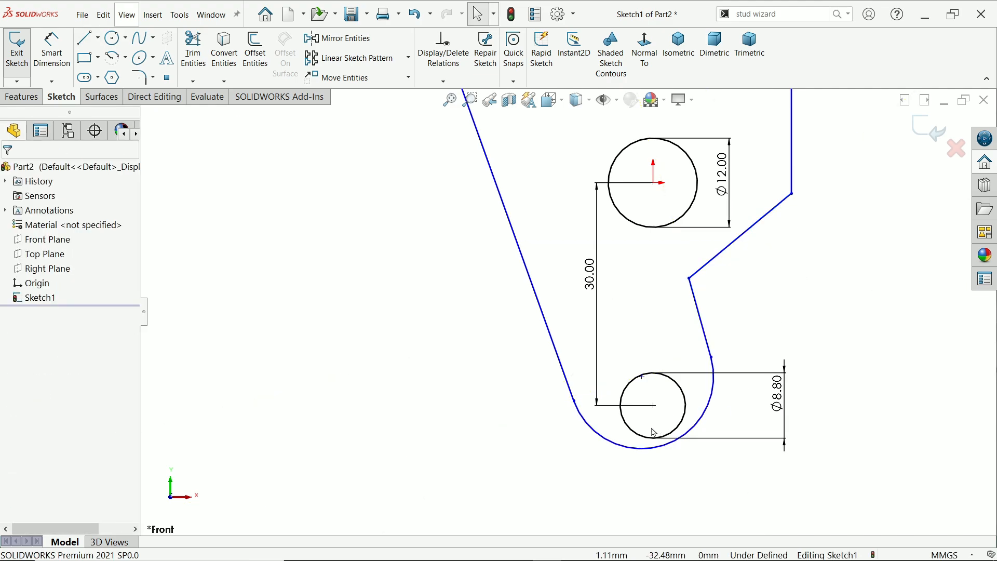
Make the outline arc's centre coincident with the lower circle's centre
{"action": "scroll", "coordinate": [666, 417], "scroll_direction": "down", "scroll_amount": 2}
{"action": "left_click", "coordinate": [636, 359]}
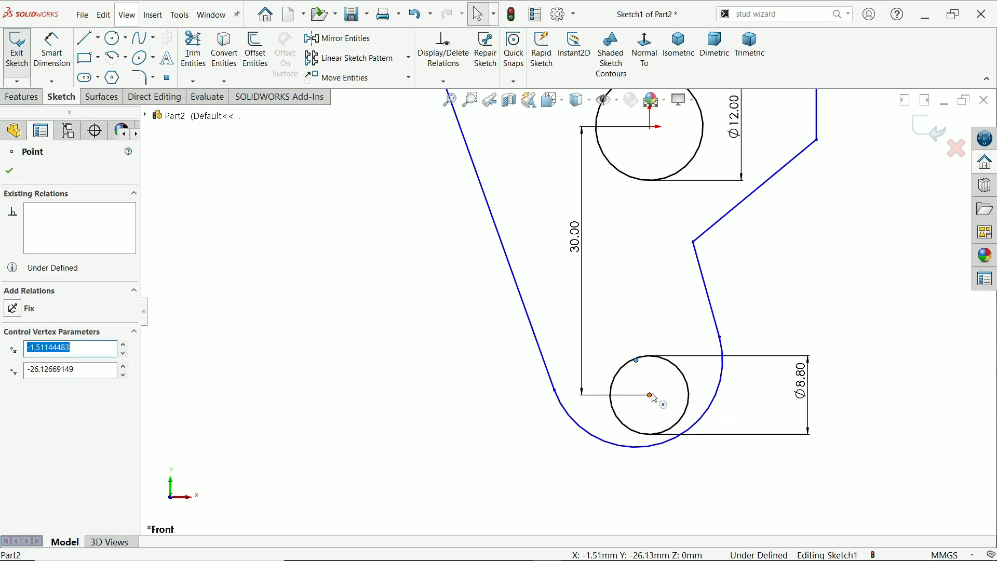
{"action": "left_click", "coordinate": [651, 396], "text": "ctrl"}
{"action": "left_click", "coordinate": [714, 346]}
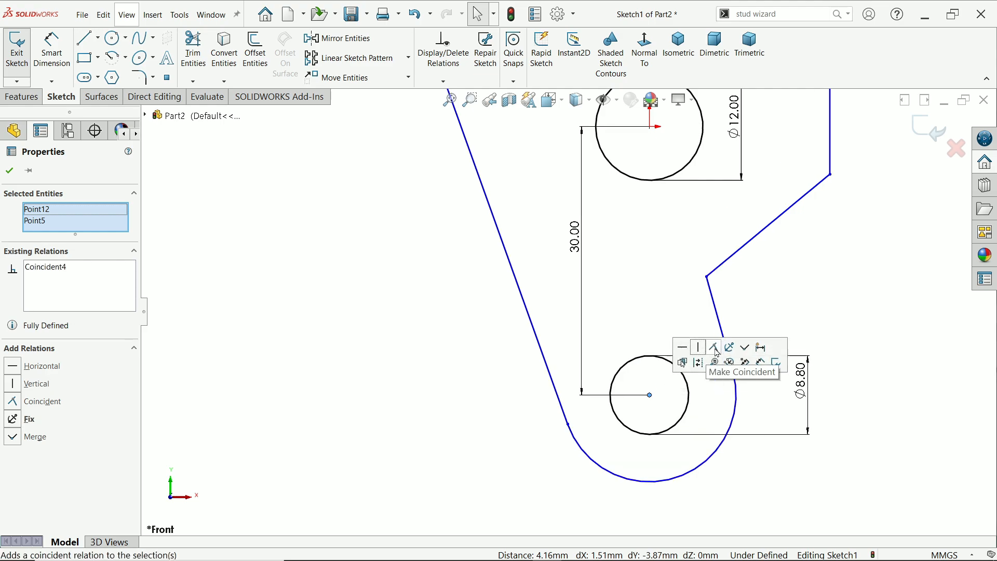
Make the two slanted lines on either side of the bottom arc parallel
{"action": "left_click", "coordinate": [718, 321]}
{"action": "left_click", "coordinate": [541, 349], "text": "ctrl"}
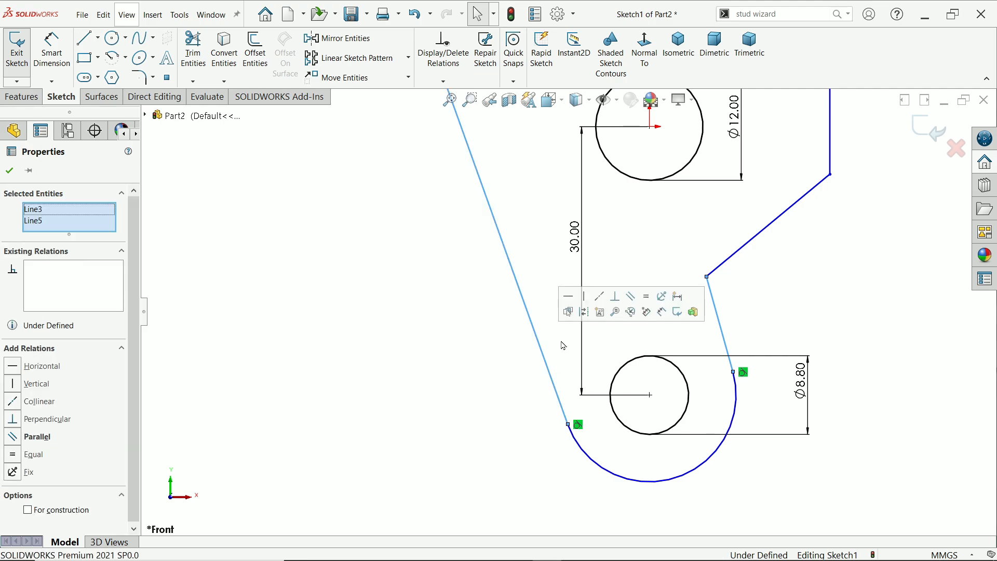
{"action": "left_click", "coordinate": [630, 297]}
{"action": "left_click", "coordinate": [779, 281]}
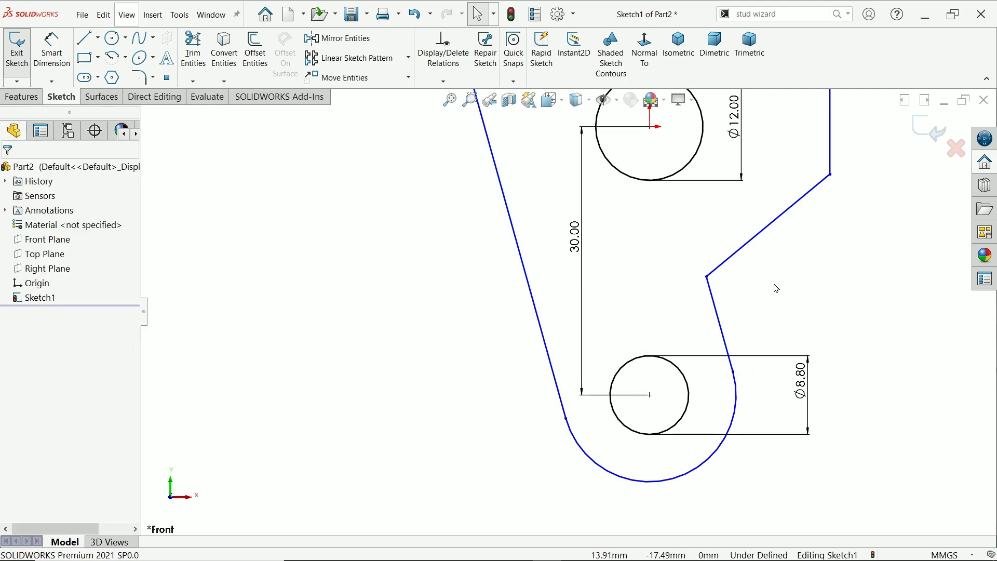
Round both upper corners of the outline with sketch fillets of radius 12.5/2 mm (6.25 mm)
{"action": "scroll", "coordinate": [753, 292], "scroll_direction": "up", "scroll_amount": 3}
{"action": "scroll", "coordinate": [663, 175], "scroll_direction": "down", "scroll_amount": 1}
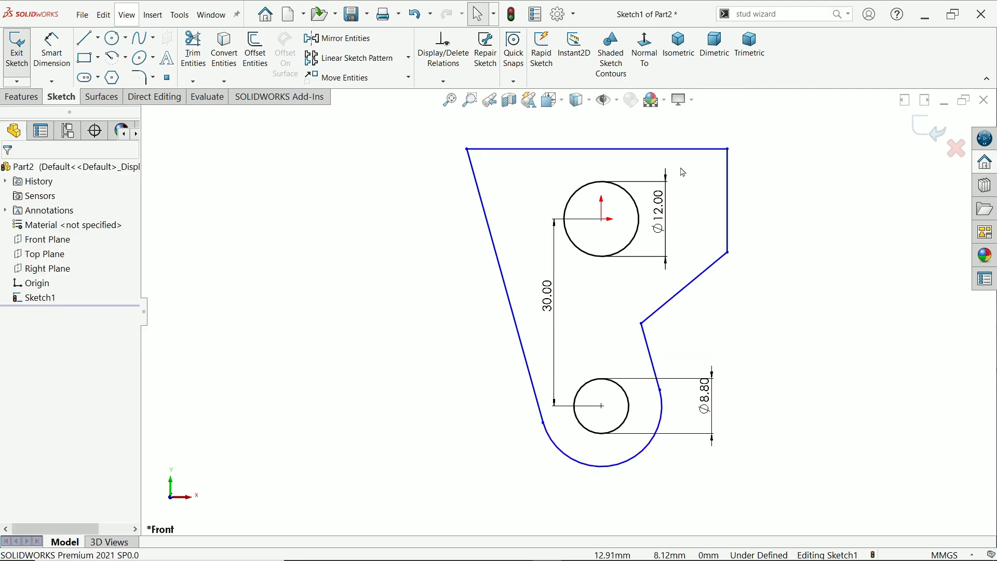
{"action": "scroll", "coordinate": [675, 172], "scroll_direction": "down", "scroll_amount": 1}
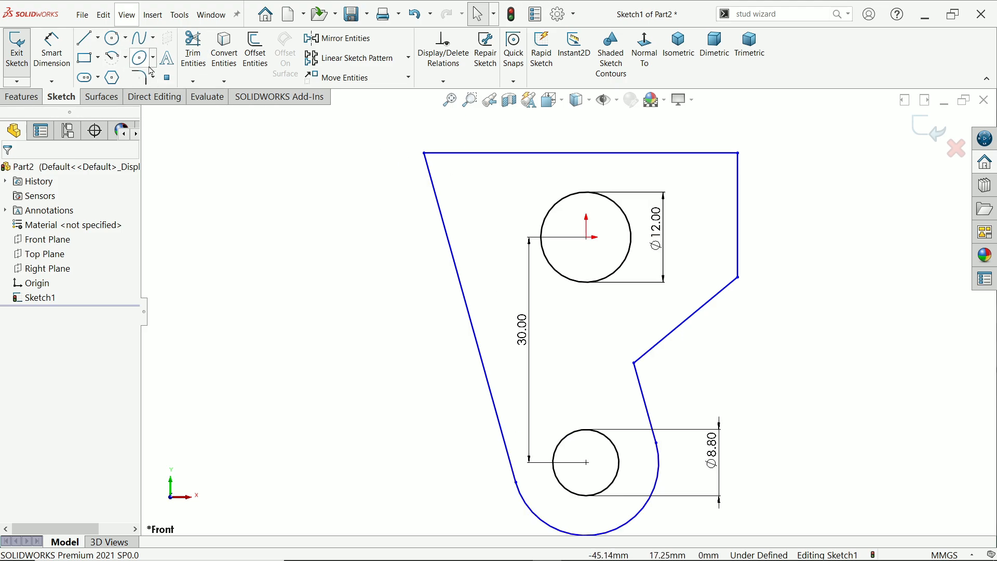
{"action": "left_click", "coordinate": [139, 79]}
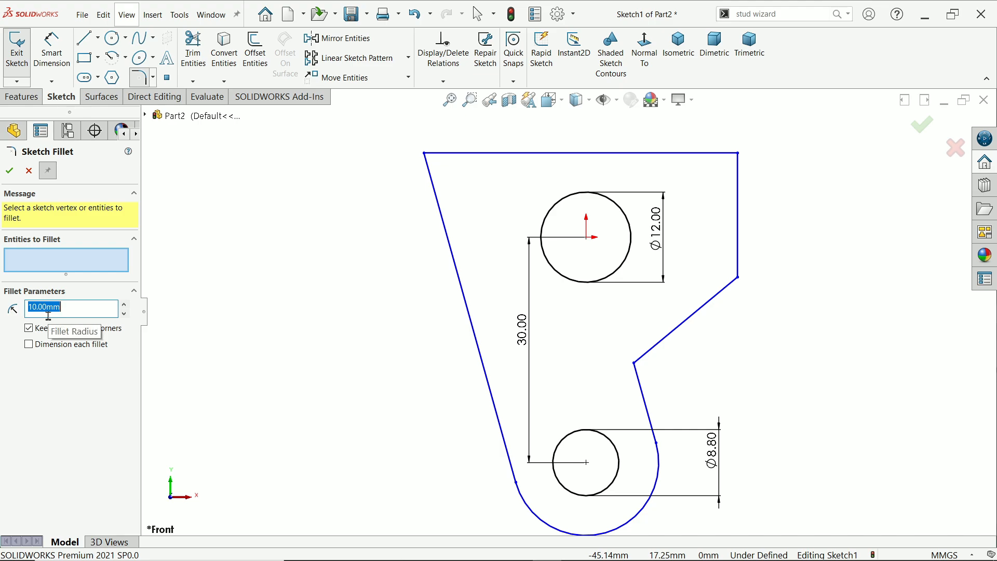
{"action": "type", "text": "12.5/2"}
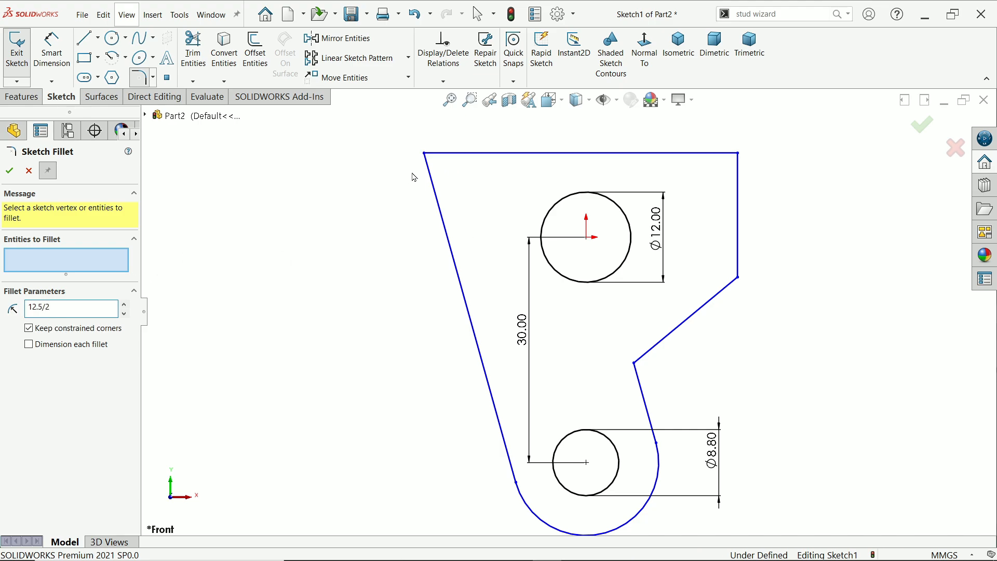
{"action": "left_click", "coordinate": [425, 158]}
{"action": "left_click", "coordinate": [425, 154]}
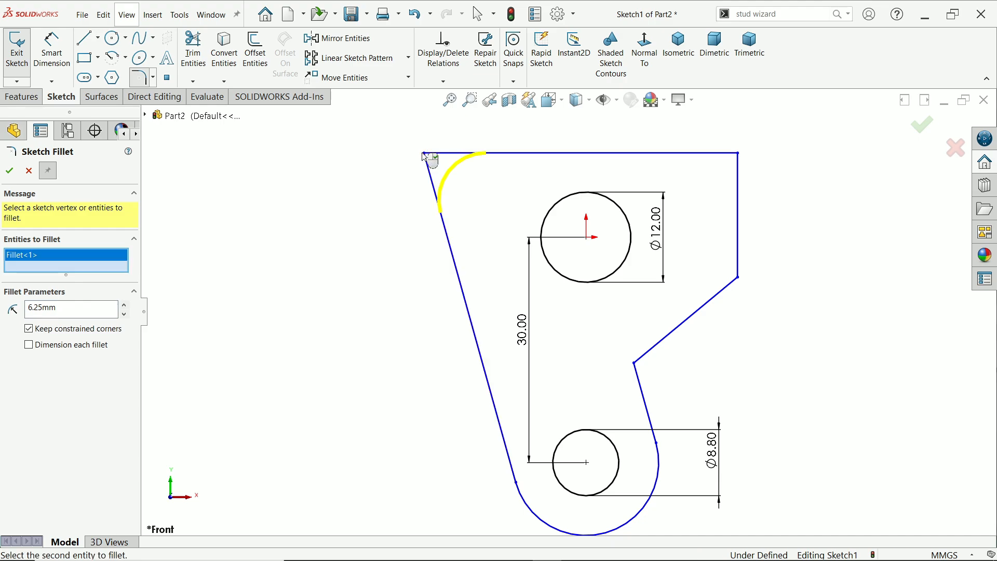
{"action": "left_click", "coordinate": [740, 155]}
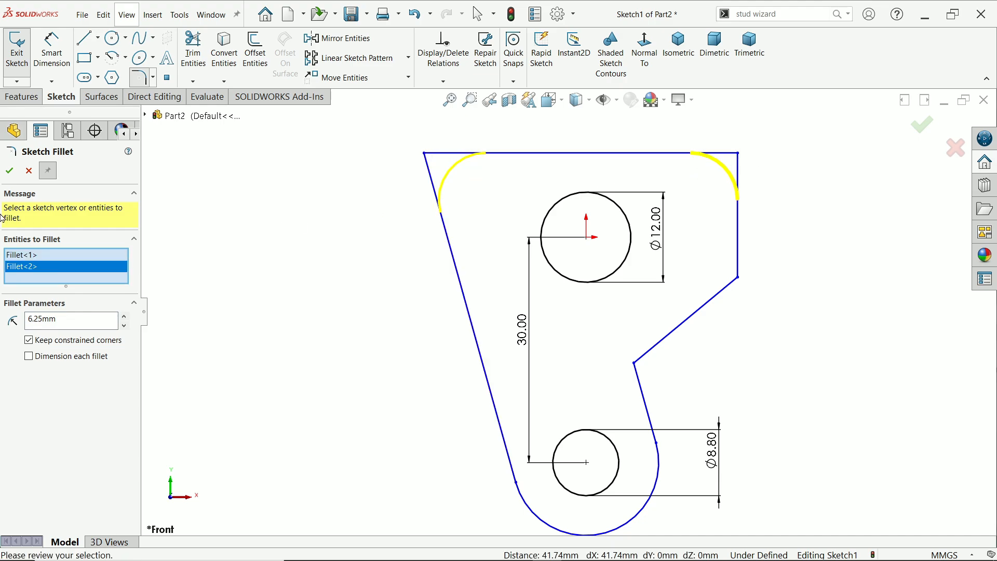
{"action": "left_click", "coordinate": [10, 171]}
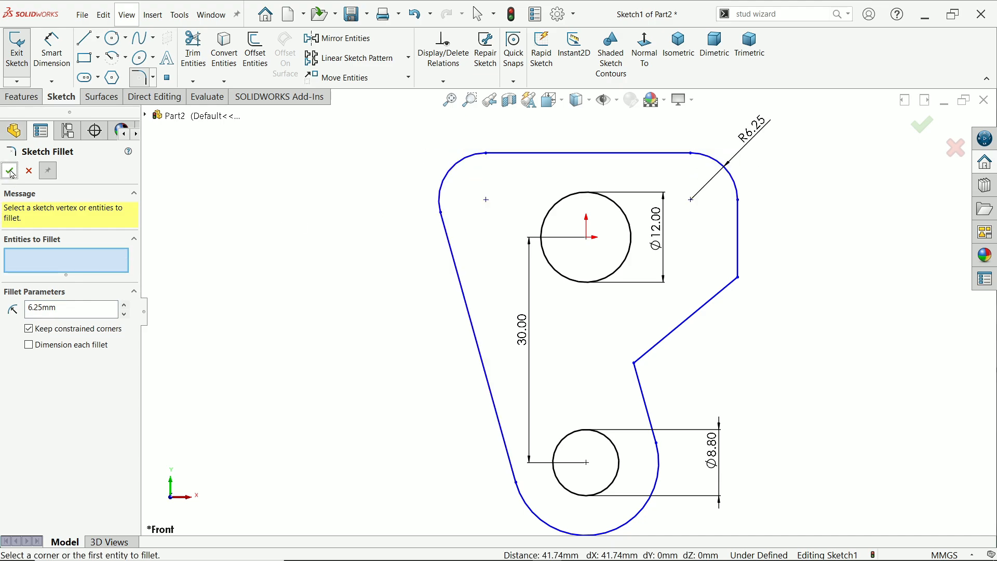
Dimension the horizontal distance between the two upper fillet centres as 28.5 mm
{"action": "left_click", "coordinate": [52, 50]}
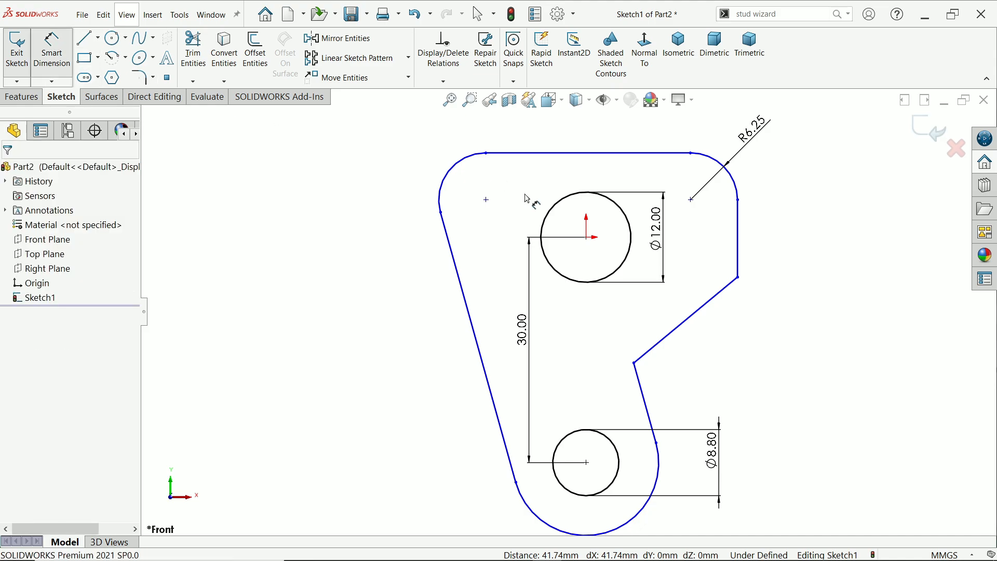
{"action": "left_click", "coordinate": [486, 199]}
{"action": "left_click", "coordinate": [690, 199]}
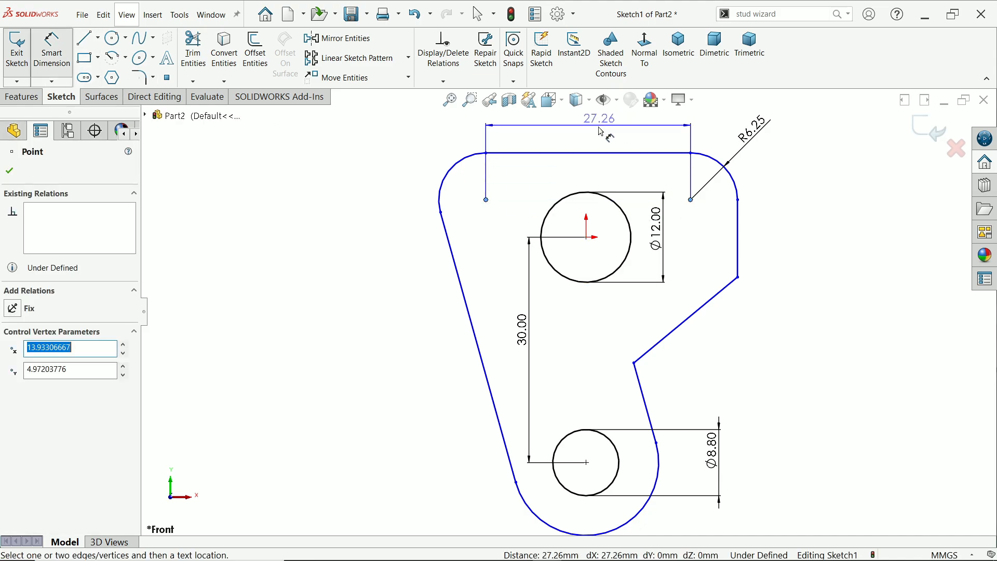
{"action": "left_click", "coordinate": [601, 131]}
{"action": "type", "text": "28."}
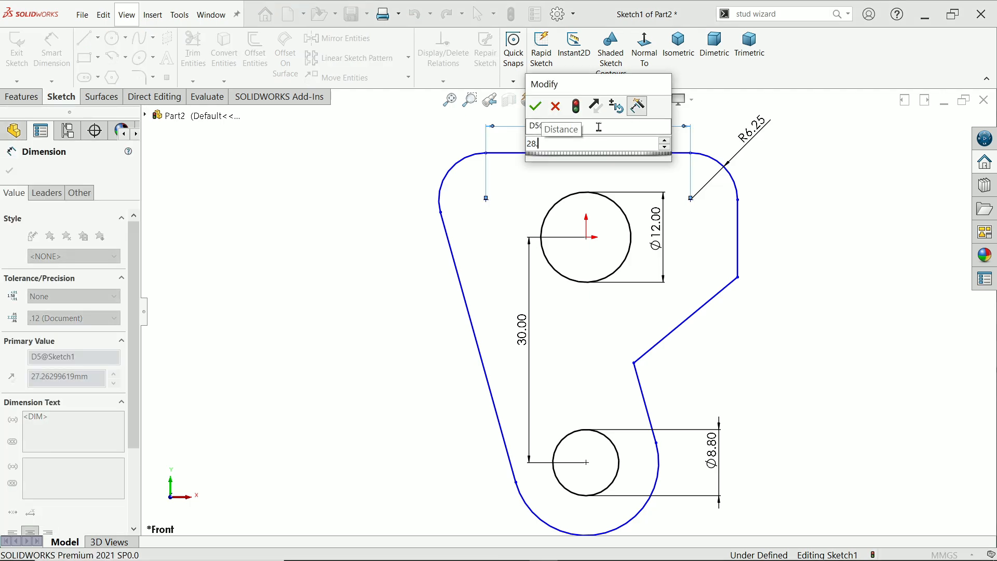
{"action": "type", "text": "5"}
{"action": "key", "text": "Return"}
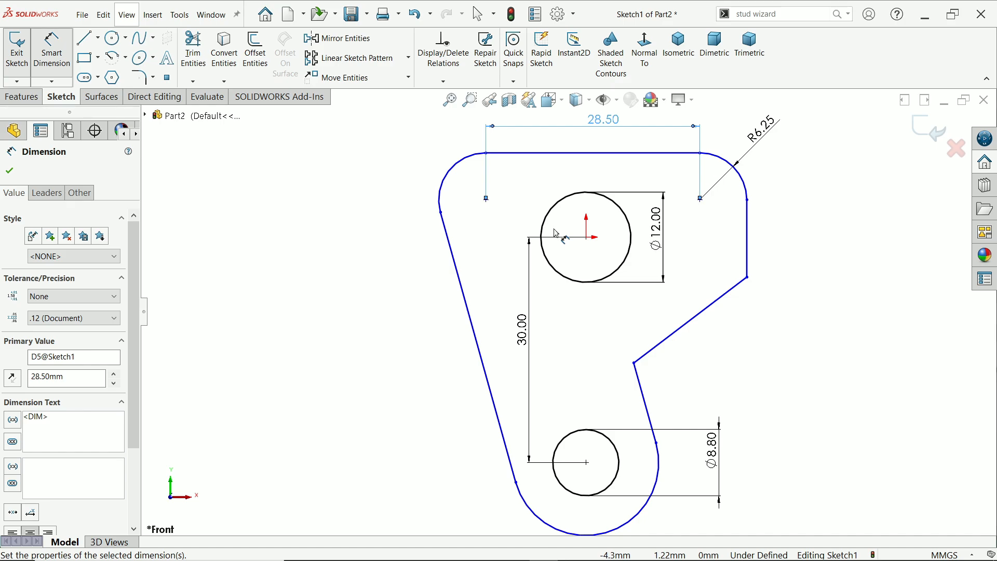
Dimension the horizontal distance from the origin to the upper-left fillet centre as 28.5/2 mm (14.25 mm)
{"action": "left_click", "coordinate": [587, 237]}
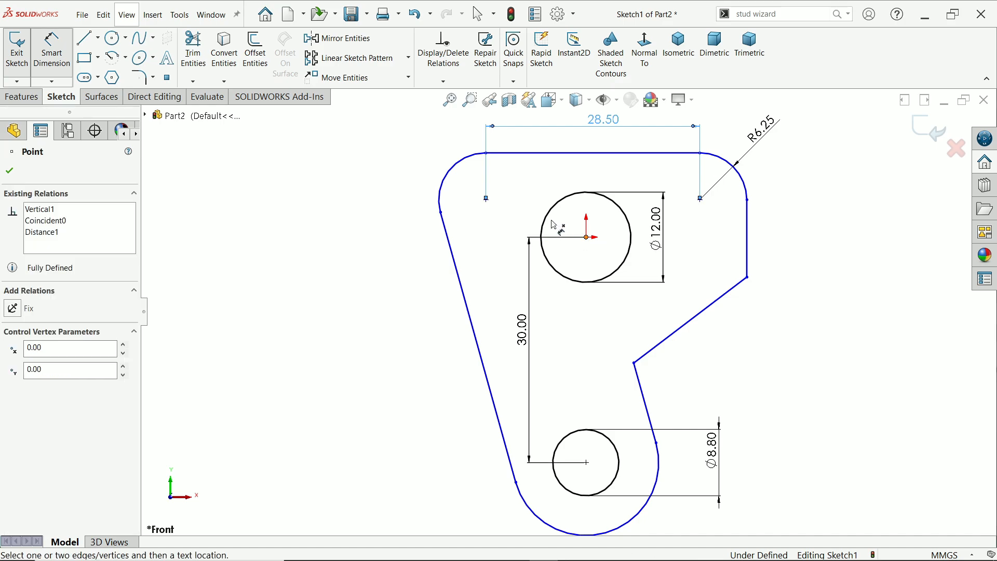
{"action": "left_click", "coordinate": [486, 199]}
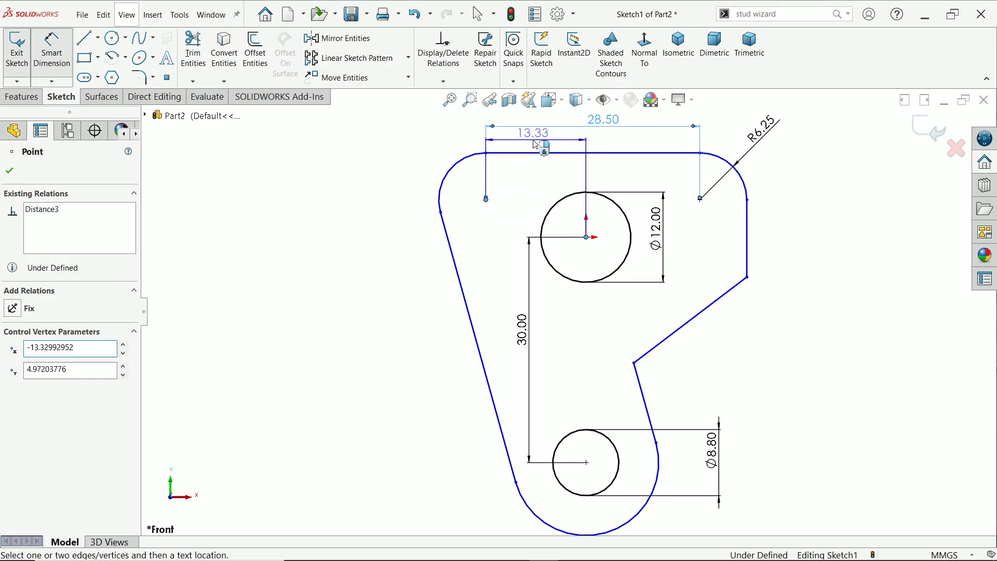
{"action": "left_click", "coordinate": [536, 145]}
{"action": "type", "text": "28.5"}
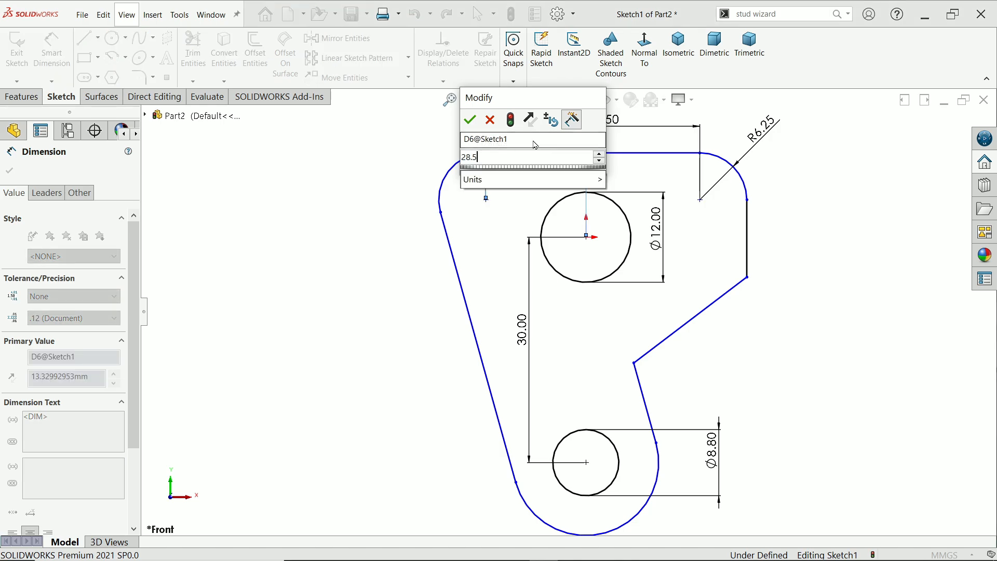
{"action": "type", "text": "/2"}
{"action": "key", "text": "Return"}
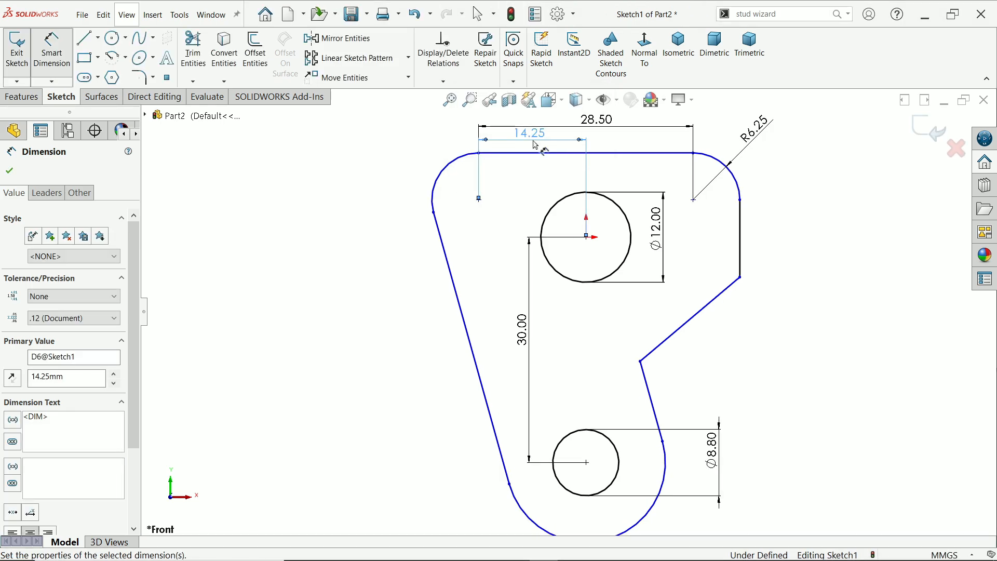
{"action": "left_click", "coordinate": [783, 229]}
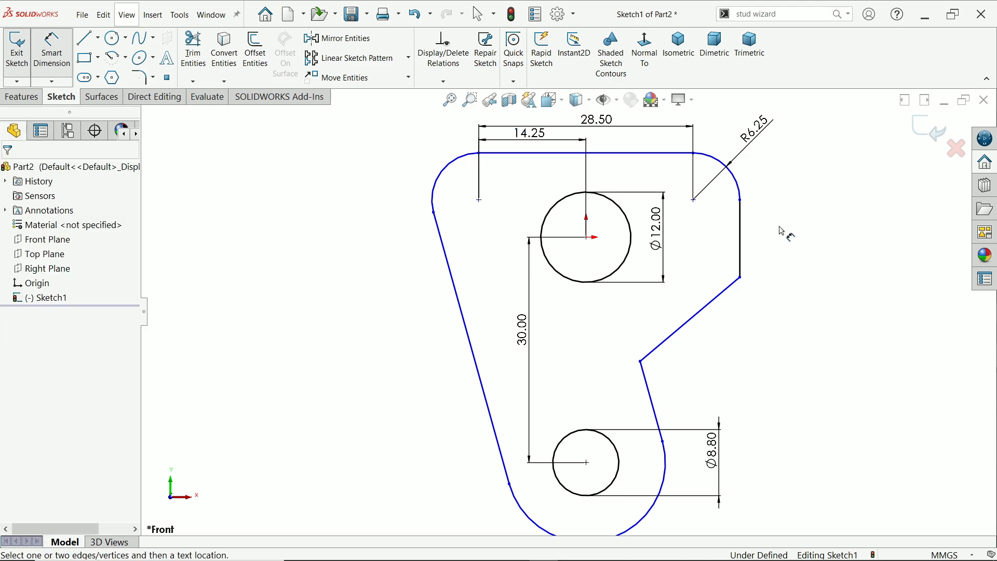
Dimension the vertical distance from the origin to the upper-right fillet centre as 6.8 mm
{"action": "left_click", "coordinate": [588, 239]}
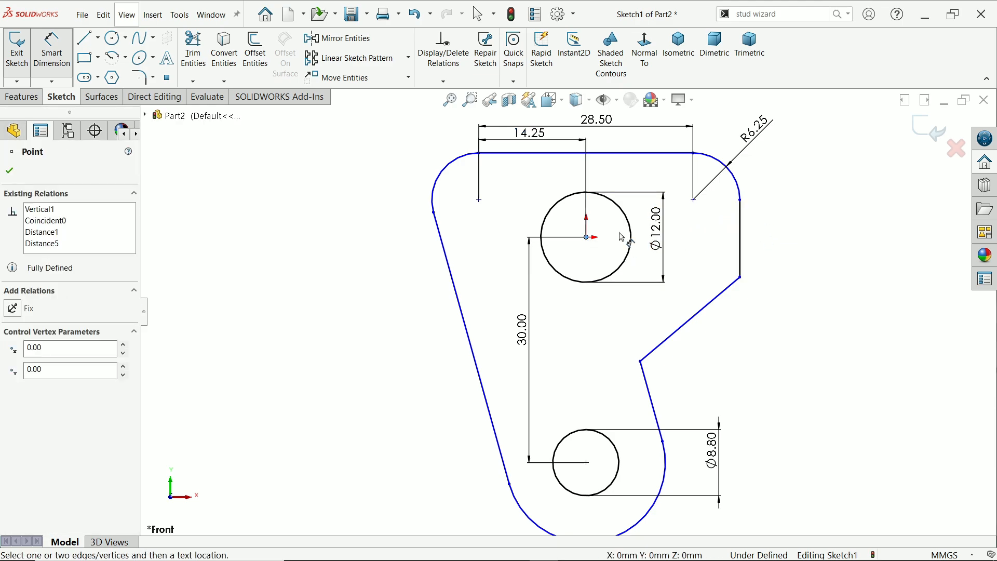
{"action": "left_click", "coordinate": [694, 200]}
{"action": "left_click", "coordinate": [820, 218]}
{"action": "type", "text": "6."}
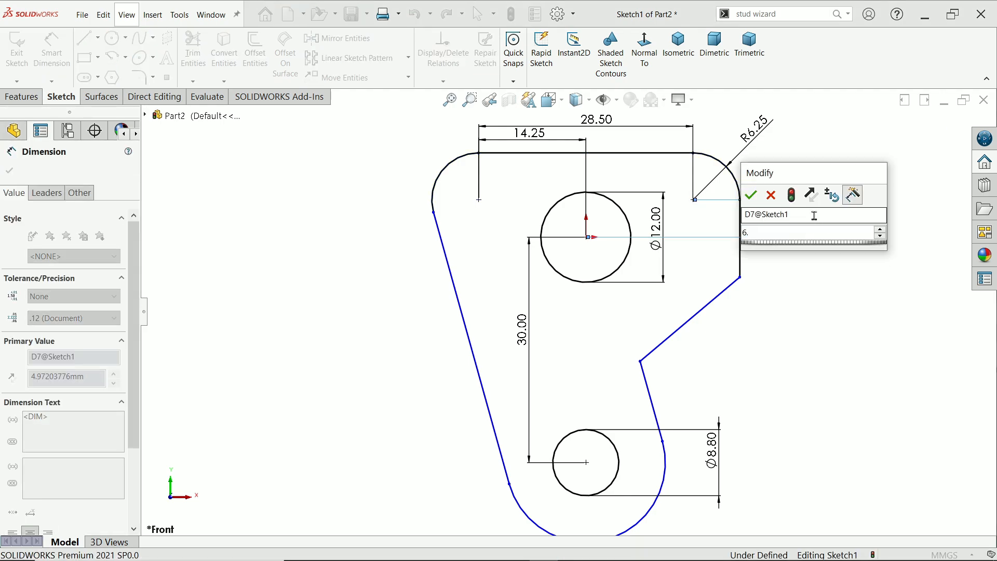
{"action": "type", "text": "8"}
{"action": "key", "text": "Return"}
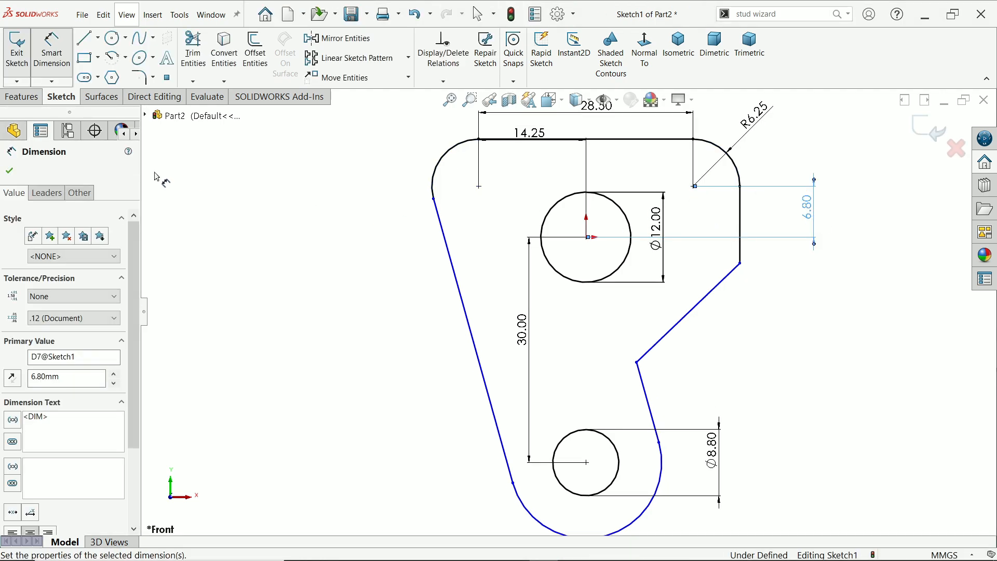
Round the corner below the outline's right vertical edge with a 5 mm sketch fillet
{"action": "left_click", "coordinate": [139, 78]}
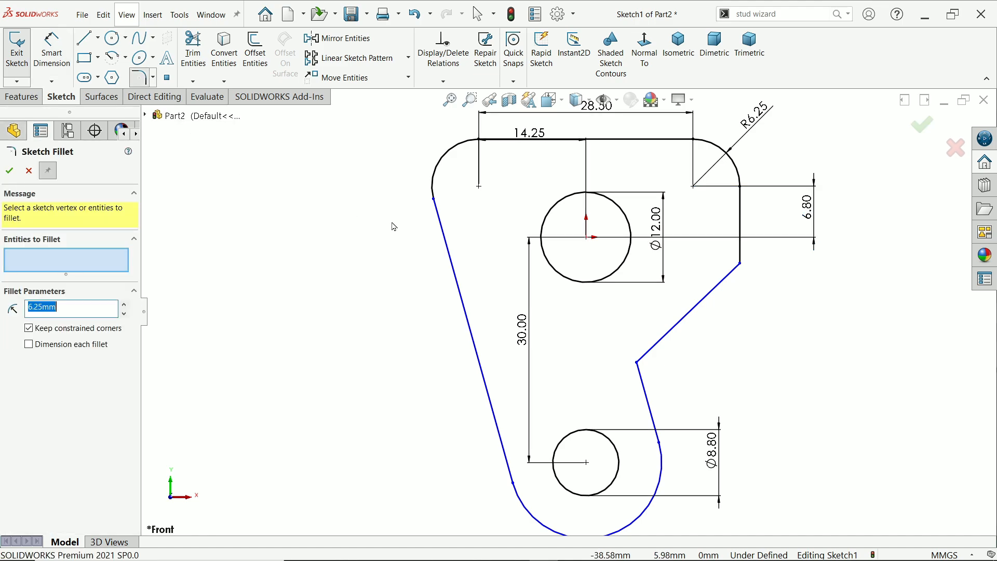
{"action": "left_click", "coordinate": [740, 262]}
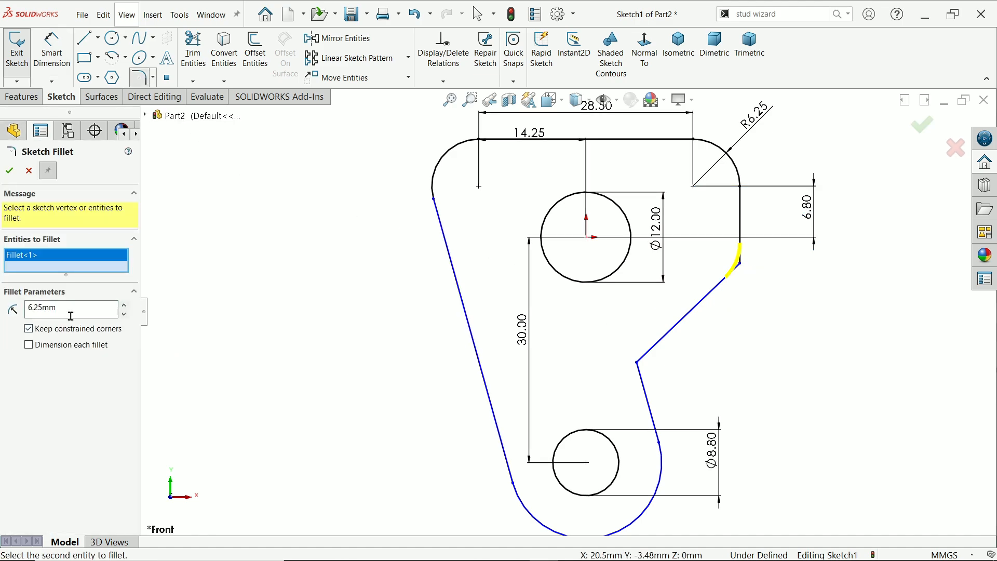
{"action": "left_click_drag", "start_coordinate": [70, 315], "coordinate": [27, 311]}
{"action": "left_click", "coordinate": [11, 172]}
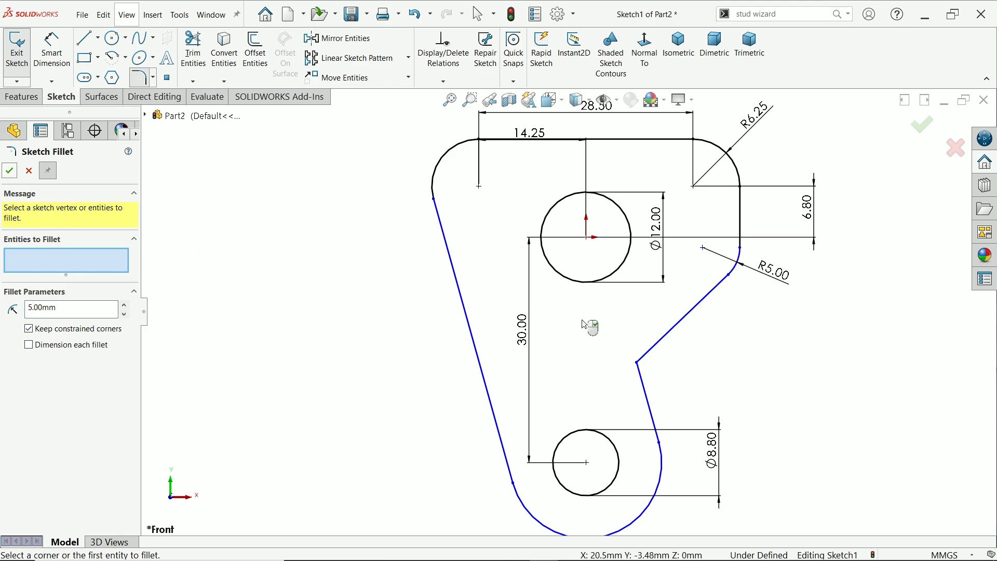
Round the concave corner on the outline's right side with an 8 mm sketch fillet
{"action": "left_click", "coordinate": [639, 366]}
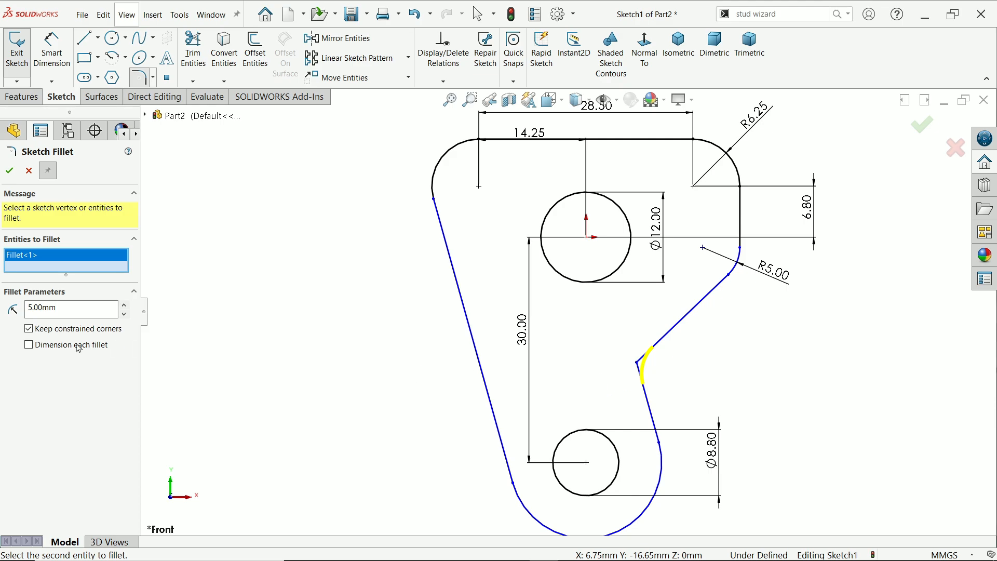
{"action": "left_click_drag", "start_coordinate": [63, 310], "coordinate": [5, 302]}
{"action": "left_click", "coordinate": [17, 171]}
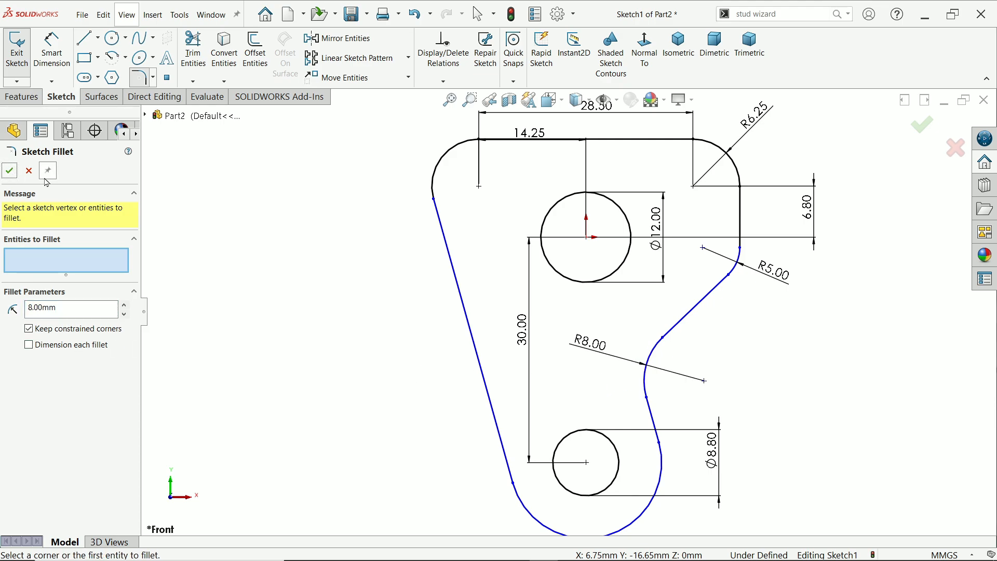
{"action": "left_click", "coordinate": [10, 171]}
{"action": "scroll", "coordinate": [512, 276], "scroll_direction": "up", "scroll_amount": 4}
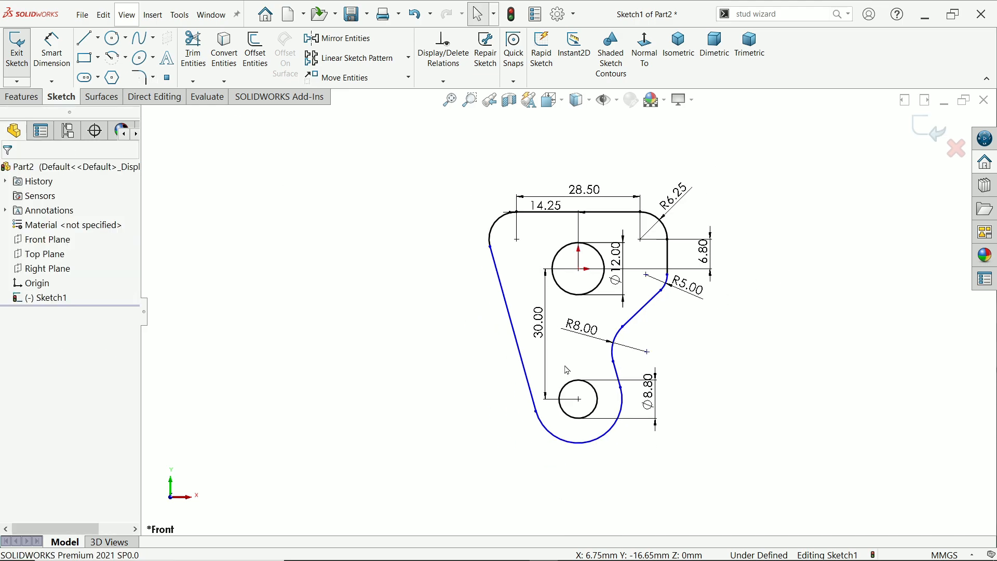
Dimension the radius of the outline's bottom arc around the lower hole as 16/2 mm (8 mm)
{"action": "scroll", "coordinate": [571, 398], "scroll_direction": "down", "scroll_amount": 2}
{"action": "left_click", "coordinate": [52, 49]}
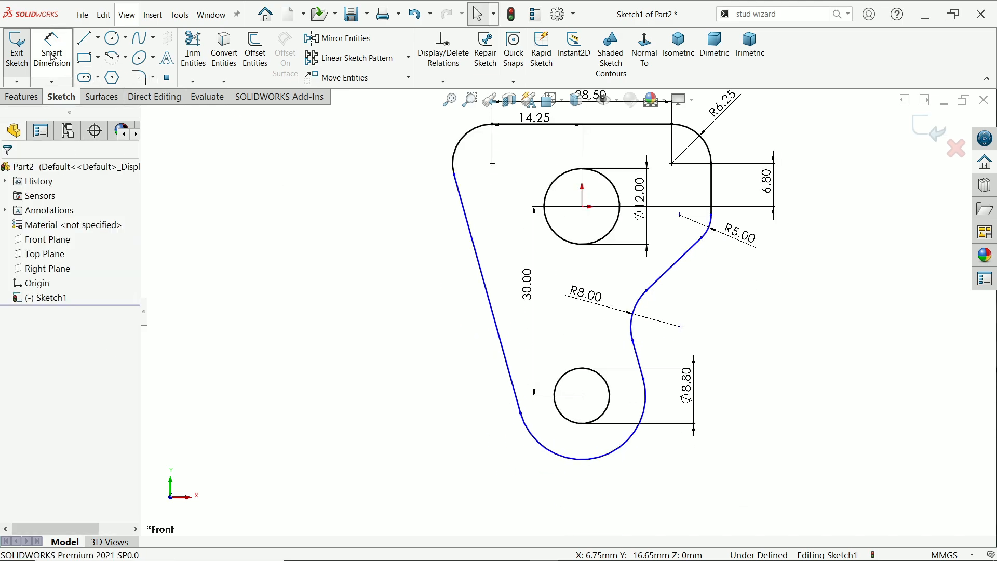
{"action": "left_click", "coordinate": [525, 436]}
{"action": "left_click", "coordinate": [497, 474]}
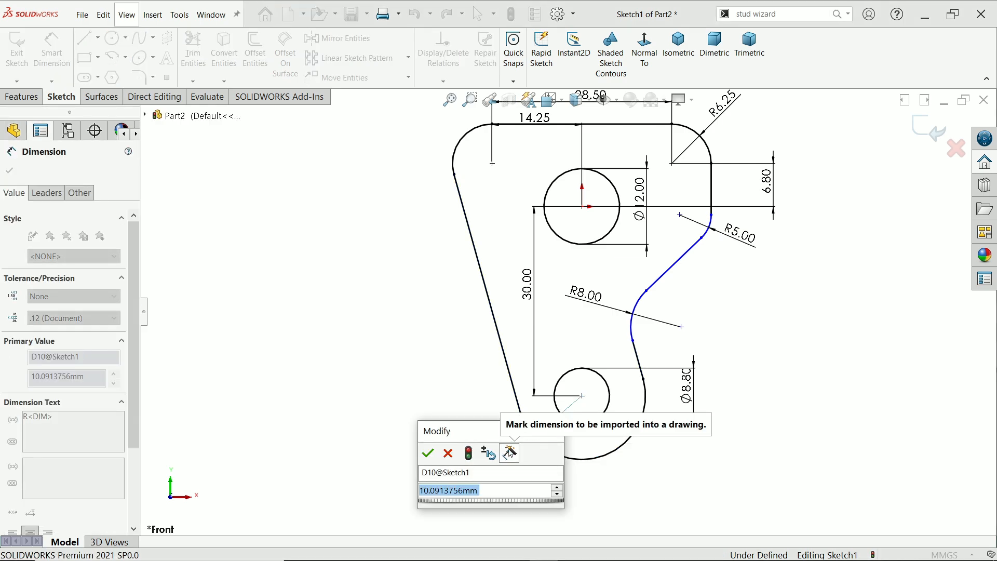
{"action": "type", "text": "16/8"}
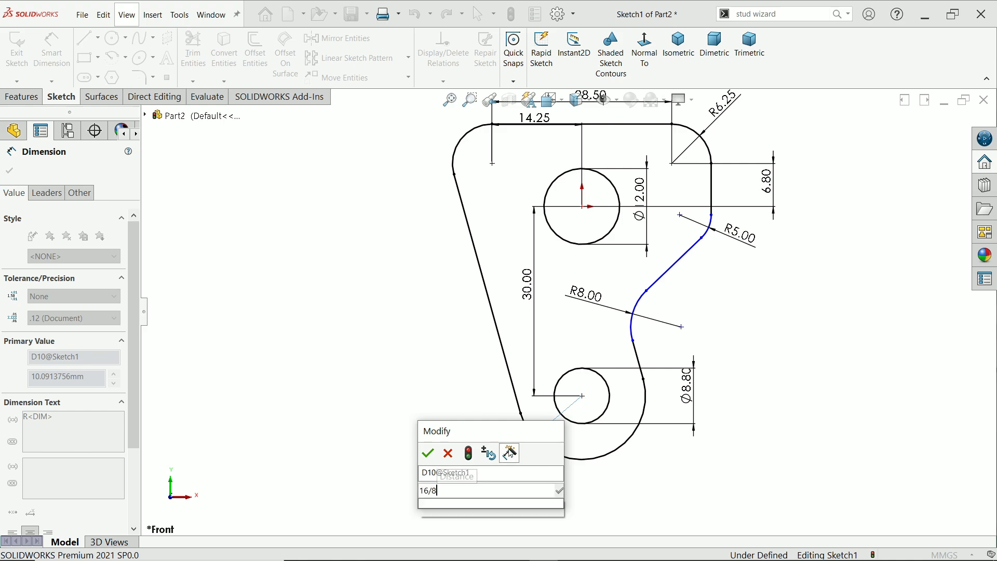
{"action": "key", "text": "BackSpace"}
{"action": "type", "text": "2"}
{"action": "key", "text": "Return"}
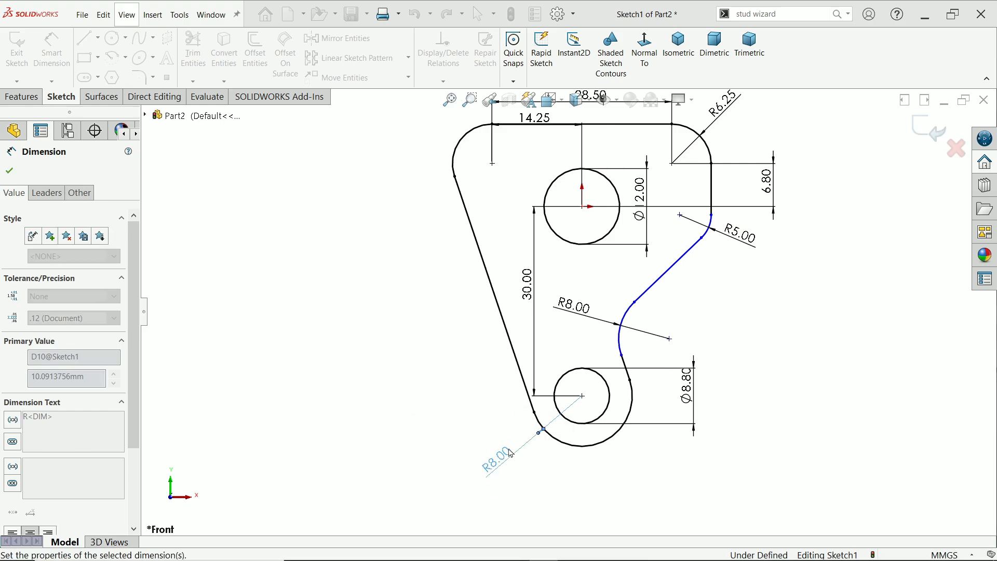
Dimension the angle between the outline's right vertical edge and the slanted line below it as 60°
{"action": "scroll", "coordinate": [680, 288], "scroll_direction": "down", "scroll_amount": 1}
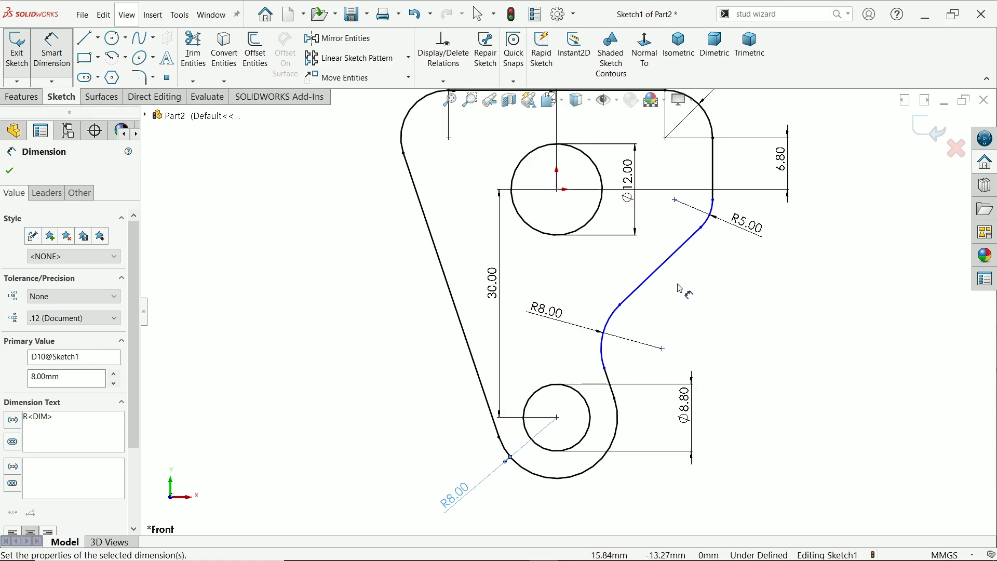
{"action": "left_click", "coordinate": [689, 238]}
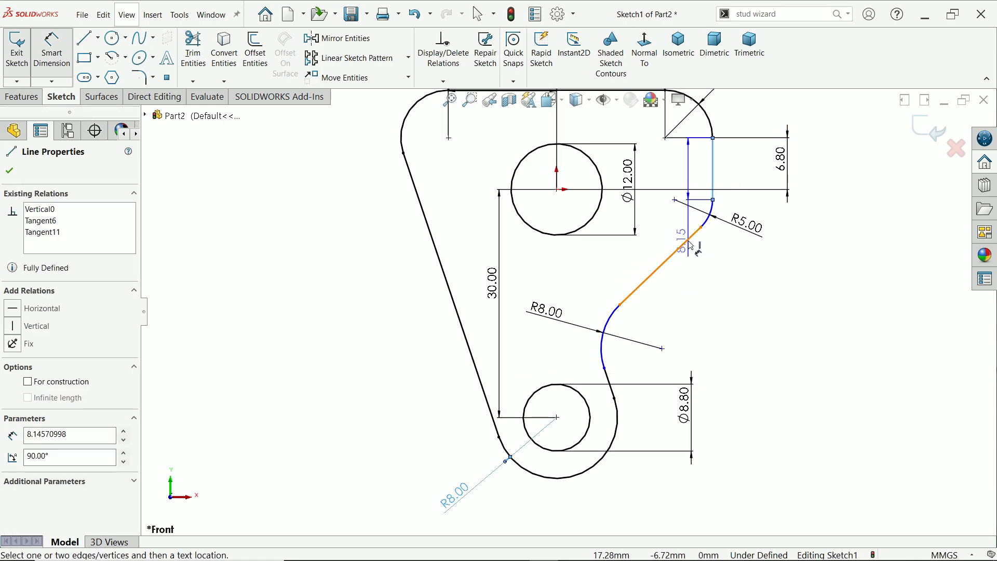
{"action": "left_click", "coordinate": [688, 242]}
{"action": "left_click", "coordinate": [691, 296]}
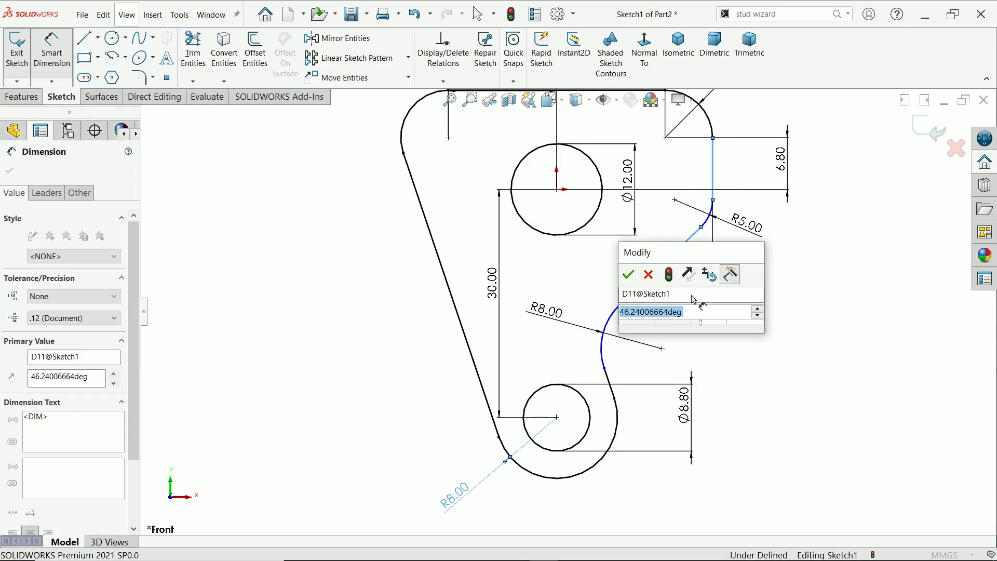
{"action": "type", "text": "60"}
{"action": "key", "text": "Return"}
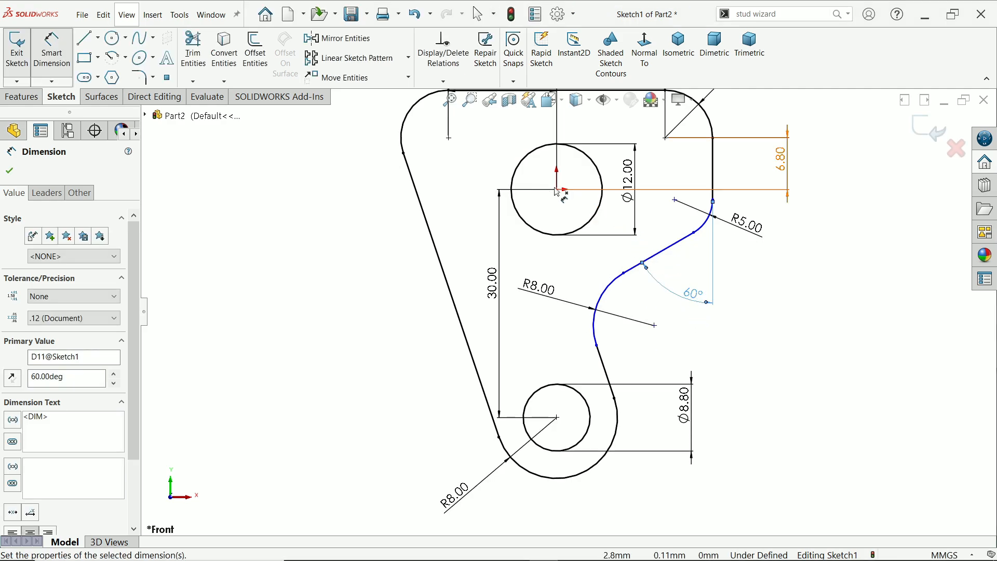
Dimension the perpendicular distance from the origin to the 60° slanted line as 12.5 mm
{"action": "left_click", "coordinate": [557, 189]}
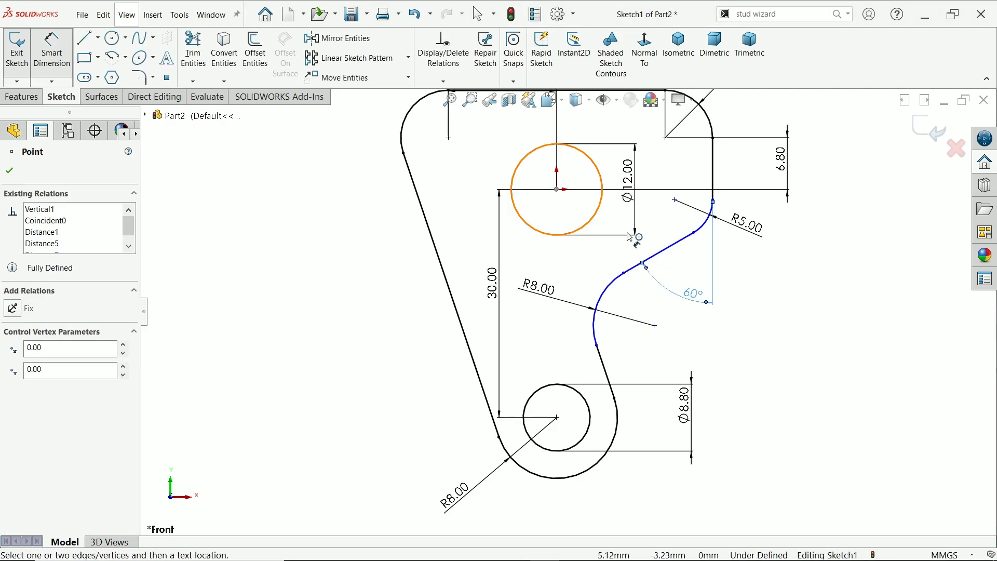
{"action": "left_click", "coordinate": [676, 251]}
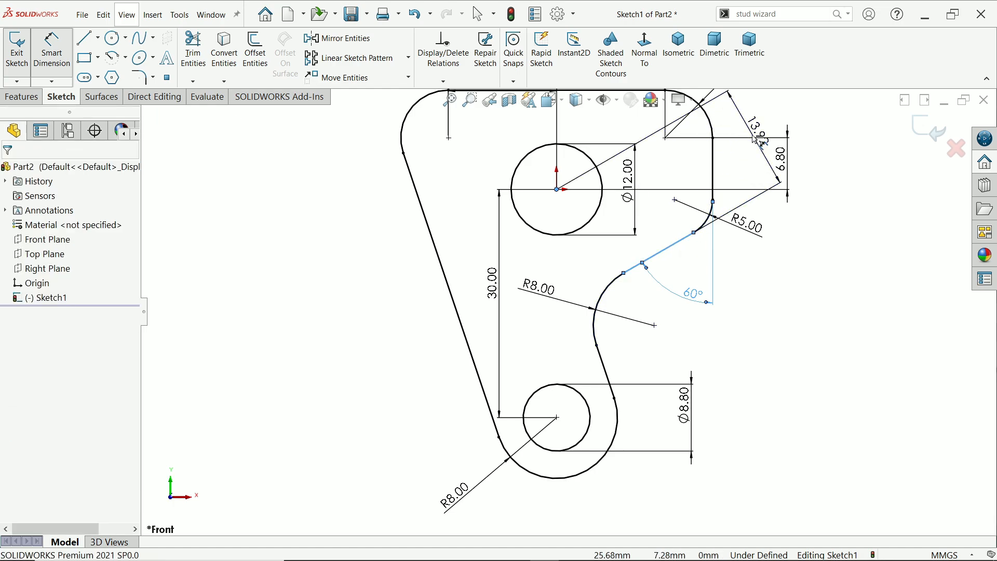
{"action": "left_click", "coordinate": [756, 140]}
{"action": "type", "text": "12.5"}
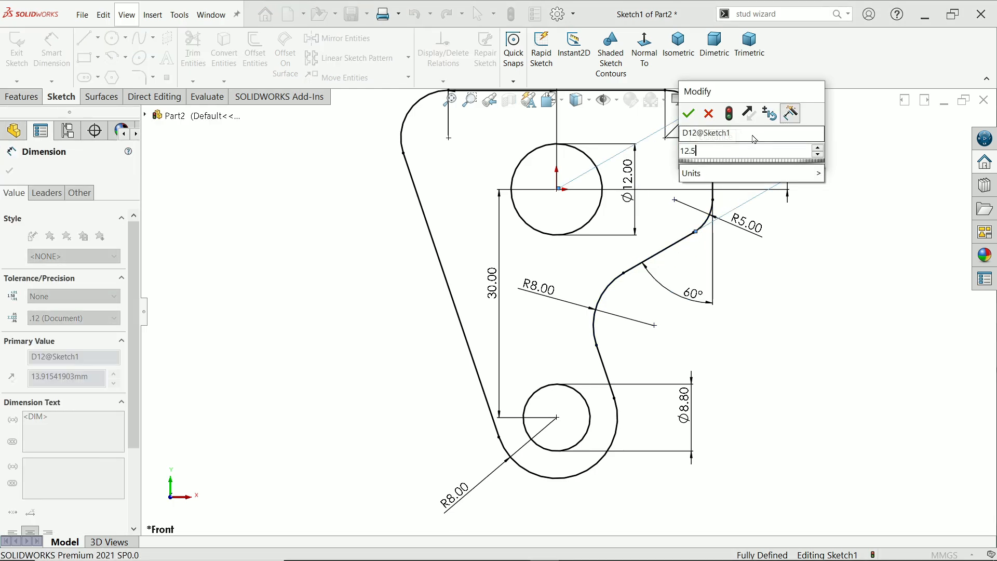
{"action": "key", "text": "Return"}
{"action": "scroll", "coordinate": [646, 247], "scroll_direction": "up", "scroll_amount": 2}
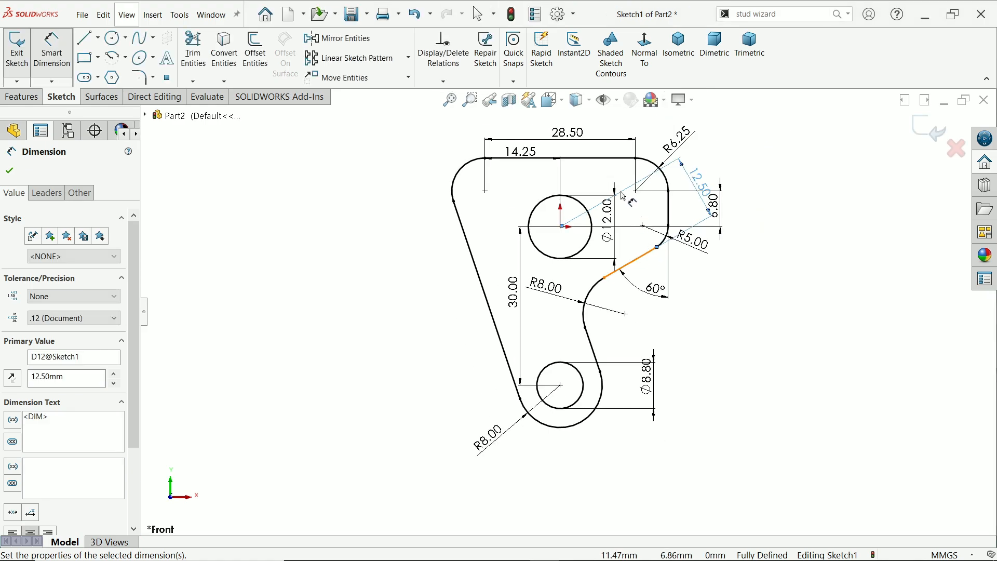
{"action": "scroll", "coordinate": [684, 190], "scroll_direction": "down", "scroll_amount": 1}
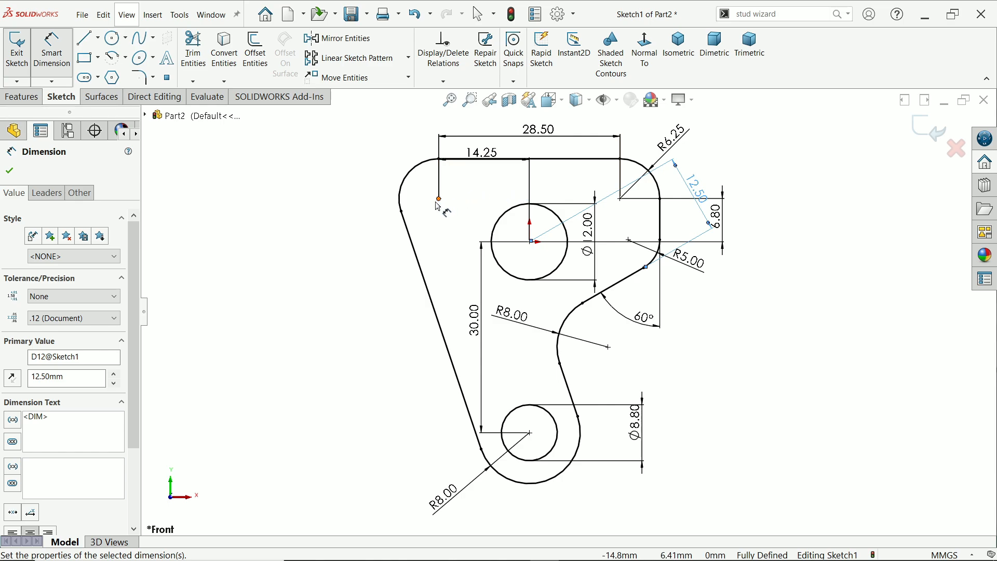
{"action": "left_click", "coordinate": [20, 96]}
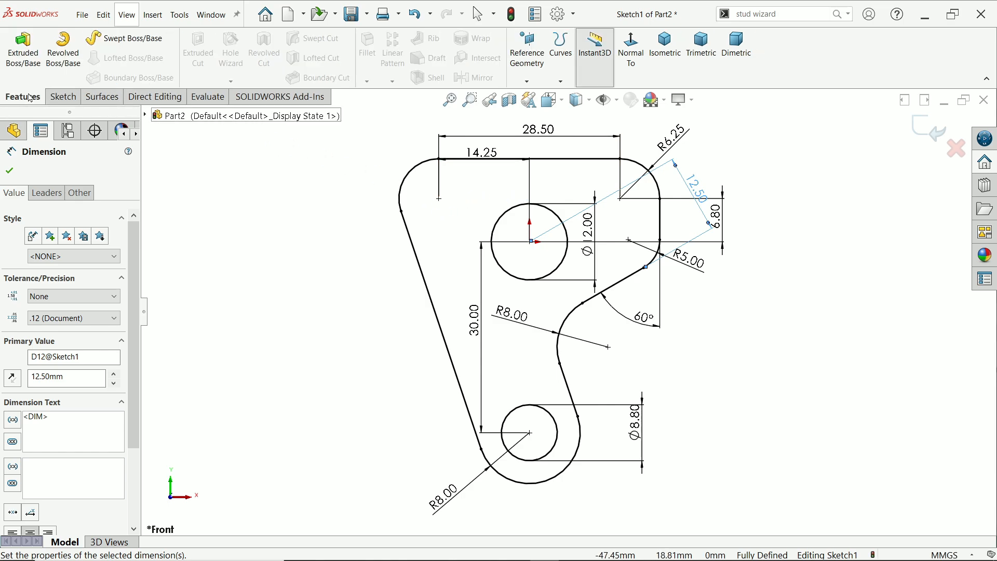
{"action": "left_click", "coordinate": [23, 56]}
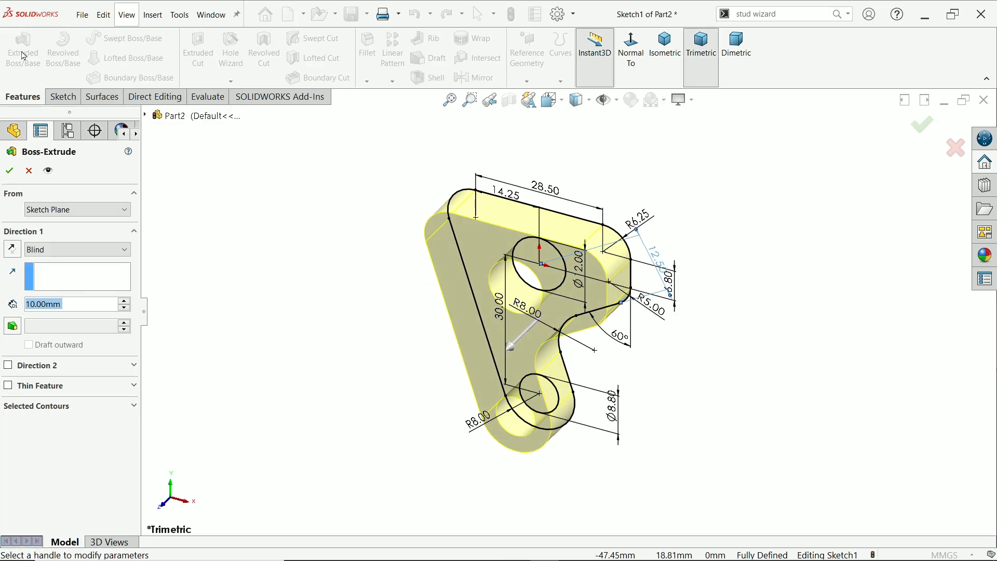
{"action": "left_click", "coordinate": [29, 170]}
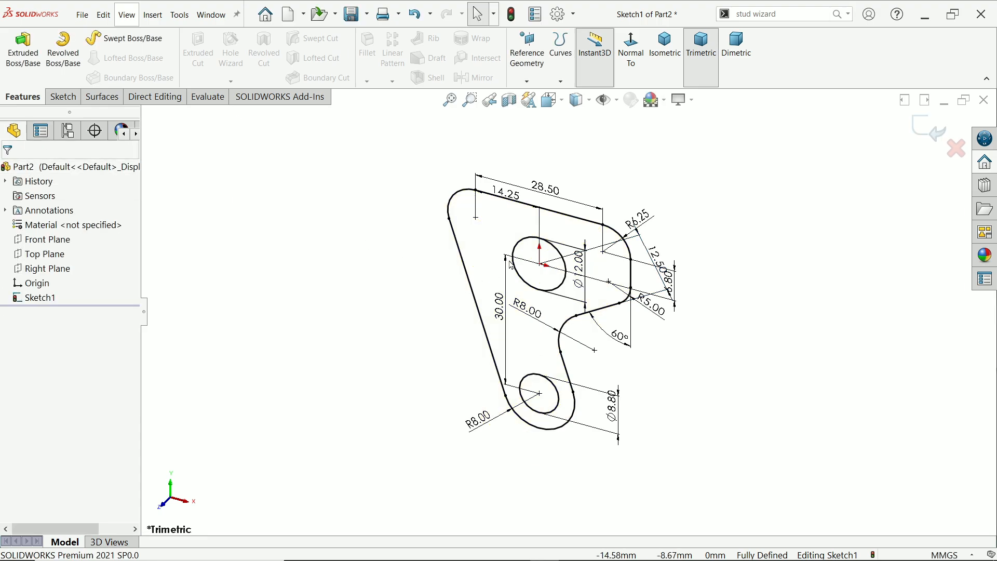
{"action": "left_click", "coordinate": [638, 55]}
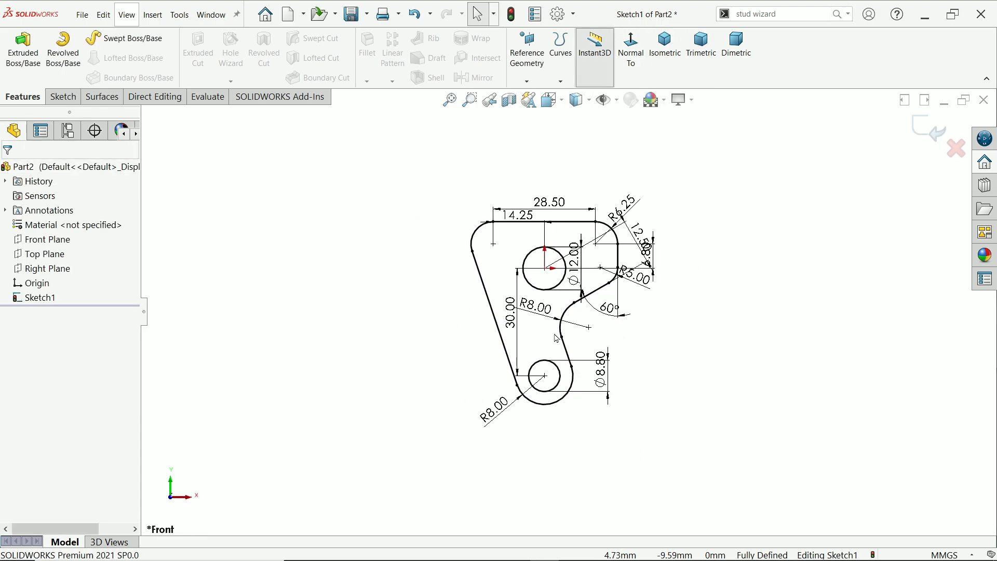
Sketch a line from the lower hole's centre to below the outline, continued by a line about 12 mm long ending tangent on the bottom arc
{"action": "scroll", "coordinate": [549, 438], "scroll_direction": "down", "scroll_amount": 5}
{"action": "scroll", "coordinate": [582, 319], "scroll_direction": "down", "scroll_amount": 3}
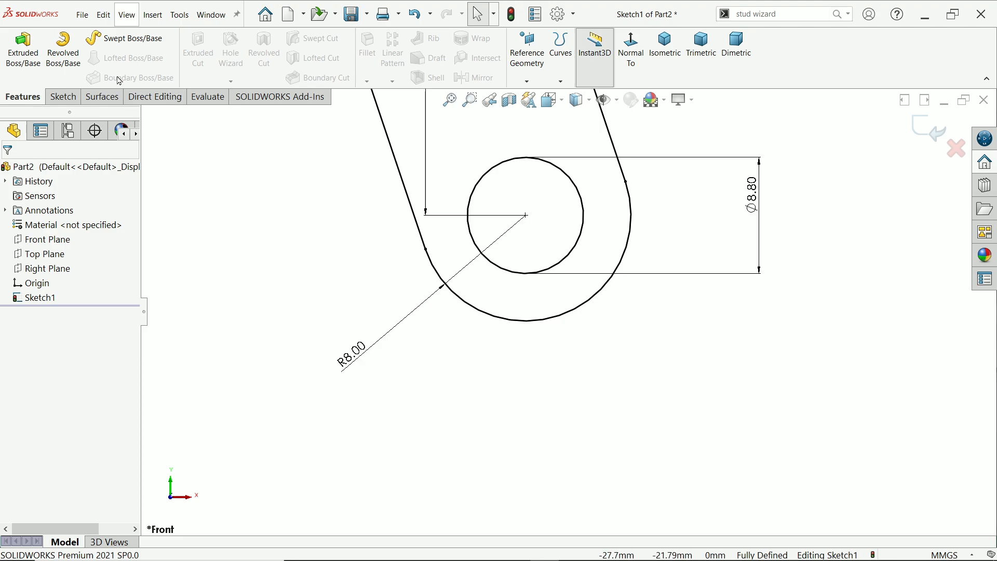
{"action": "left_click", "coordinate": [63, 96]}
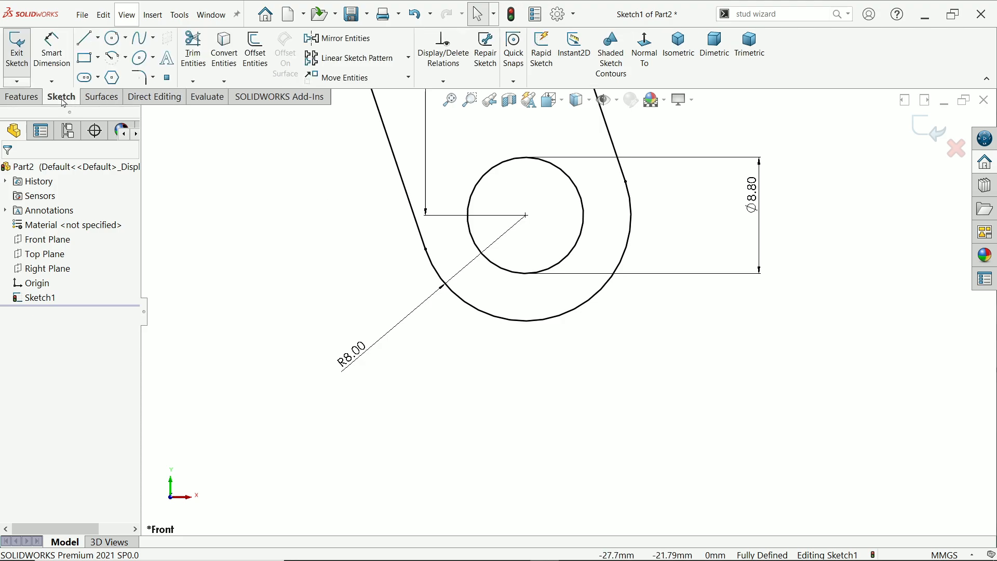
{"action": "left_click", "coordinate": [86, 48]}
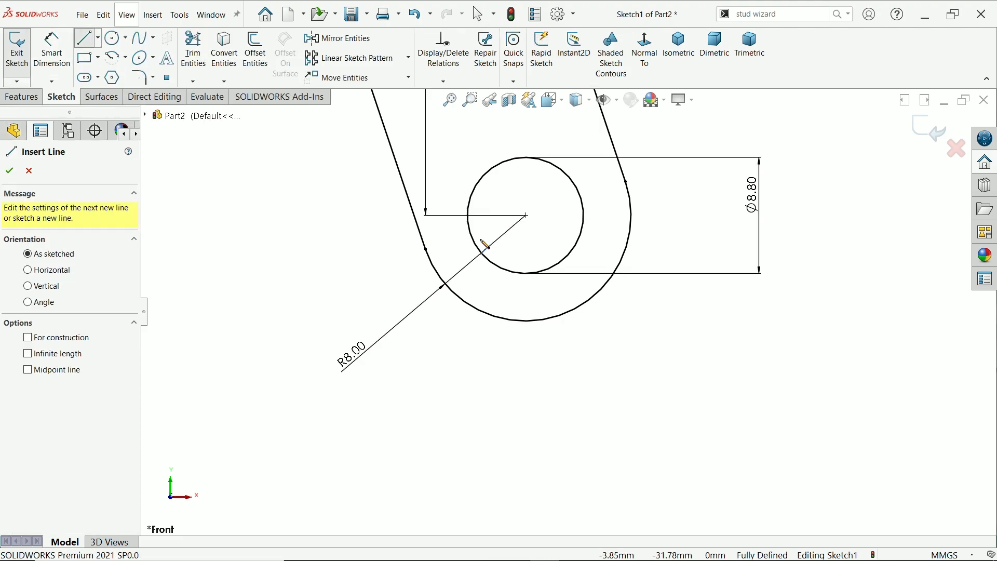
{"action": "left_click", "coordinate": [526, 216]}
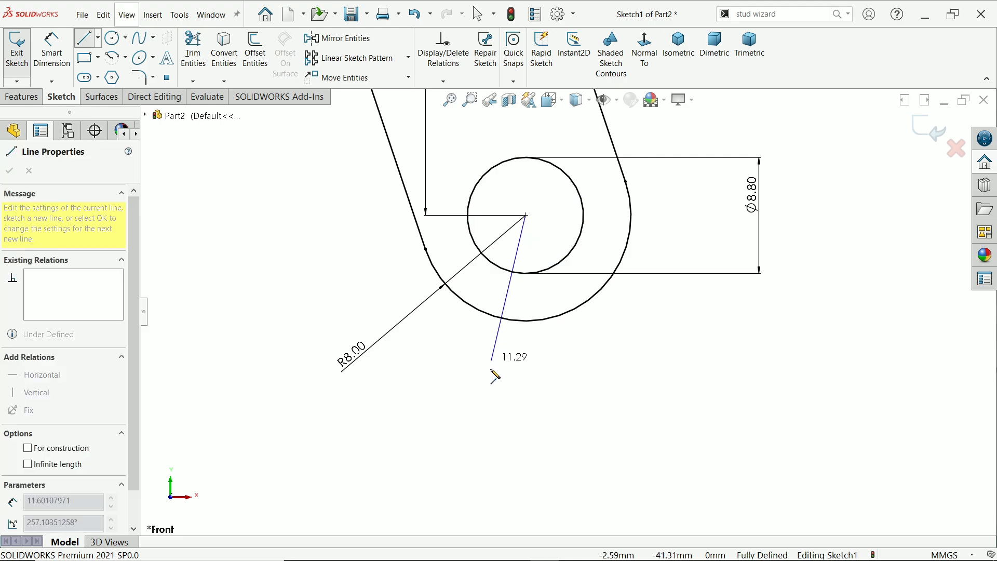
{"action": "left_click", "coordinate": [486, 403]}
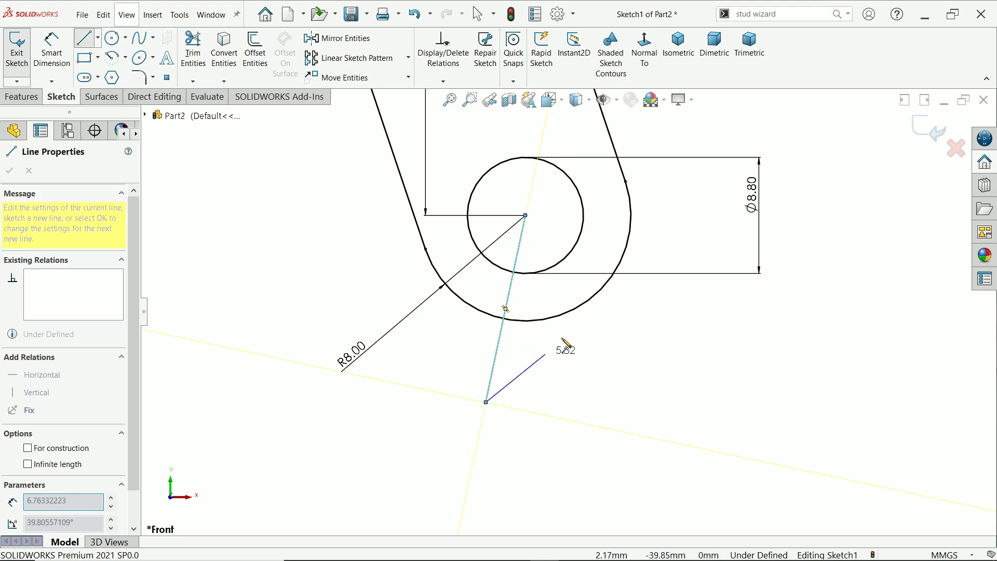
{"action": "left_click", "coordinate": [599, 291]}
{"action": "right_click", "coordinate": [627, 266]}
{"action": "left_click", "coordinate": [649, 314]}
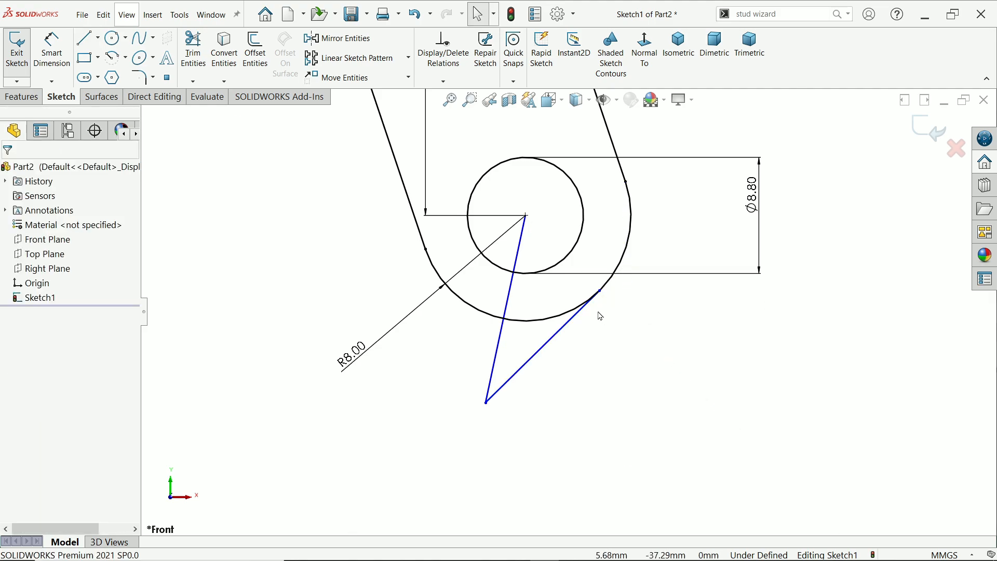
Inspect the relations of the sketched line that ends on the bottom arc
{"action": "left_click", "coordinate": [590, 306]}
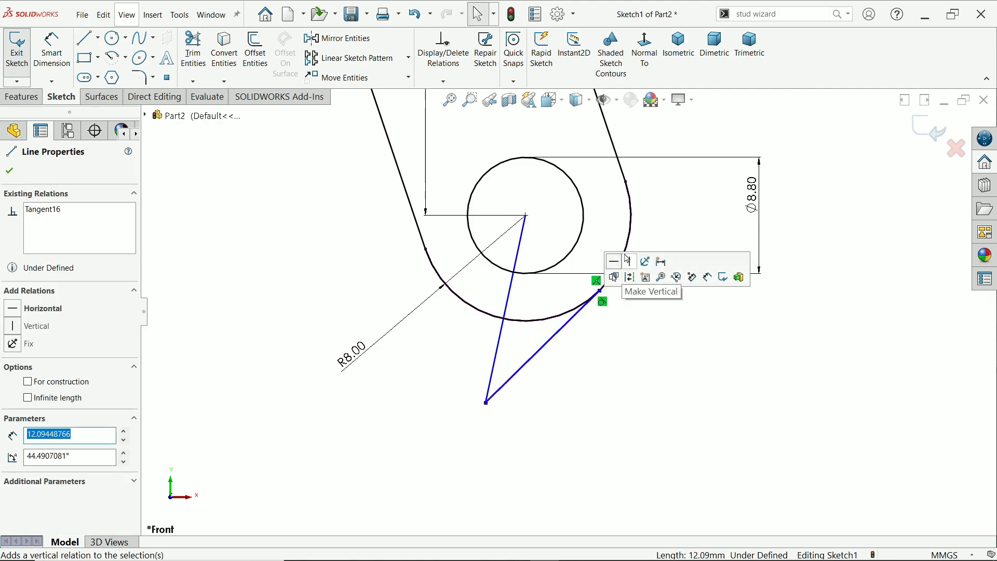
{"action": "left_click", "coordinate": [605, 359]}
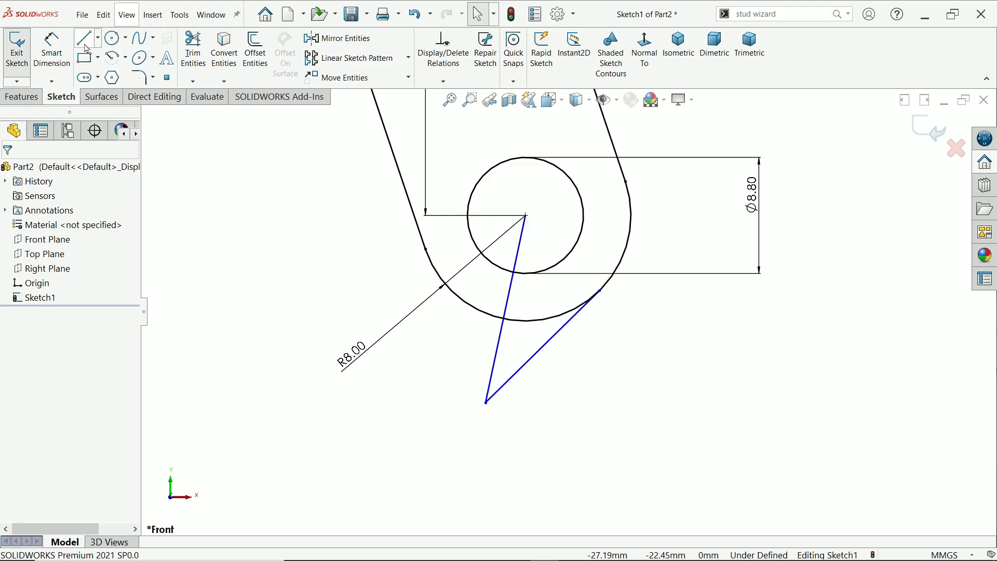
{"action": "left_click", "coordinate": [52, 50]}
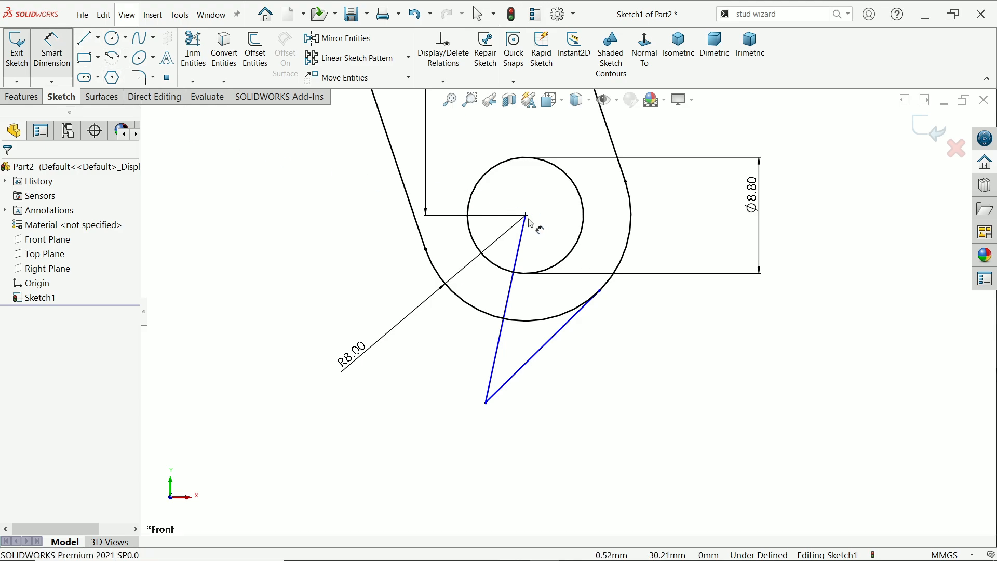
Round the corner between the two lines below the bottom arc with a 1.25 mm sketch fillet
{"action": "left_click", "coordinate": [140, 78]}
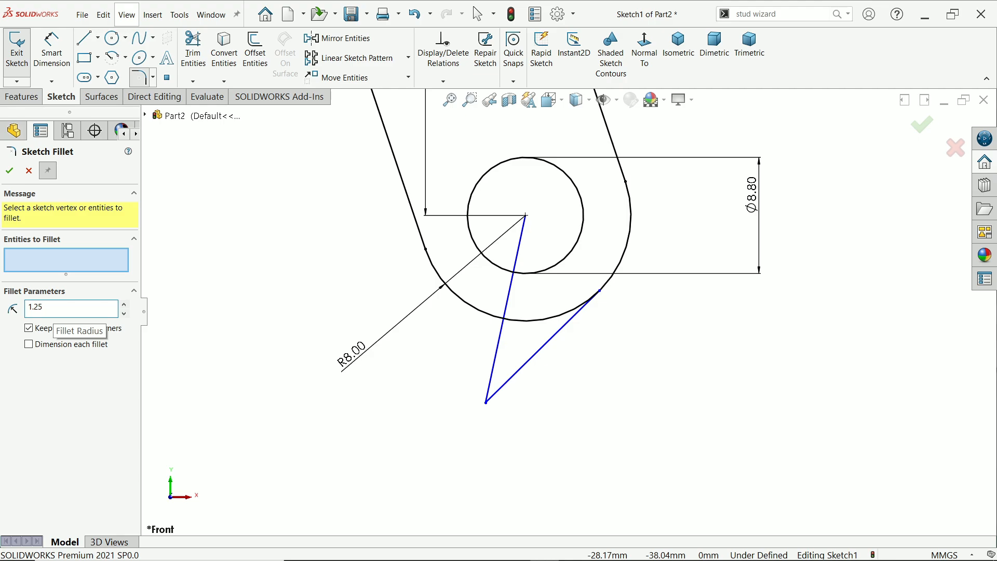
{"action": "left_click", "coordinate": [487, 408]}
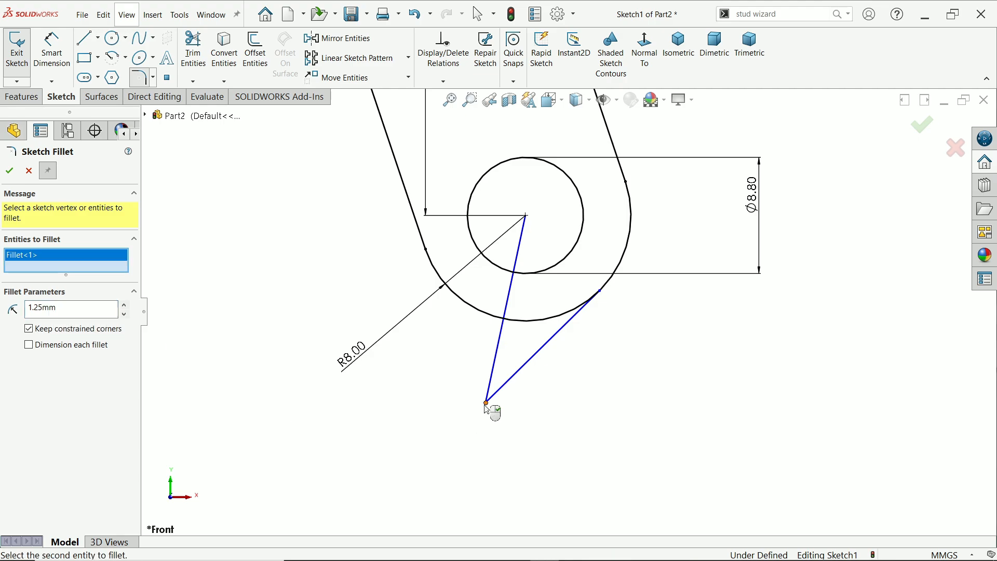
{"action": "left_click", "coordinate": [10, 173]}
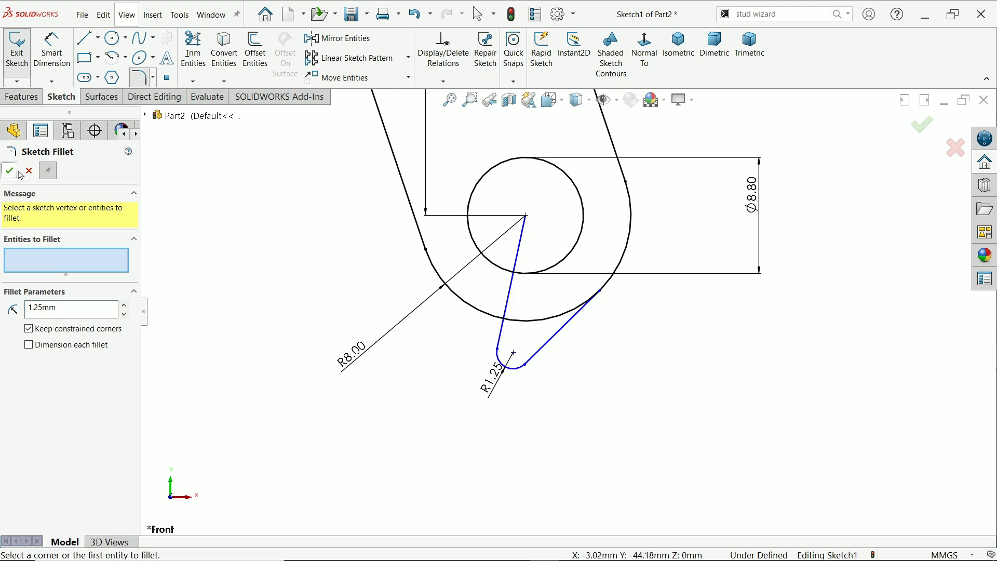
{"action": "left_click", "coordinate": [28, 171]}
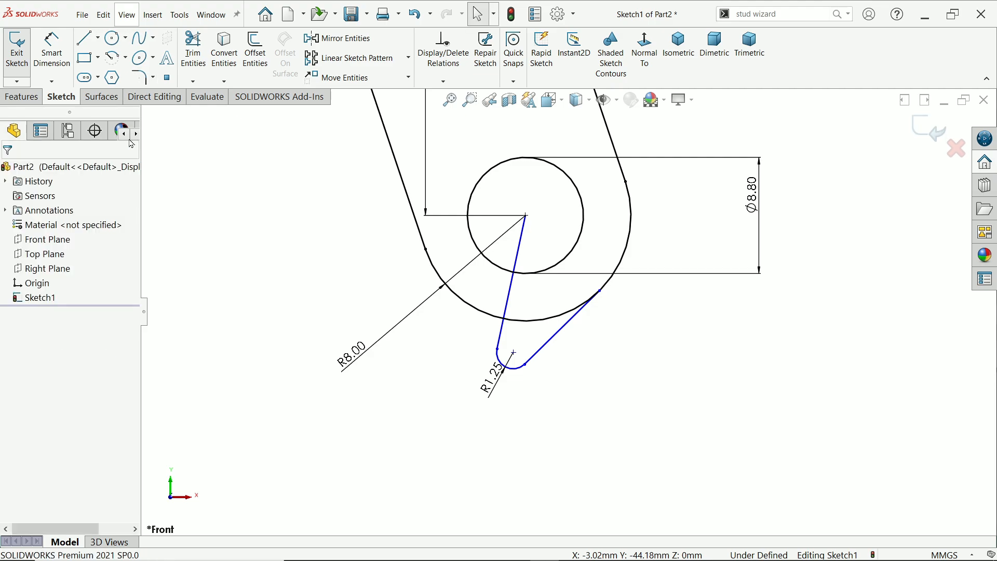
Dimension the angle between the tab's line from the lower hole centre and the vertical as 10°
{"action": "scroll", "coordinate": [584, 349], "scroll_direction": "down", "scroll_amount": 2}
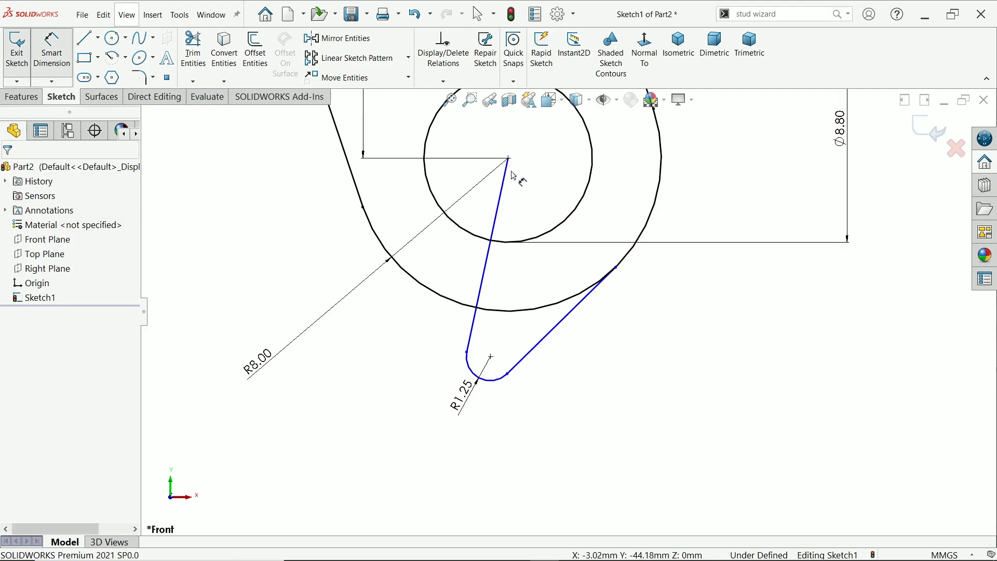
{"action": "left_click", "coordinate": [501, 199]}
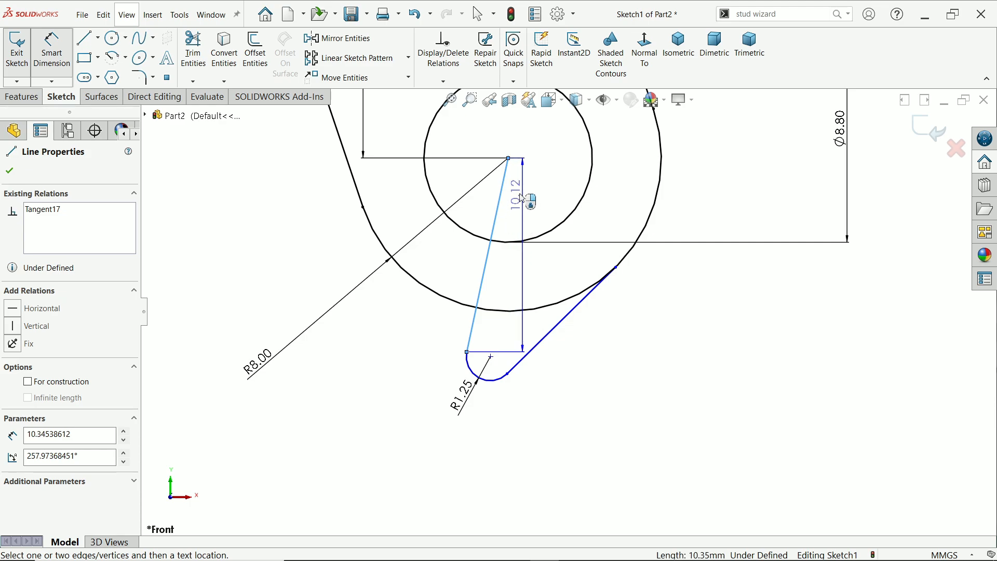
{"action": "left_click", "coordinate": [509, 160]}
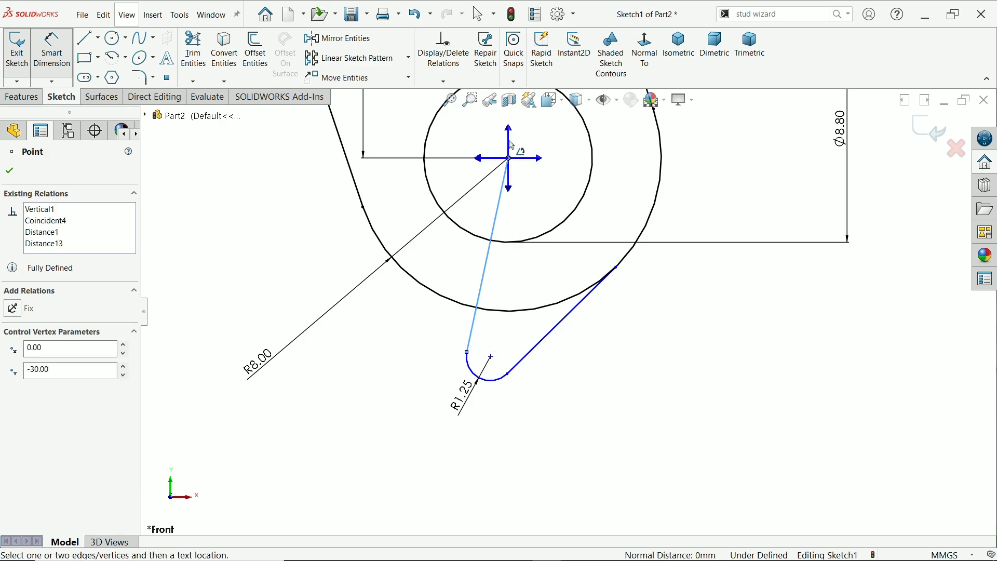
{"action": "left_click", "coordinate": [504, 203]}
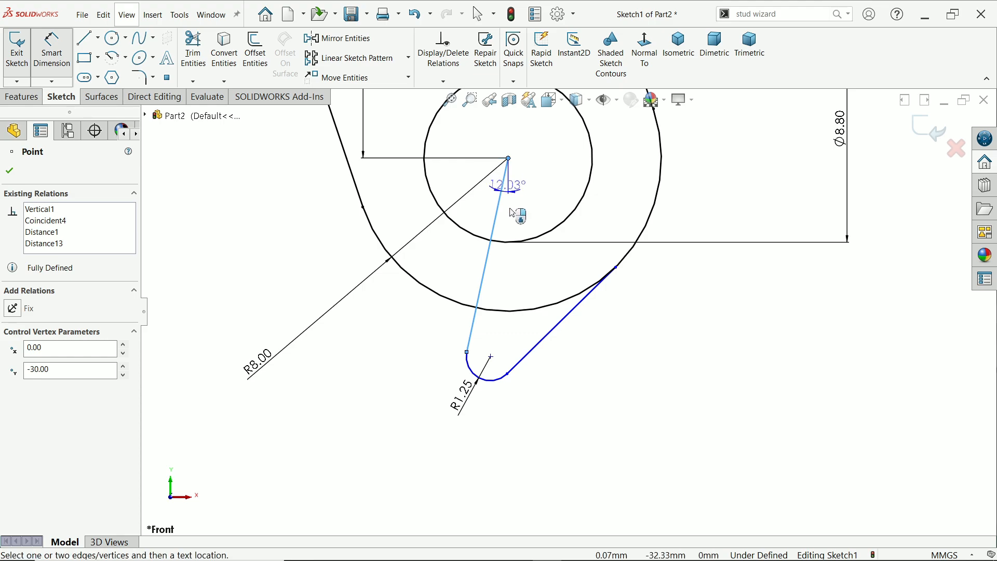
{"action": "left_click", "coordinate": [482, 469]}
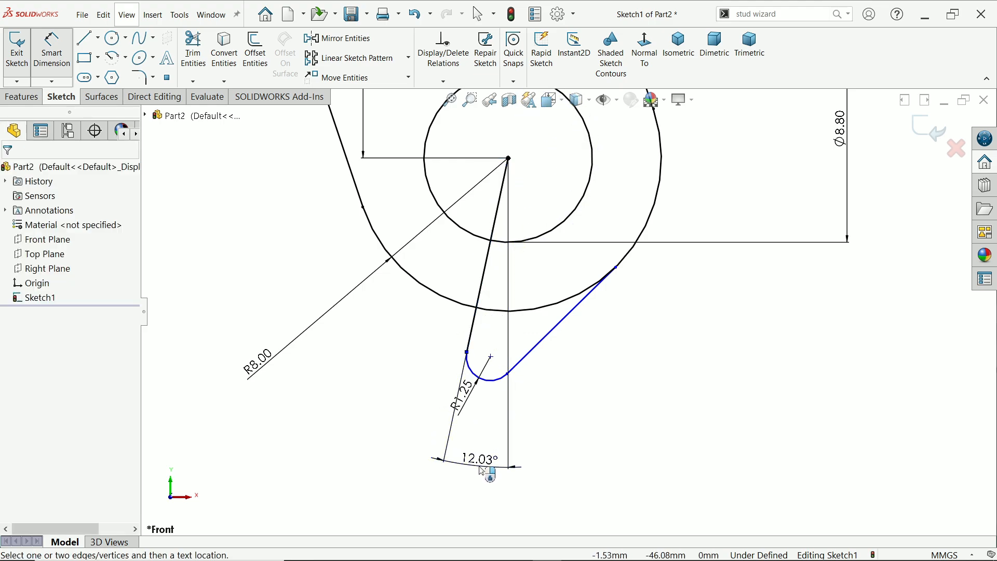
{"action": "type", "text": "10"}
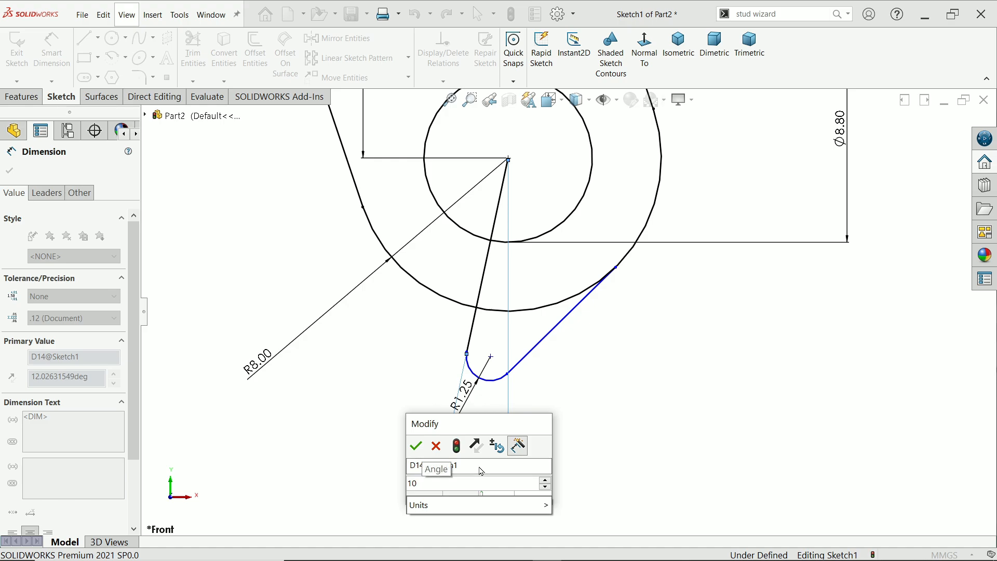
{"action": "key", "text": "Return"}
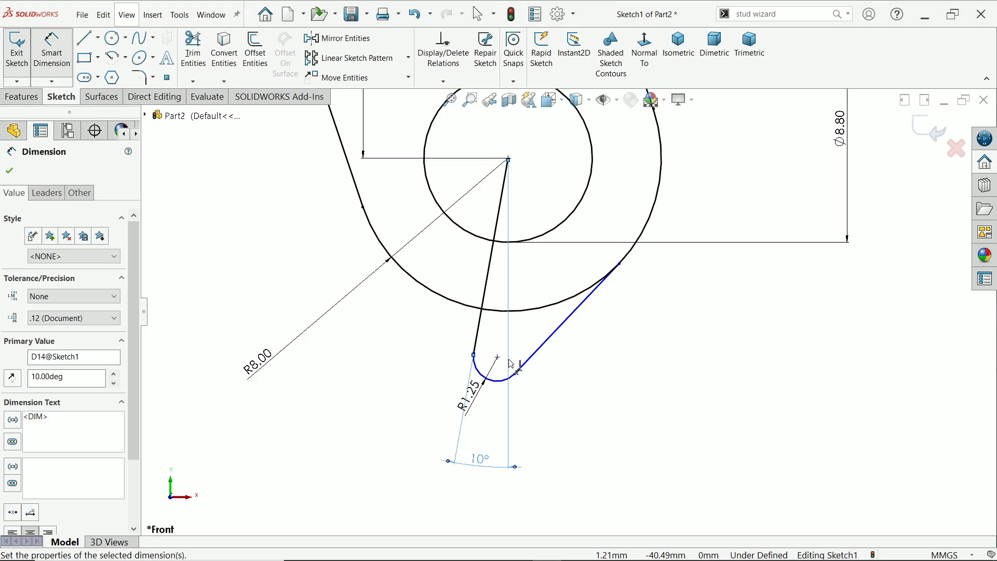
Dimension the distance from the lower hole's centre to the tab fillet's centre as 11.8 mm
{"action": "left_click", "coordinate": [498, 359]}
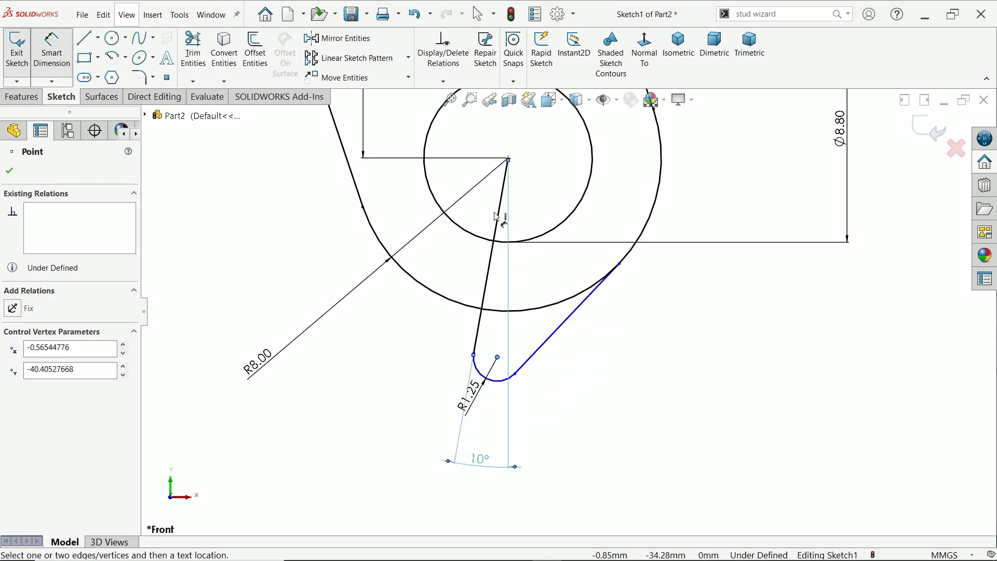
{"action": "left_click", "coordinate": [509, 160]}
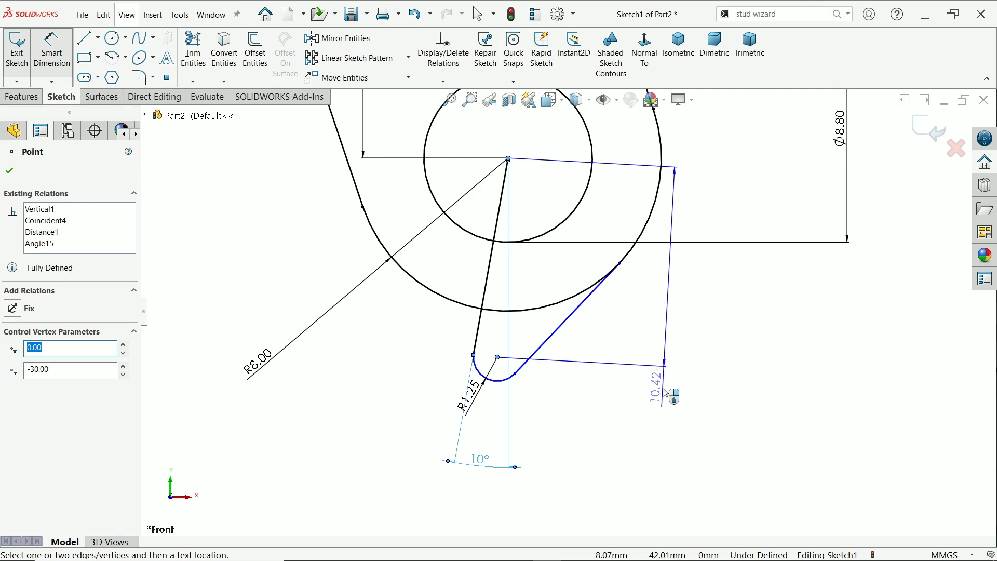
{"action": "left_click", "coordinate": [666, 393]}
{"action": "type", "text": "11.8"}
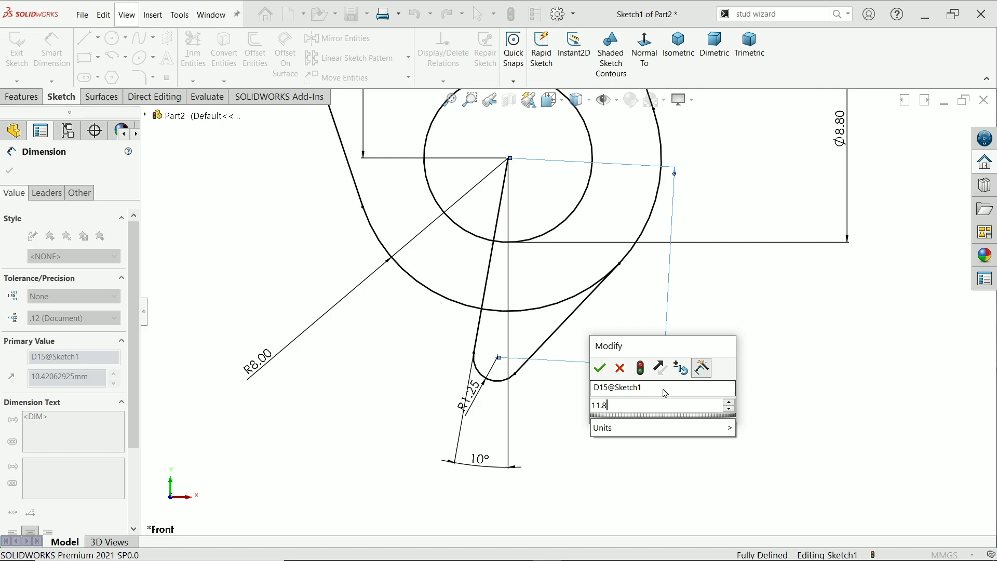
{"action": "key", "text": "Return"}
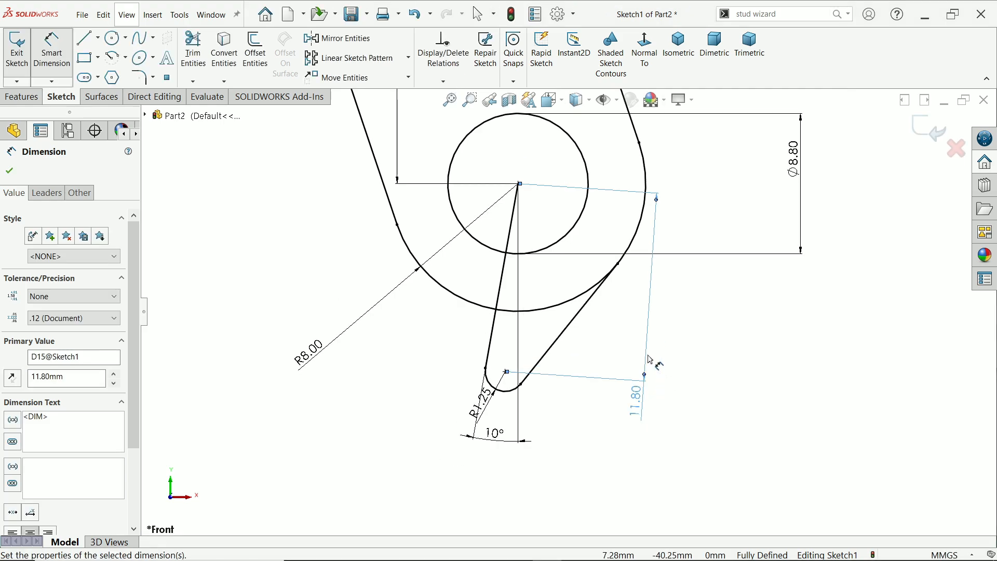
{"action": "left_click", "coordinate": [10, 171]}
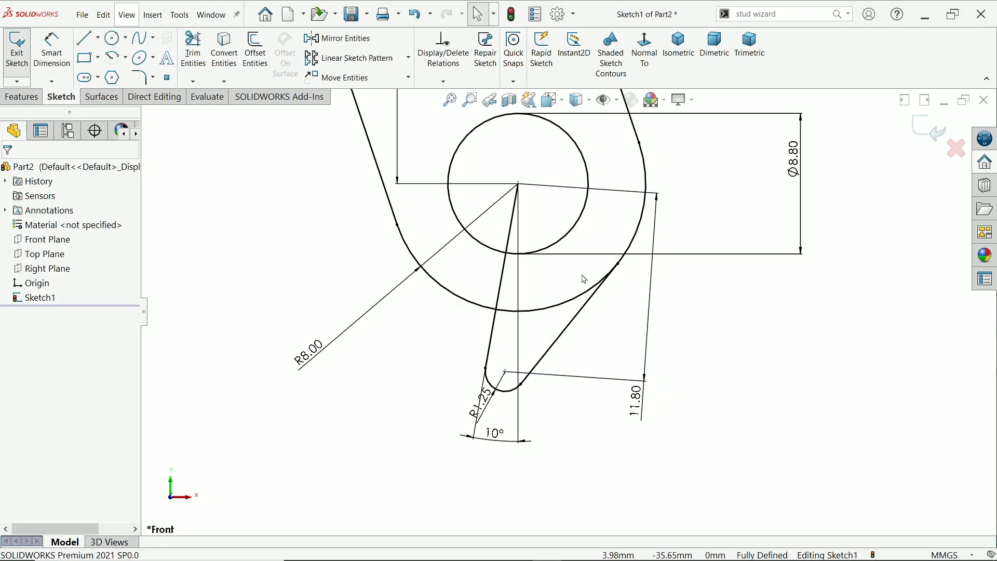
Start an Extruded Boss from the sketch, selecting the main plate region and the pointed tab region as contours
{"action": "scroll", "coordinate": [576, 296], "scroll_direction": "up", "scroll_amount": 4}
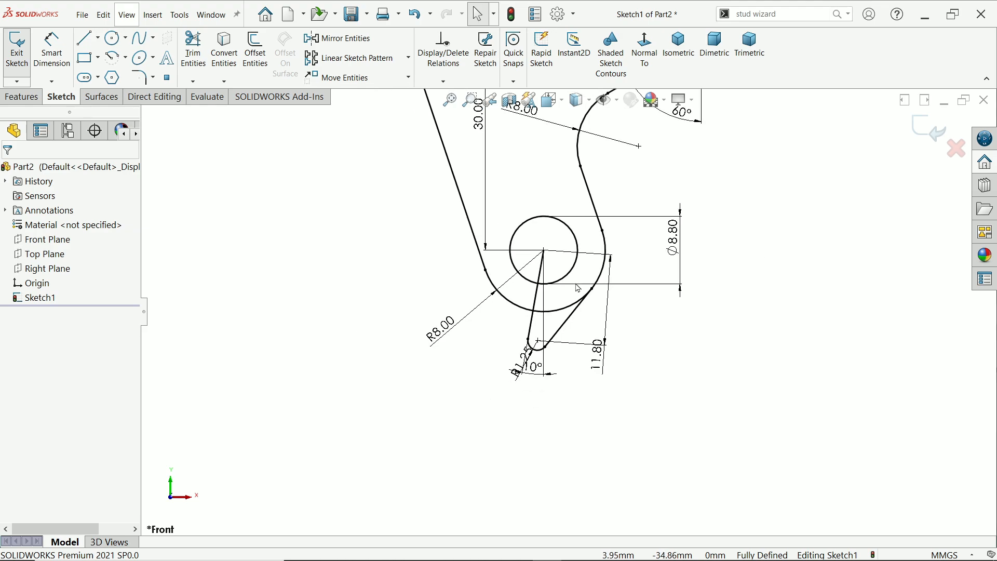
{"action": "scroll", "coordinate": [589, 280], "scroll_direction": "up", "scroll_amount": 3}
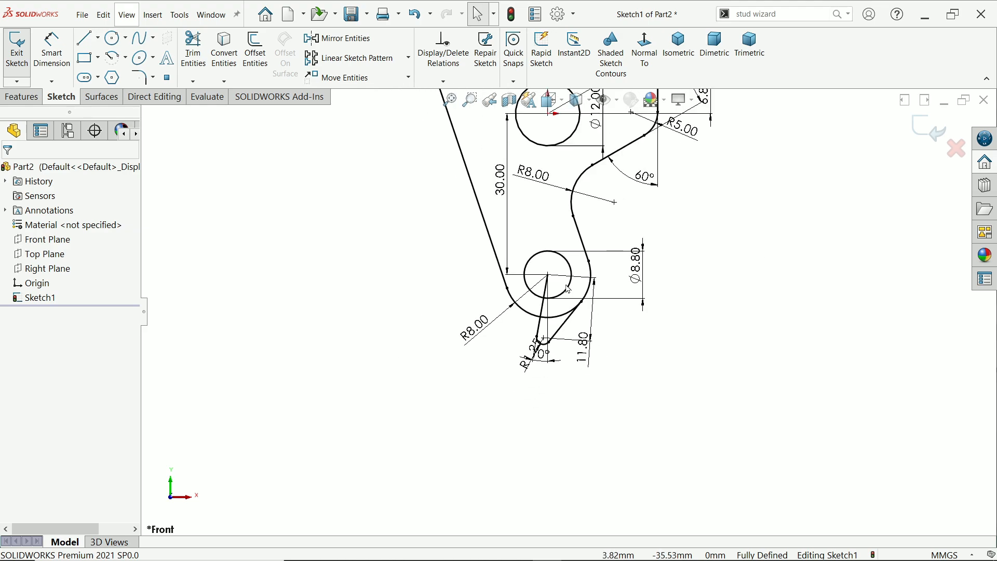
{"action": "scroll", "coordinate": [578, 284], "scroll_direction": "down", "scroll_amount": 1}
{"action": "scroll", "coordinate": [578, 284], "scroll_direction": "down", "scroll_amount": 2}
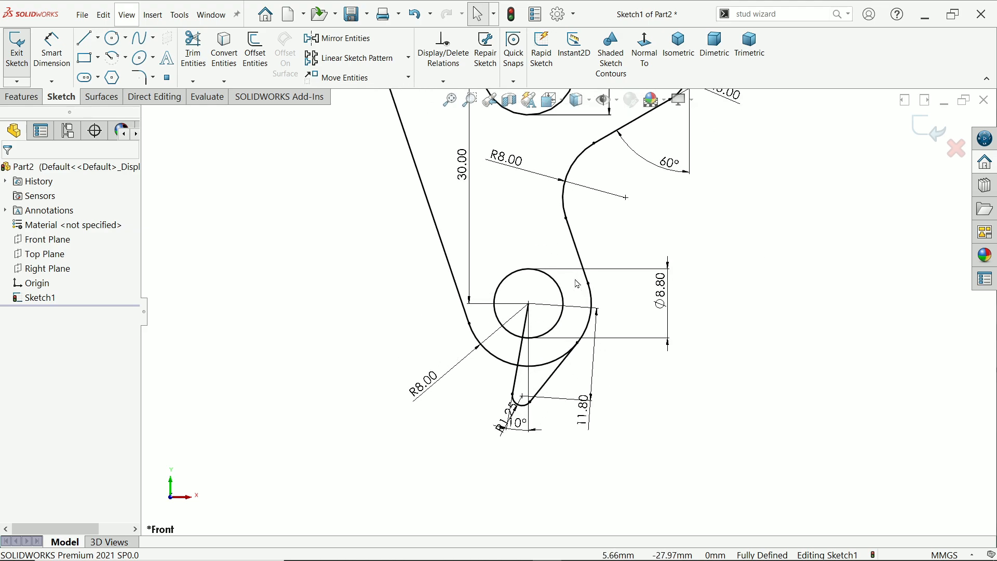
{"action": "scroll", "coordinate": [552, 329], "scroll_direction": "down", "scroll_amount": 2}
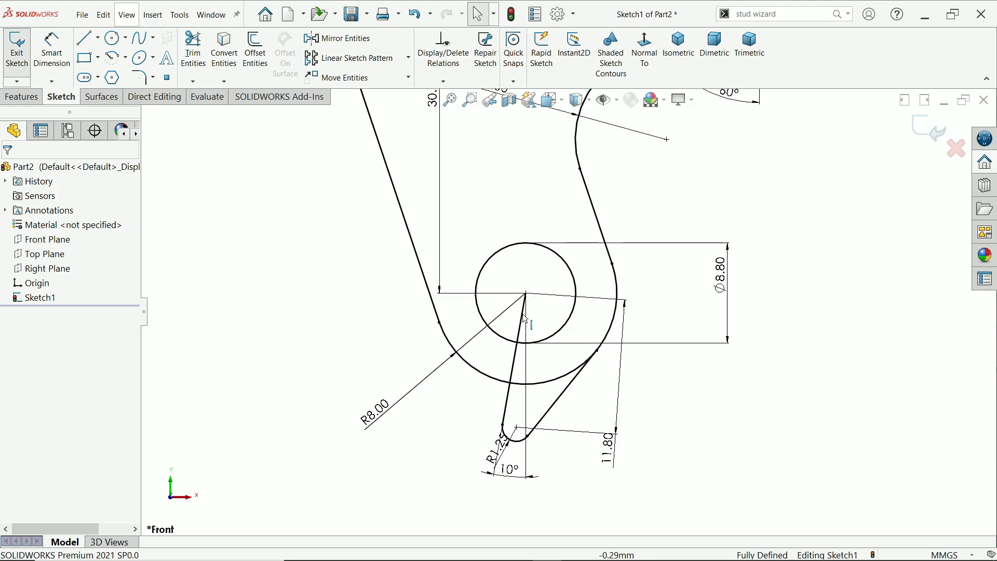
{"action": "left_click", "coordinate": [21, 97]}
{"action": "left_click", "coordinate": [23, 49]}
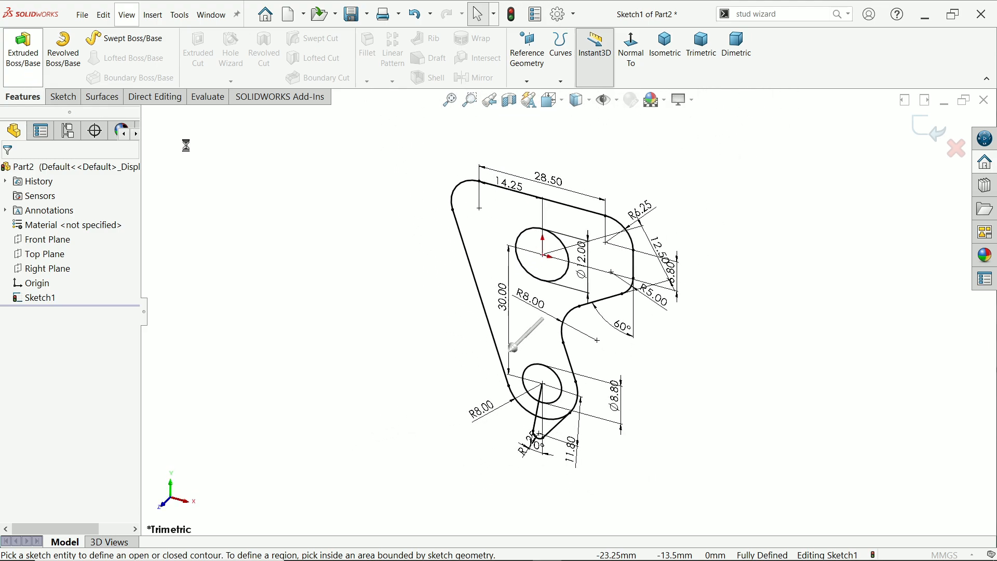
{"action": "scroll", "coordinate": [632, 424], "scroll_direction": "down", "scroll_amount": 2}
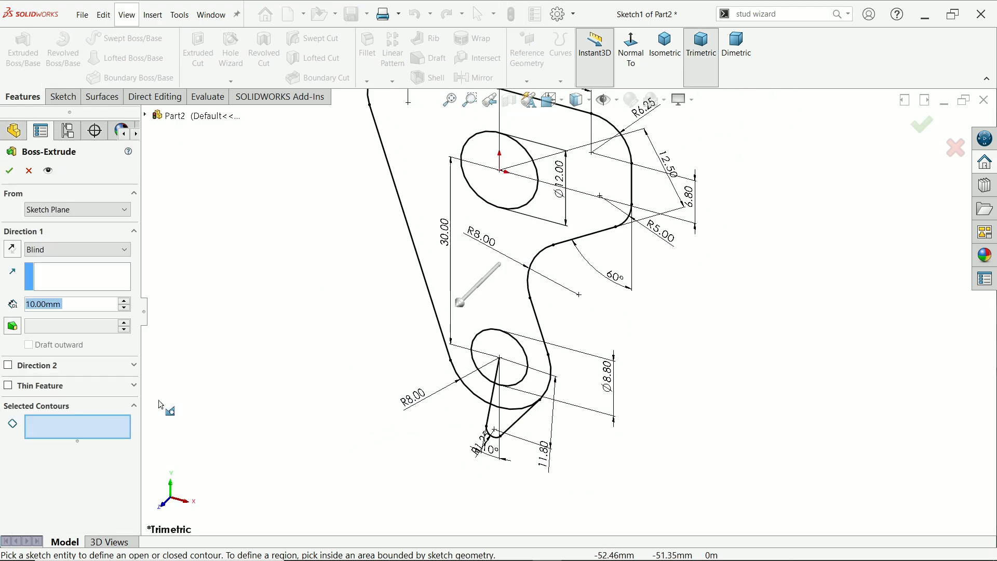
{"action": "left_click", "coordinate": [478, 256]}
{"action": "scroll", "coordinate": [666, 359], "scroll_direction": "down", "scroll_amount": 3}
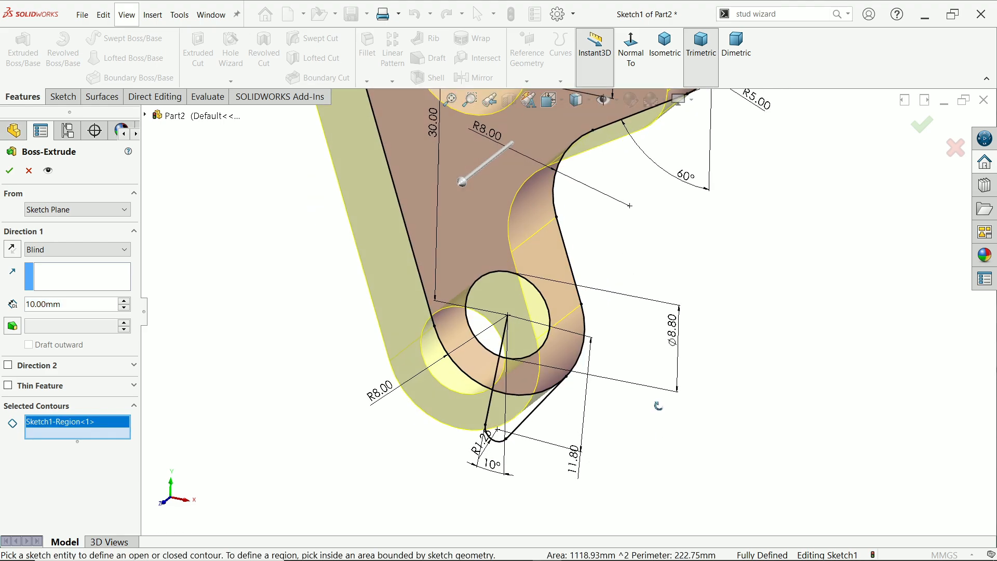
{"action": "left_click", "coordinate": [509, 441]}
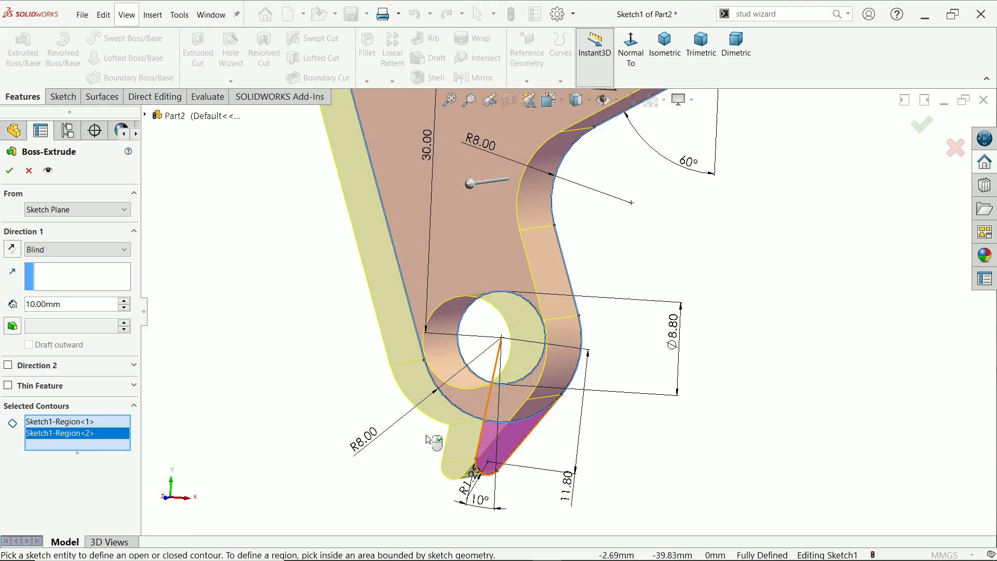
Extrude the selected regions from the sketch plane with a blind depth of 8 mm
{"action": "left_click", "coordinate": [57, 212]}
{"action": "left_click", "coordinate": [107, 219]}
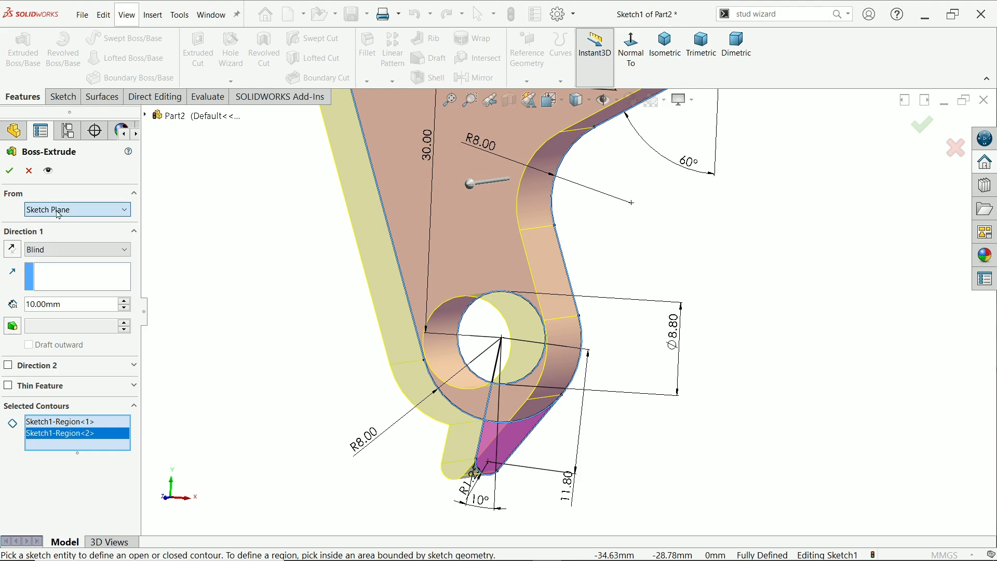
{"action": "left_click", "coordinate": [57, 256]}
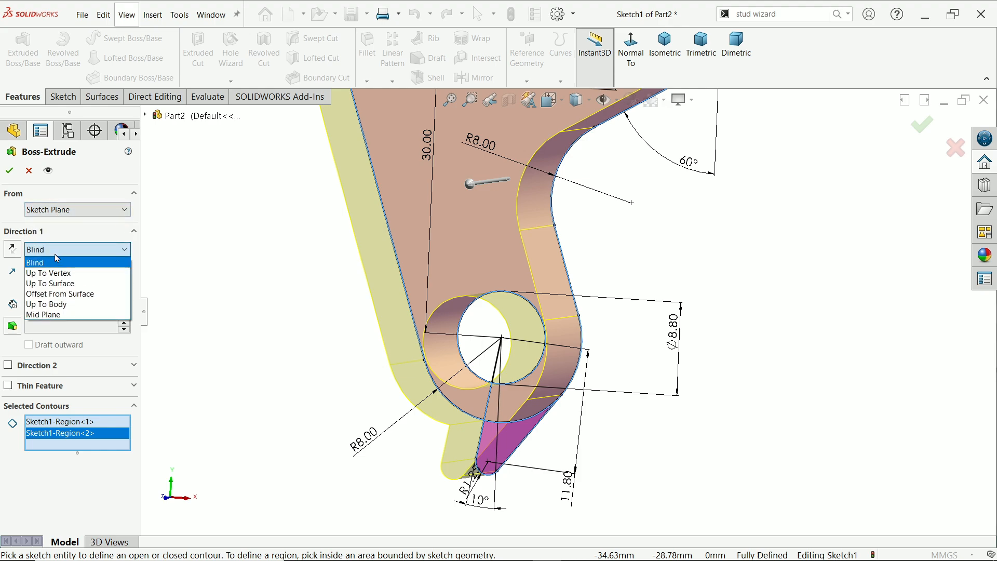
{"action": "left_click", "coordinate": [57, 256]}
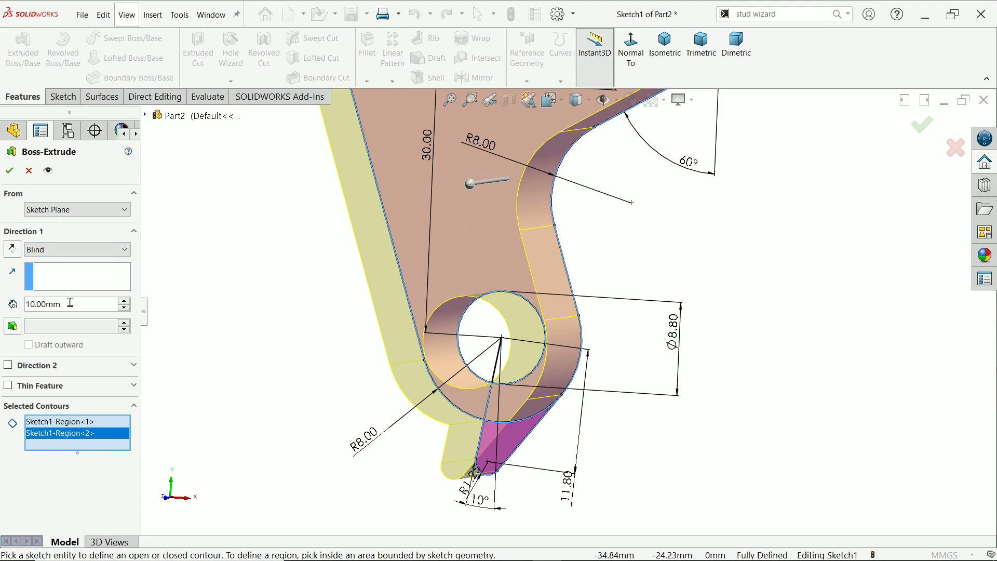
{"action": "type", "text": "8"}
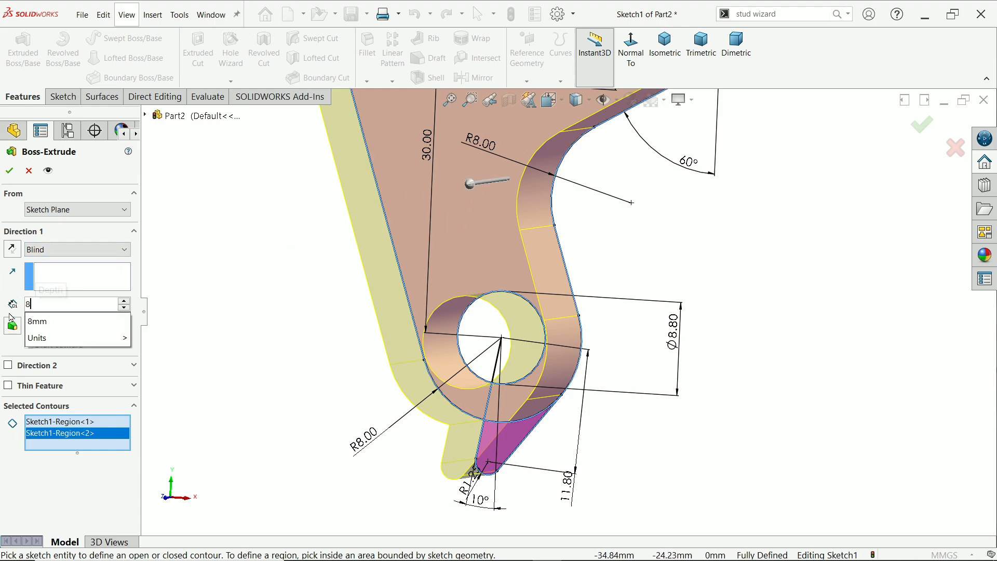
{"action": "key", "text": "Return"}
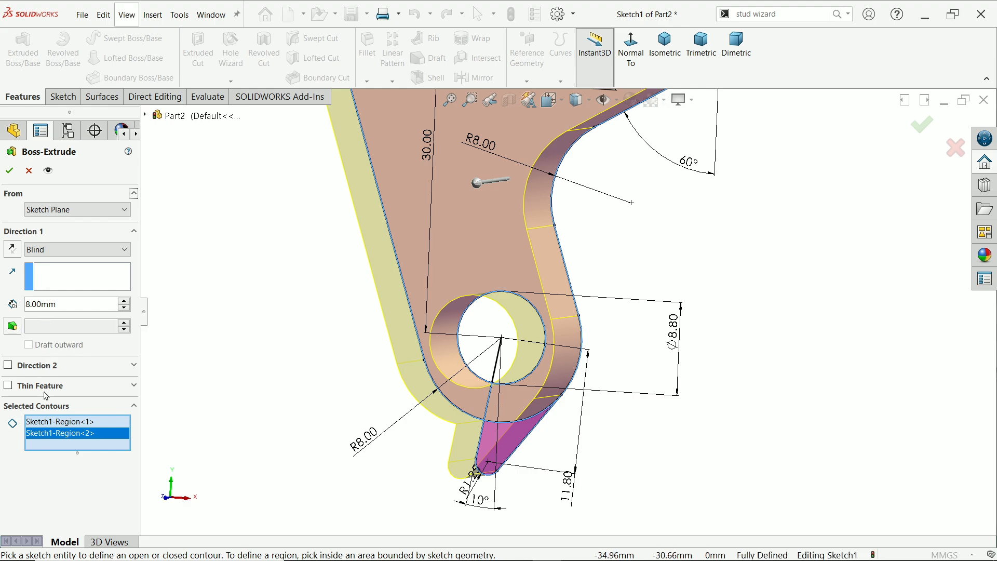
{"action": "key", "text": "f"}
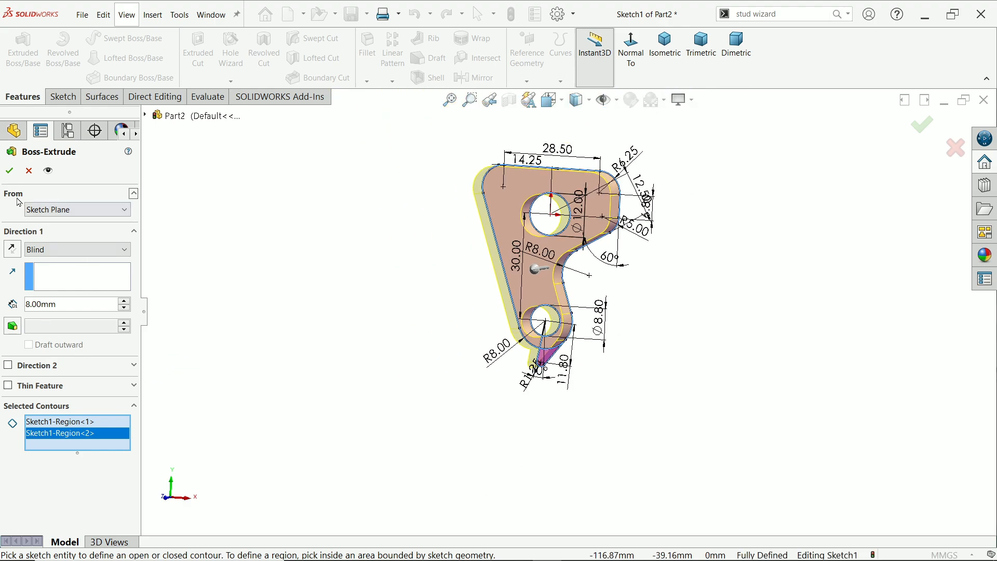
{"action": "left_click", "coordinate": [9, 171]}
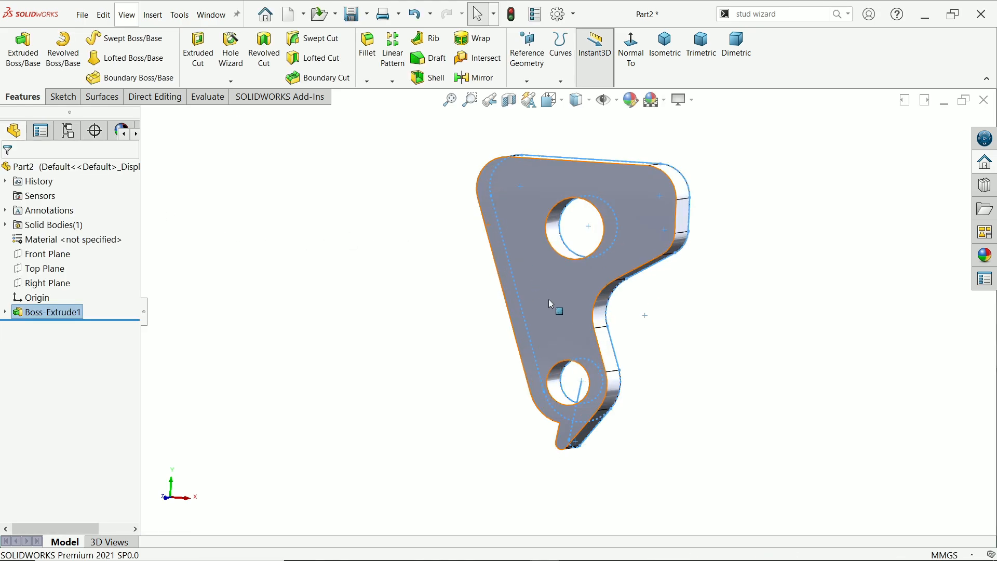
Start a sketch on the plate's front face and draw an origin-centred arc, radius about 14 mm, from the concave edge to a point inside the slanted edge
{"action": "left_click", "coordinate": [552, 278]}
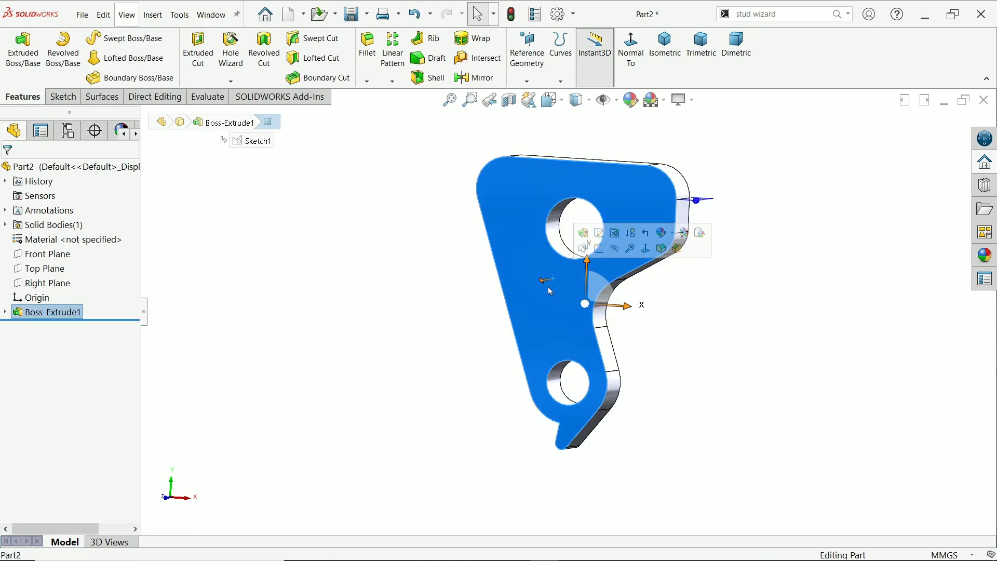
{"action": "left_click", "coordinate": [600, 250]}
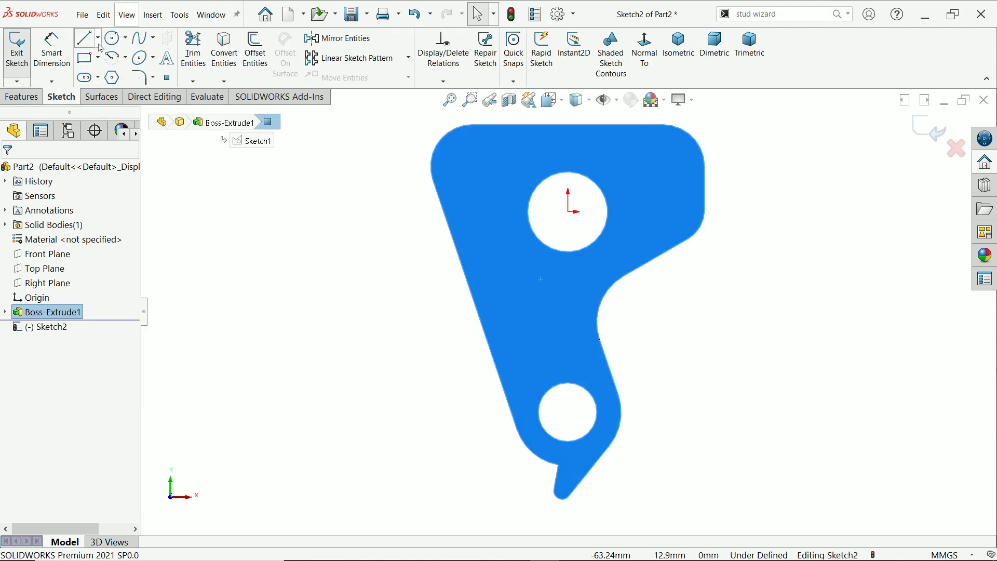
{"action": "left_click", "coordinate": [125, 58]}
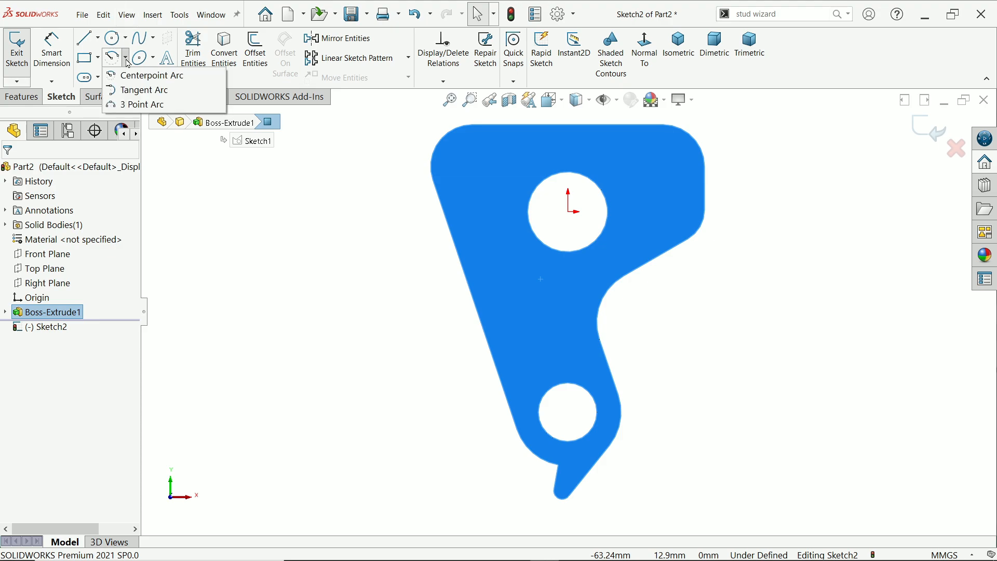
{"action": "left_click", "coordinate": [148, 75]}
{"action": "scroll", "coordinate": [572, 280], "scroll_direction": "down", "scroll_amount": 3}
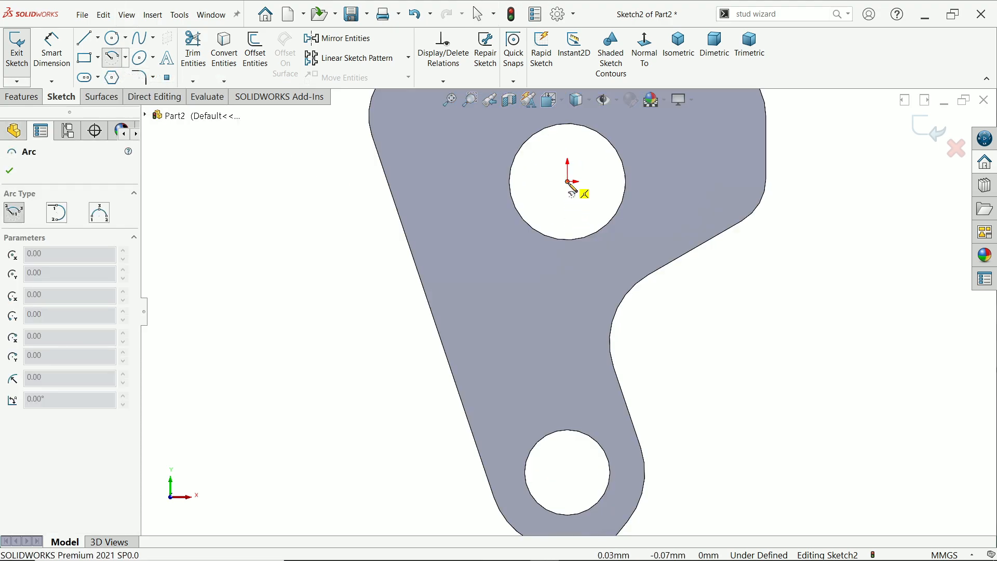
{"action": "left_click", "coordinate": [568, 182]}
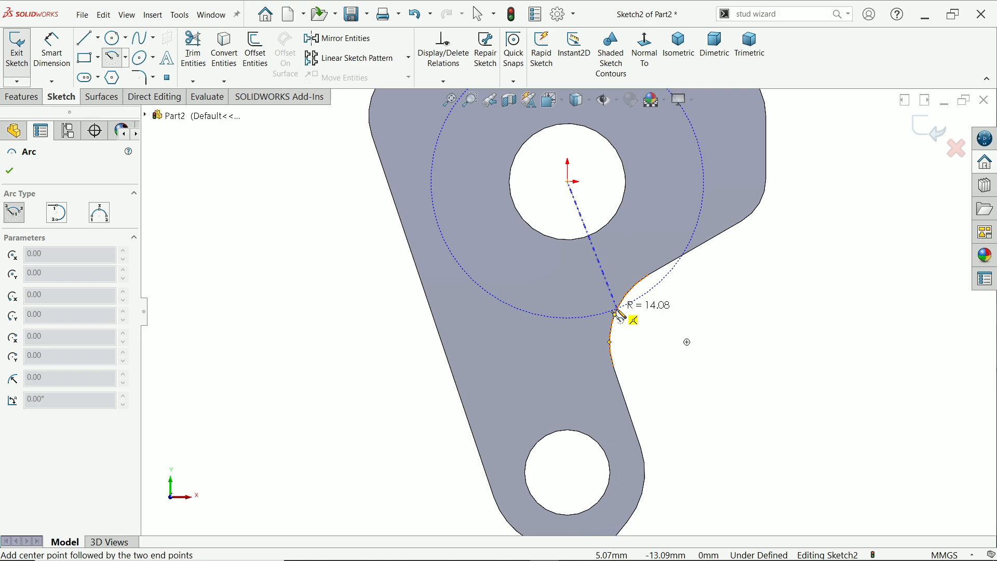
{"action": "left_click", "coordinate": [618, 313]}
{"action": "left_click", "coordinate": [471, 279]}
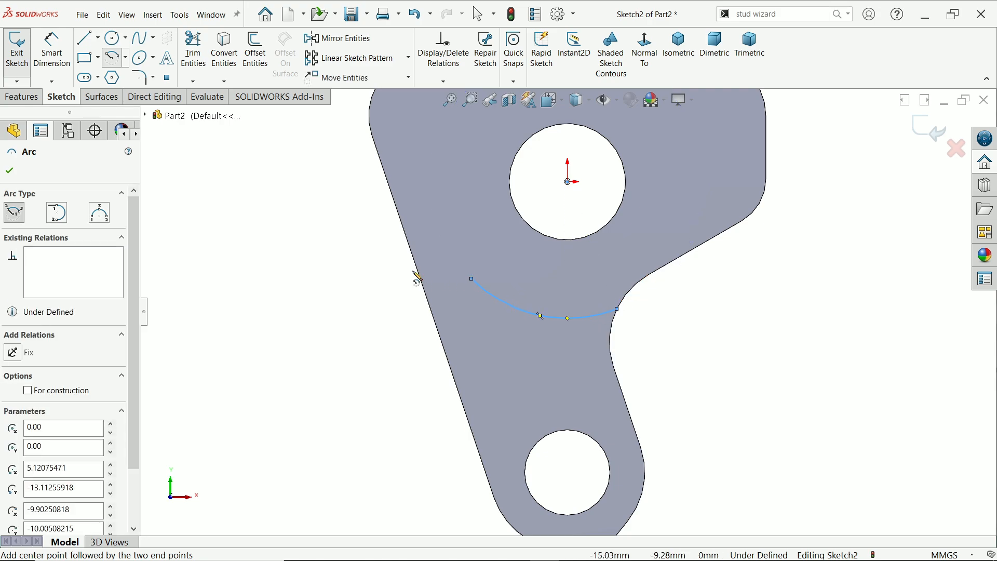
{"action": "key", "text": "Escape"}
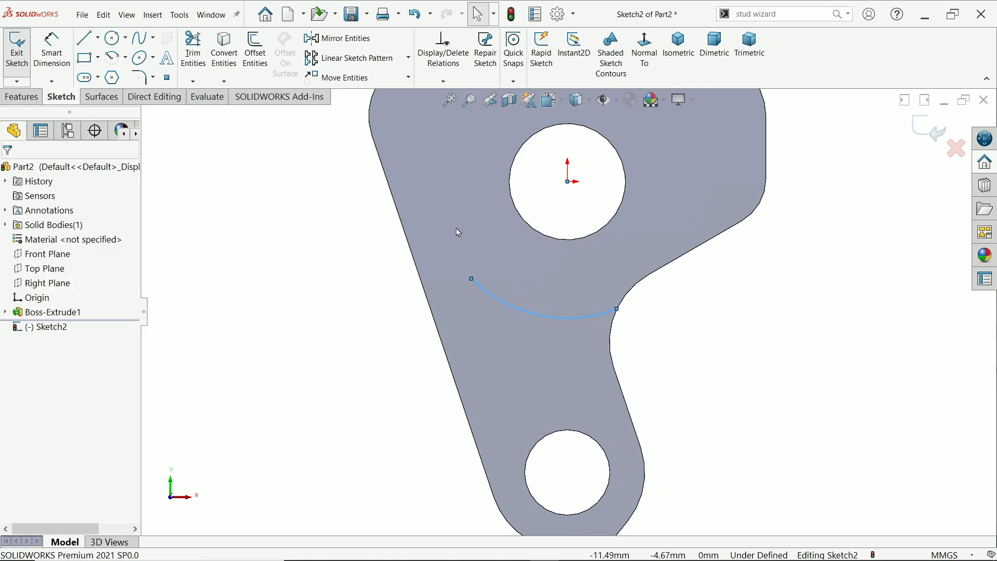
Draw a line tangent to the arc from its inner endpoint up to the plate's long slanted edge
{"action": "left_click", "coordinate": [85, 37]}
{"action": "left_click", "coordinate": [472, 279]}
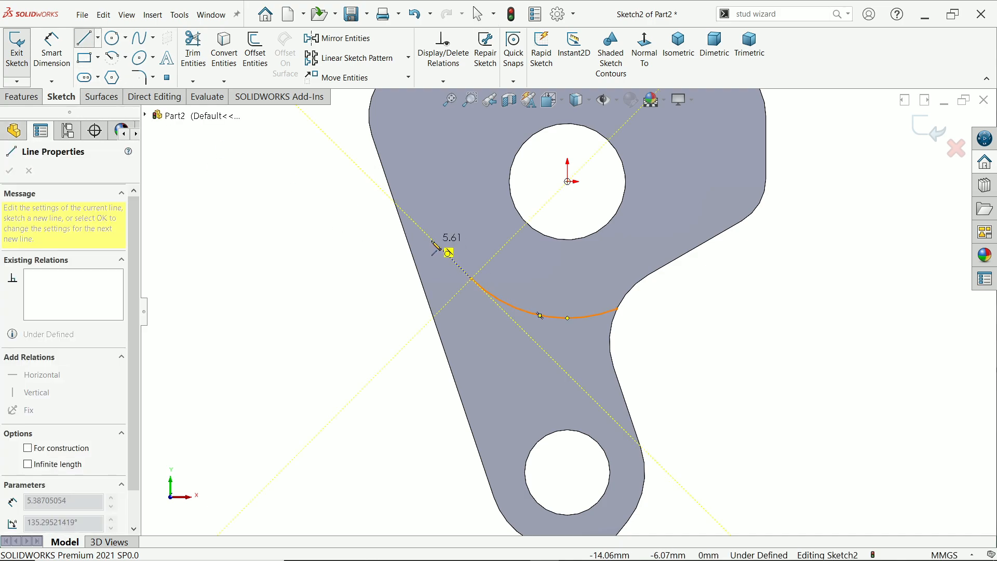
{"action": "left_click", "coordinate": [396, 205]}
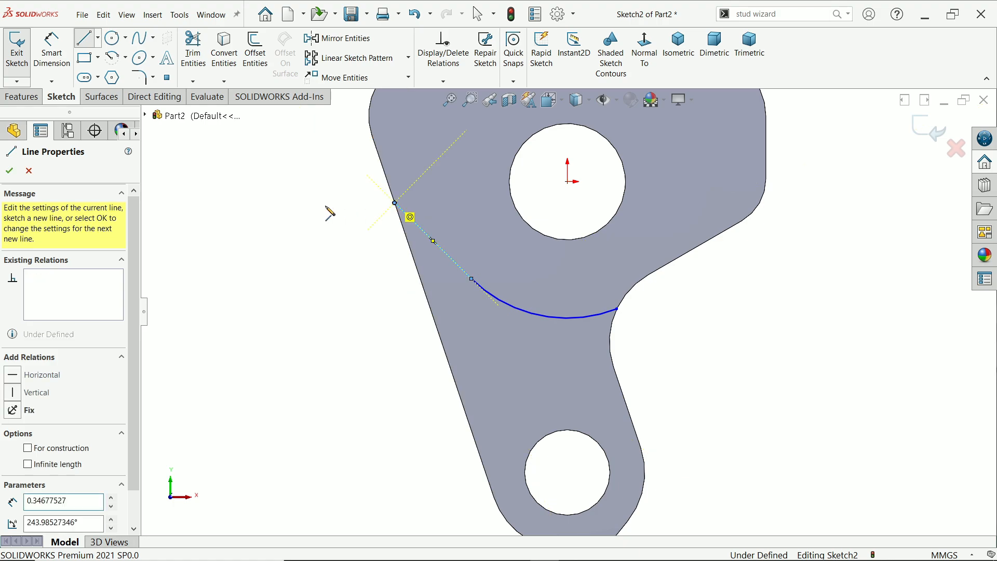
{"action": "right_click", "coordinate": [310, 165]}
{"action": "left_click", "coordinate": [336, 215]}
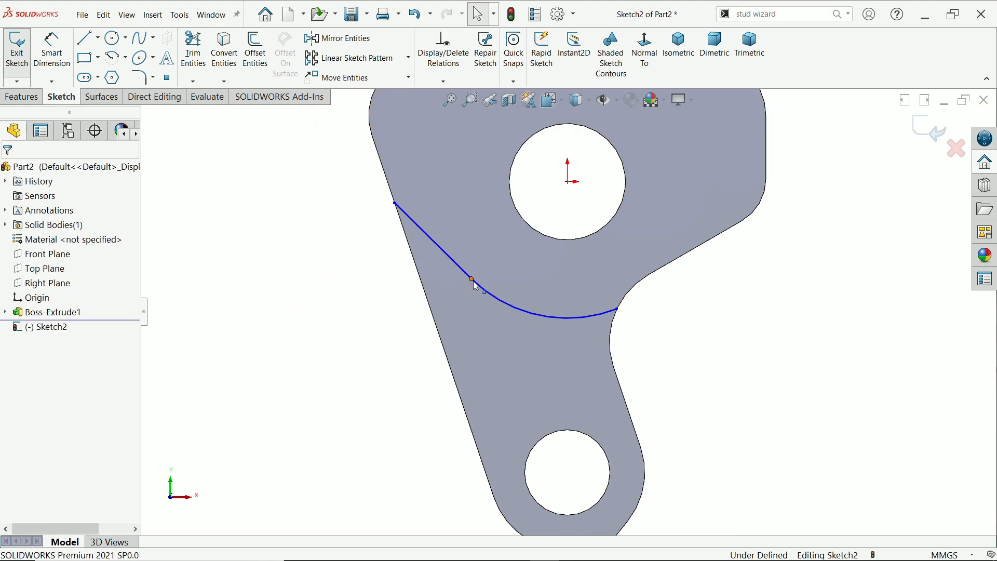
{"action": "left_click", "coordinate": [472, 279]}
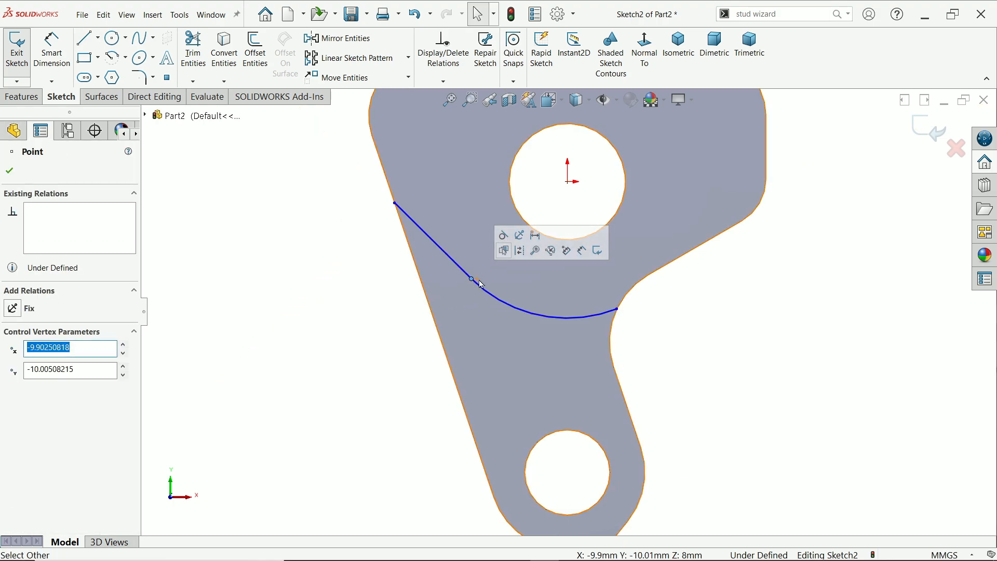
{"action": "key", "text": "Escape"}
Dimension the arc's radius as 13 mm
{"action": "left_click", "coordinate": [73, 61]}
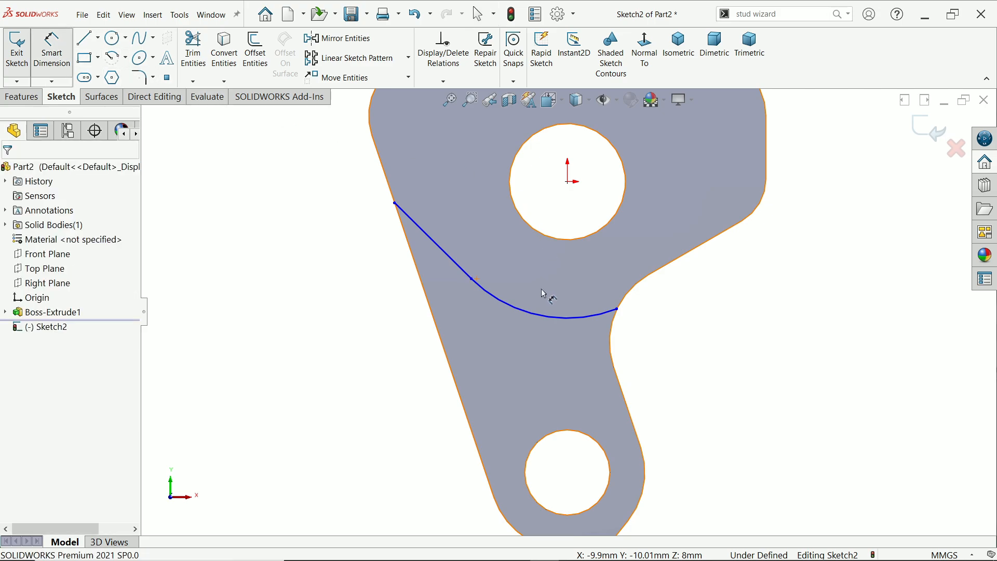
{"action": "left_click", "coordinate": [535, 314]}
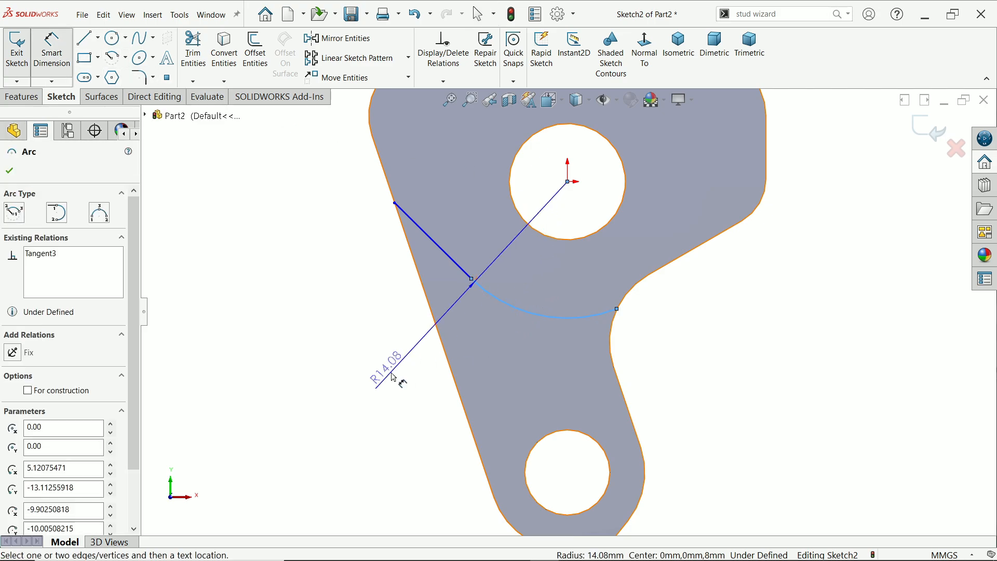
{"action": "left_click", "coordinate": [394, 378]}
{"action": "type", "text": "13"}
{"action": "key", "text": "Return"}
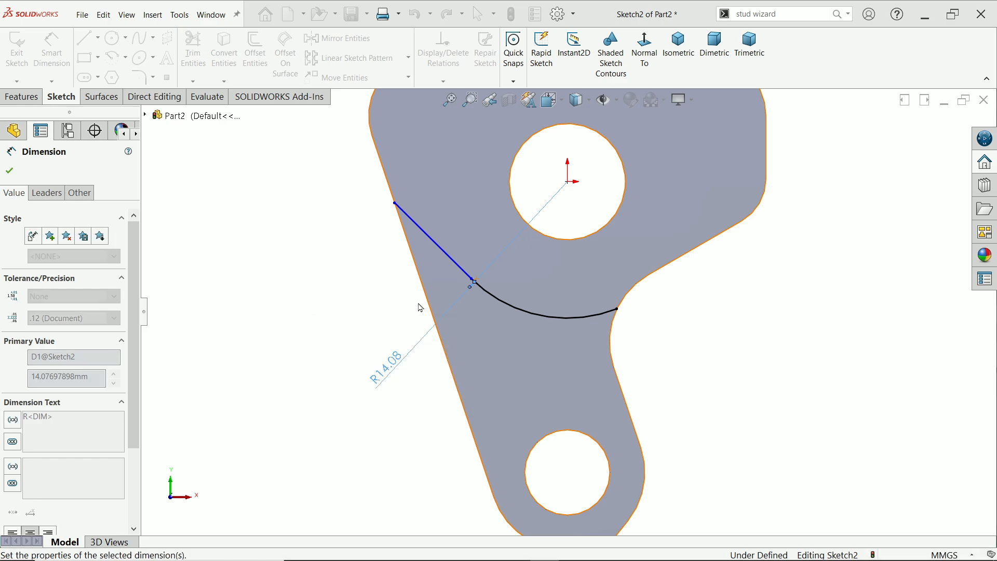
Dimension the angle between the sketched line and the plate's long slanted edge as 22.5 degrees
{"action": "left_click", "coordinate": [422, 285]}
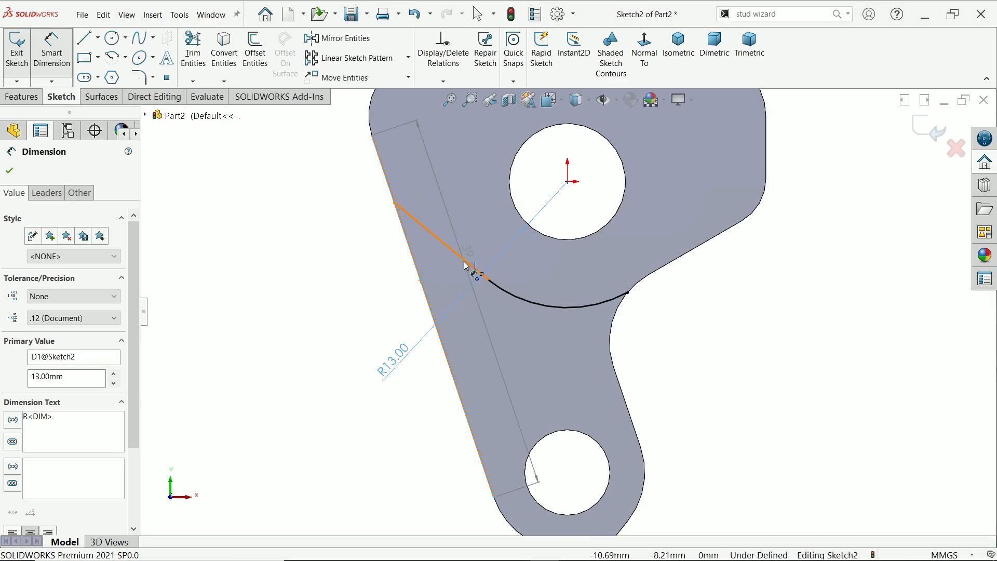
{"action": "left_click", "coordinate": [466, 266]}
{"action": "left_click", "coordinate": [440, 280]}
{"action": "type", "text": "22.5"}
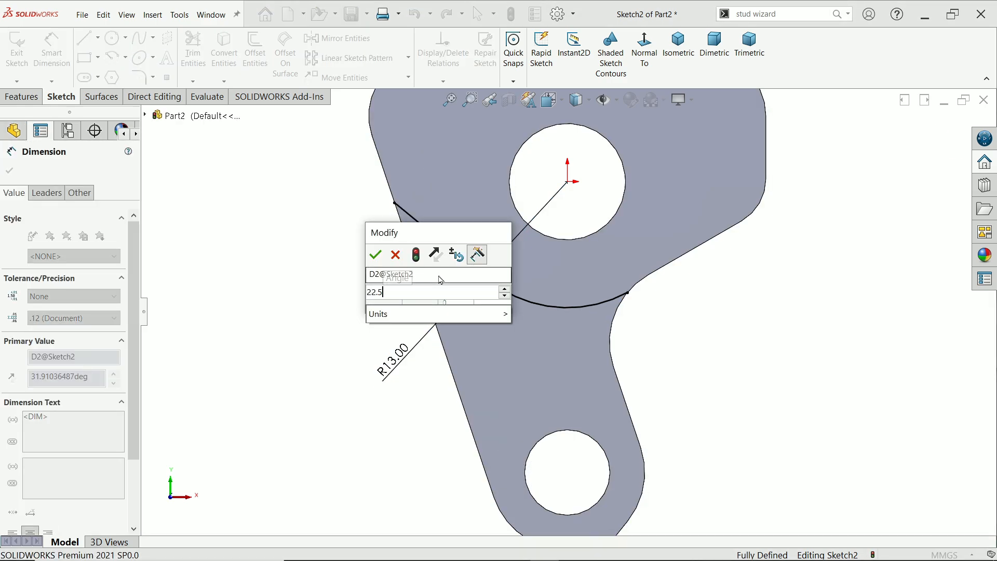
{"action": "key", "text": "Return"}
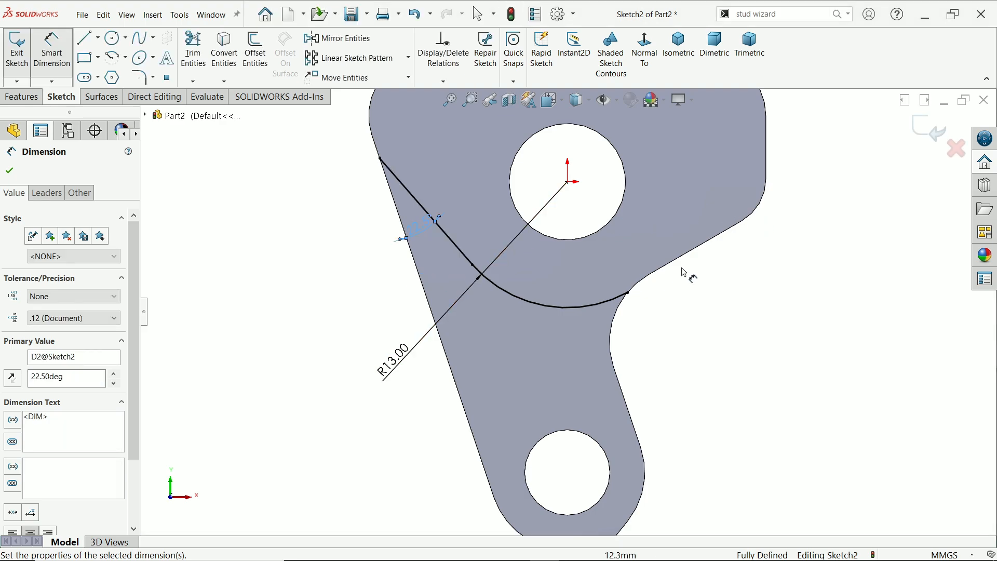
Start an Extruded Cut from the arc-and-line sketch, flipping the side to cut to the upper region around the large hole
{"action": "key", "text": "z"}
{"action": "left_click", "coordinate": [679, 52]}
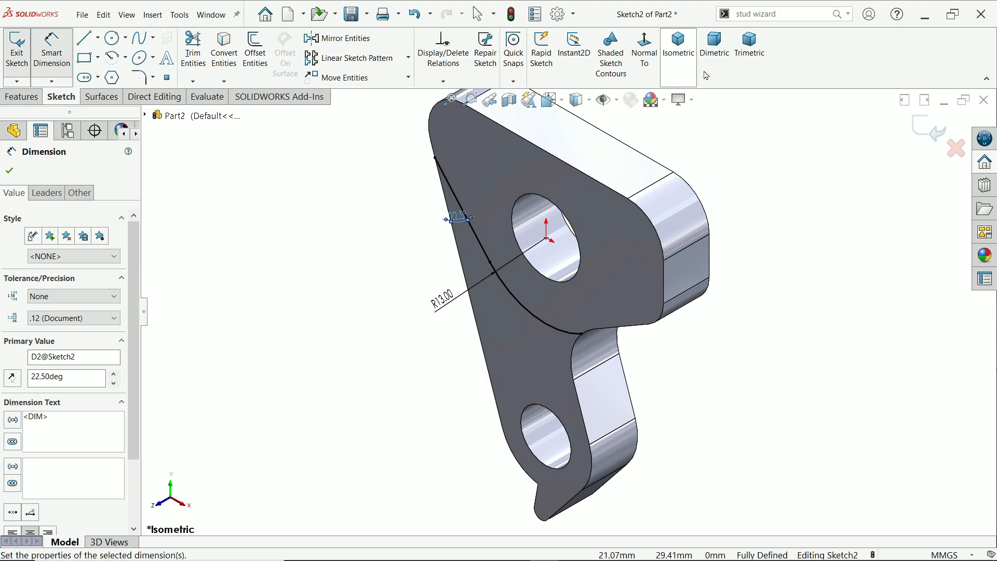
{"action": "left_click", "coordinate": [714, 47]}
{"action": "scroll", "coordinate": [667, 158], "scroll_direction": "down", "scroll_amount": 3}
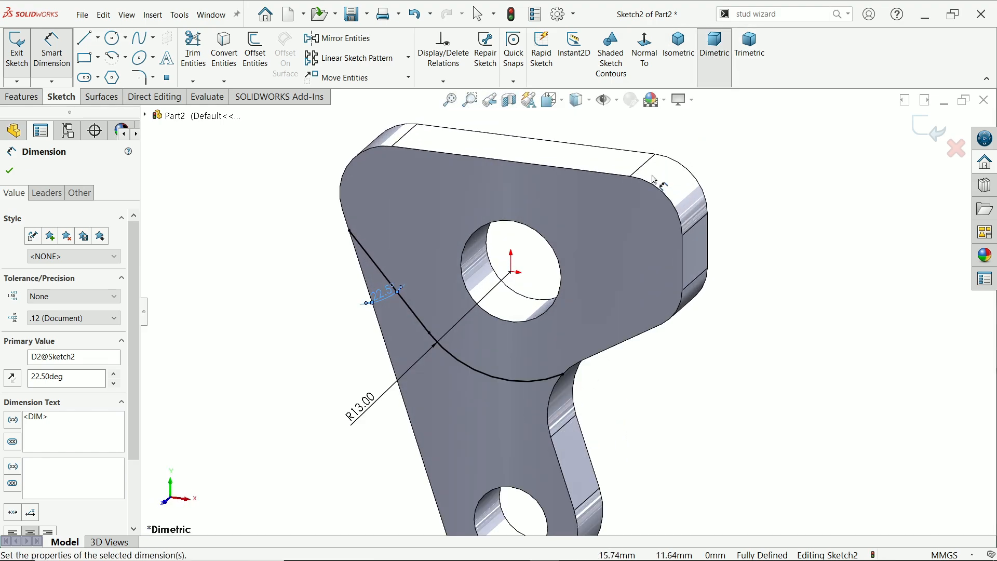
{"action": "left_click", "coordinate": [20, 97]}
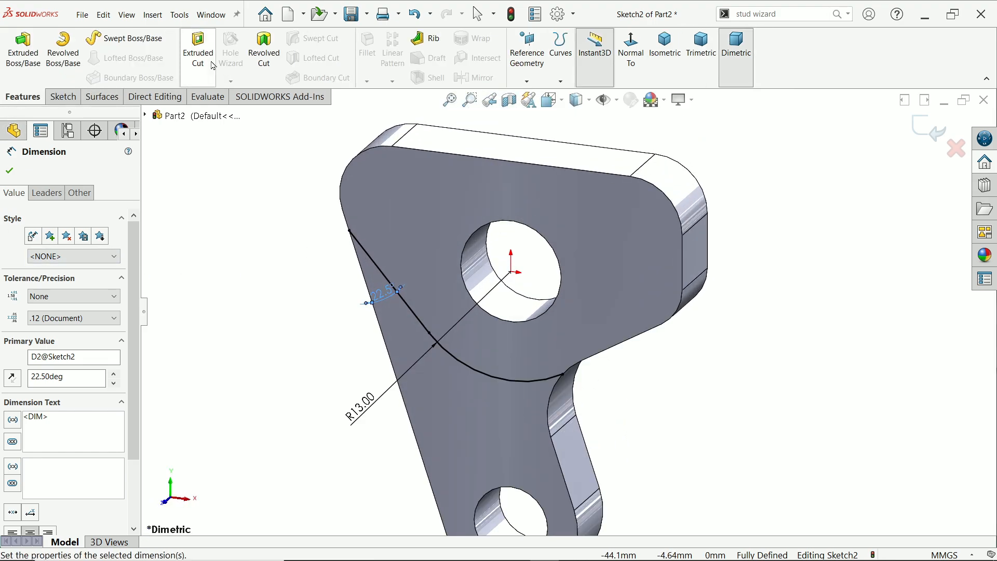
{"action": "left_click", "coordinate": [200, 66]}
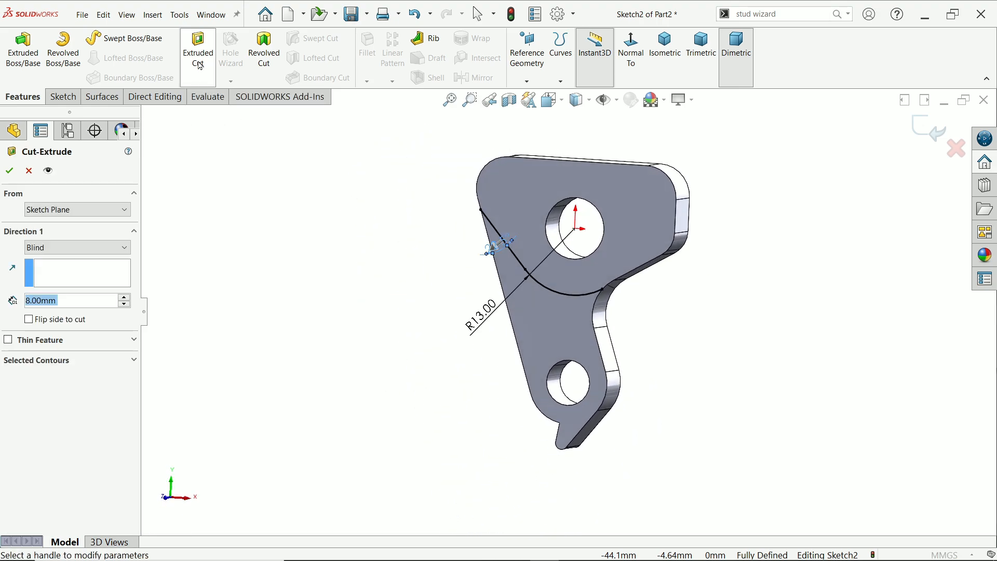
{"action": "scroll", "coordinate": [360, 287], "scroll_direction": "down", "scroll_amount": 3}
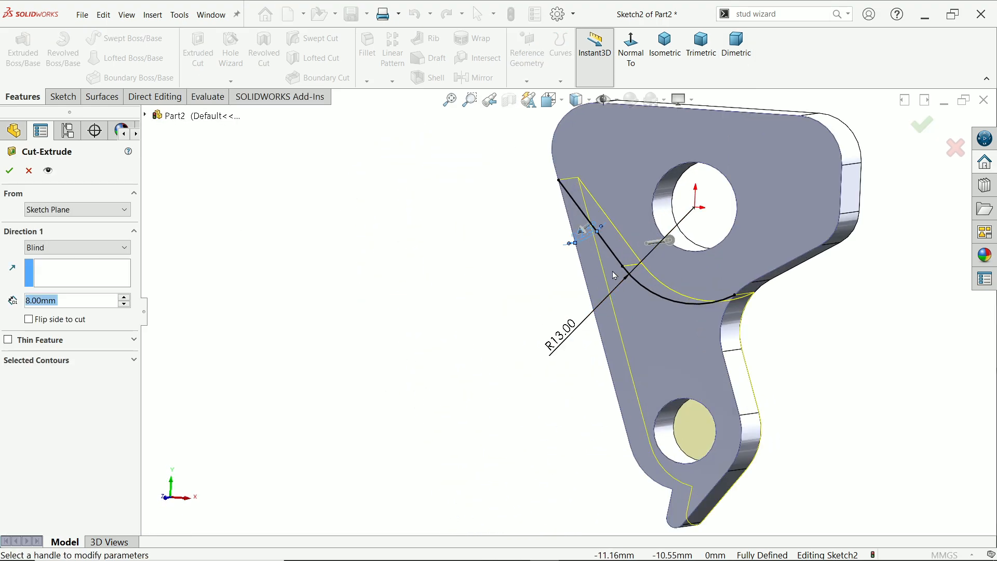
{"action": "left_click", "coordinate": [586, 238]}
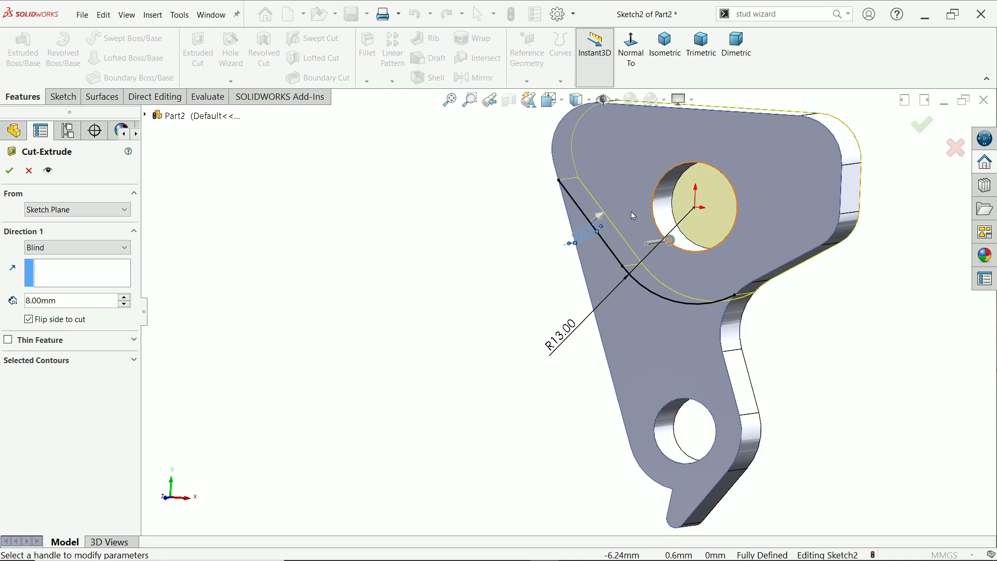
{"action": "left_click", "coordinate": [31, 320]}
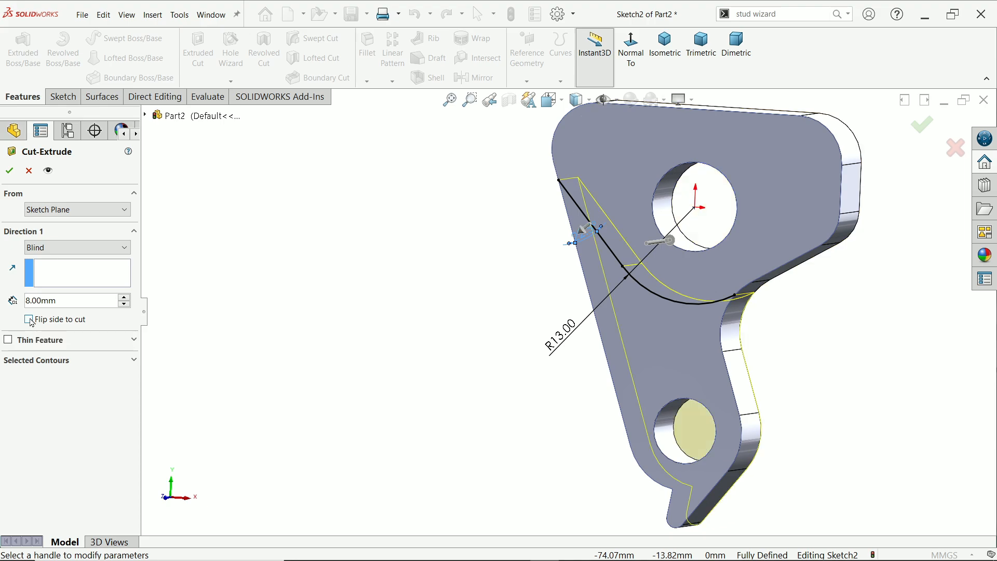
{"action": "left_click", "coordinate": [29, 320]}
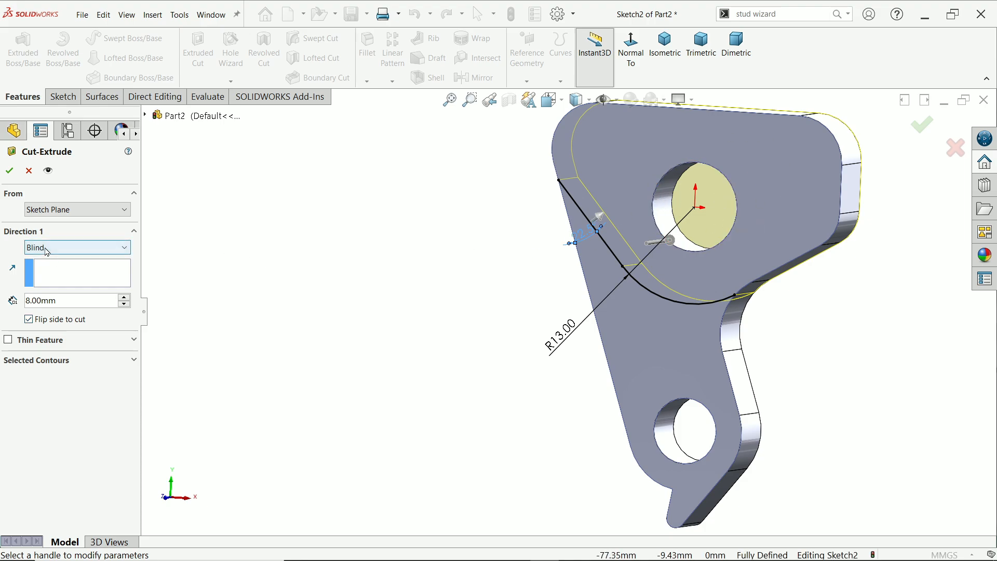
Set the blind cut depth to 3 mm and complete the cut
{"action": "left_click_drag", "start_coordinate": [61, 300], "coordinate": [4, 295]}
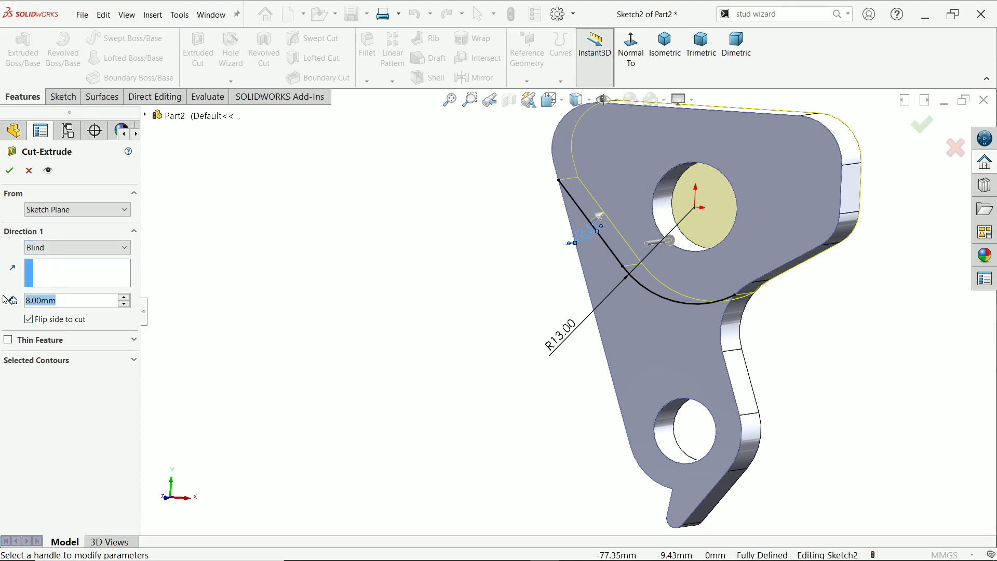
{"action": "type", "text": "3"}
{"action": "key", "text": "Return"}
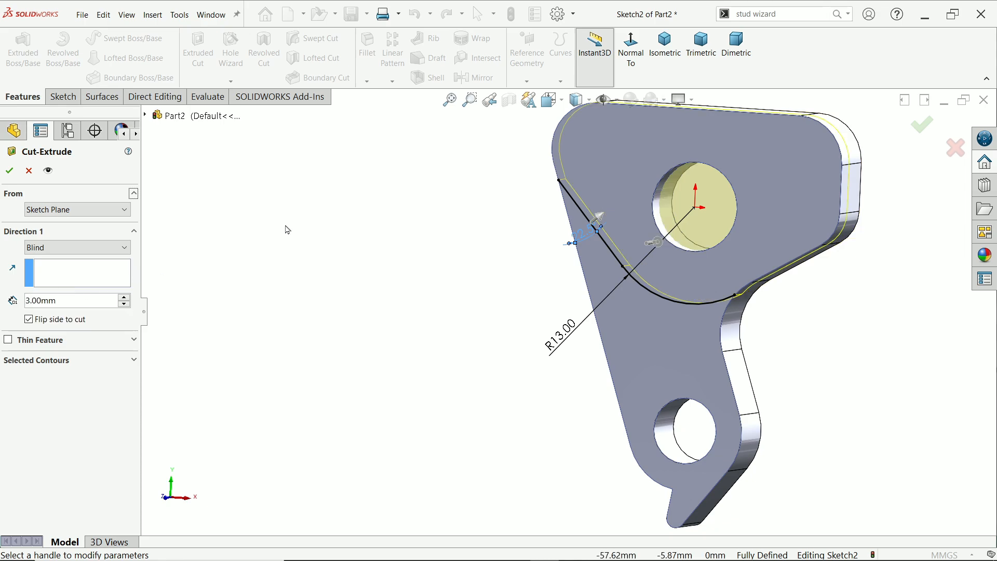
{"action": "middle_click_drag", "start_coordinate": [288, 229], "coordinate": [744, 348]}
{"action": "scroll", "coordinate": [738, 263], "scroll_direction": "down", "scroll_amount": 1}
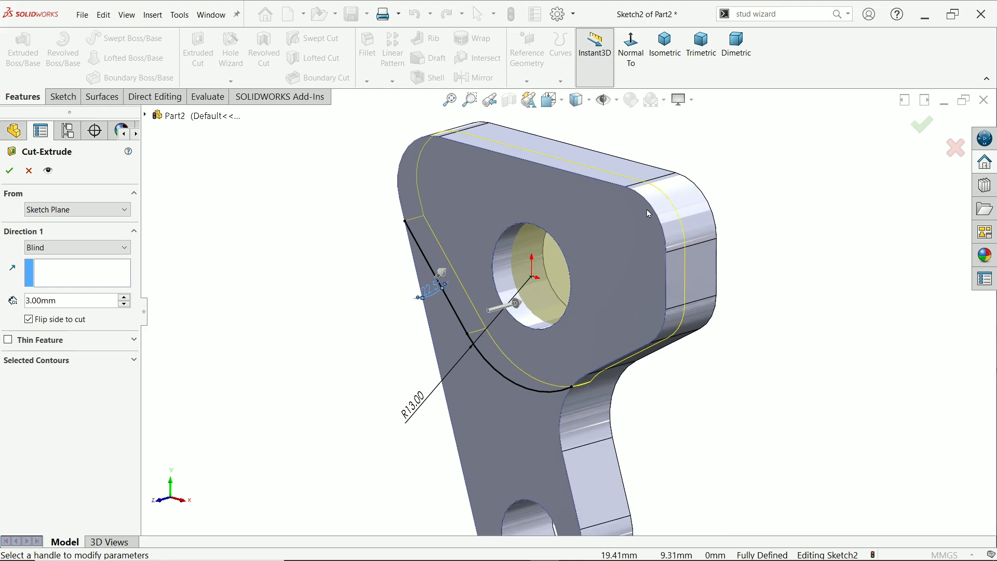
{"action": "left_click", "coordinate": [9, 173]}
{"action": "mouse_move", "coordinate": [318, 304]}
{"action": "middle_mouse_down"}
{"action": "mouse_move", "coordinate": [325, 211]}
{"action": "mouse_move", "coordinate": [360, 296]}
{"action": "mouse_move", "coordinate": [322, 305]}
{"action": "middle_mouse_up"}
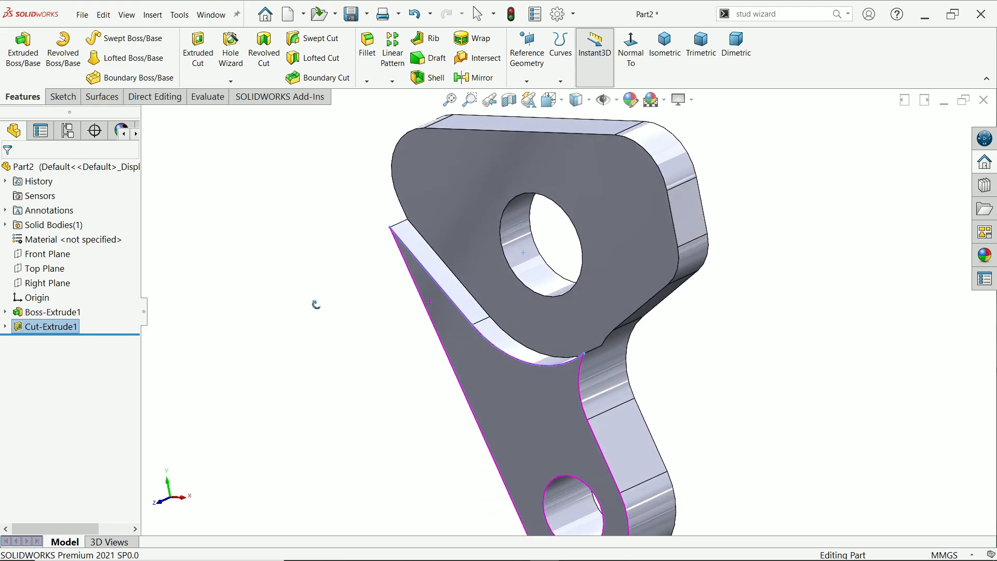
{"action": "left_click", "coordinate": [665, 46]}
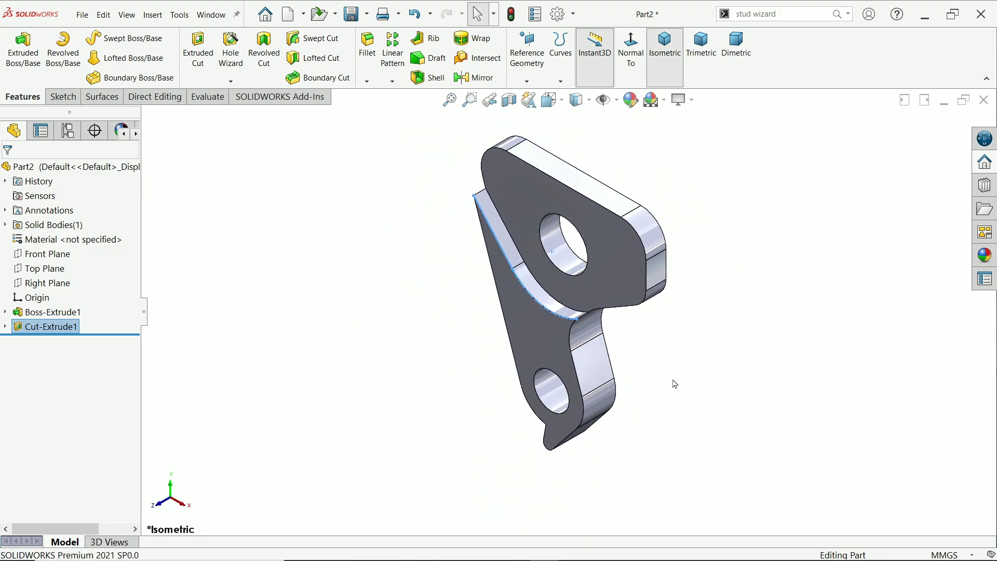
Switch to the Solidworks Model Mania 2021.PNG drawing and examine the back view's recess dimensions and the side view's depths
{"action": "key", "text": "alt+Tab"}
{"action": "left_click_drag", "start_coordinate": [524, 359], "coordinate": [414, 348]}
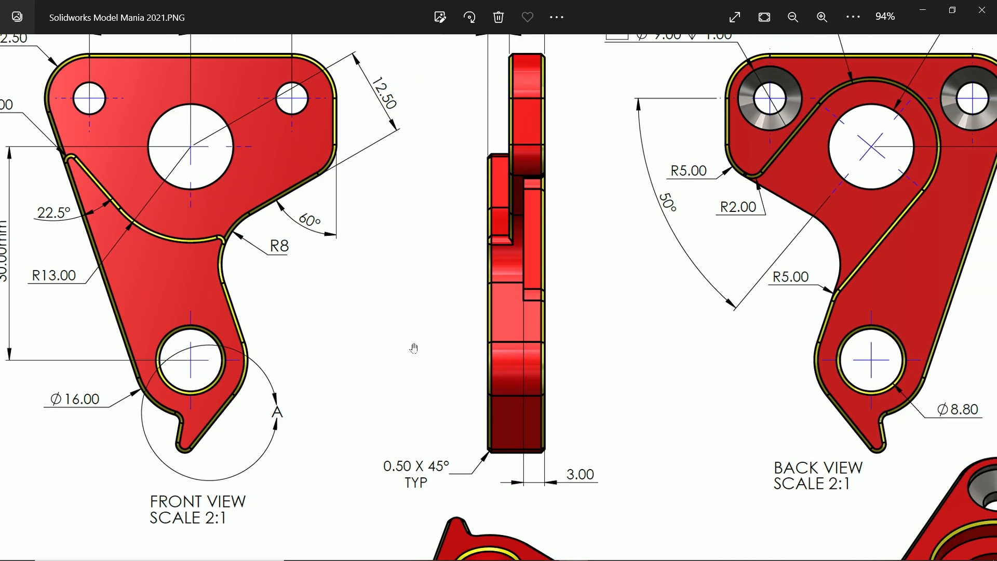
{"action": "left_click_drag", "start_coordinate": [735, 372], "coordinate": [541, 359]}
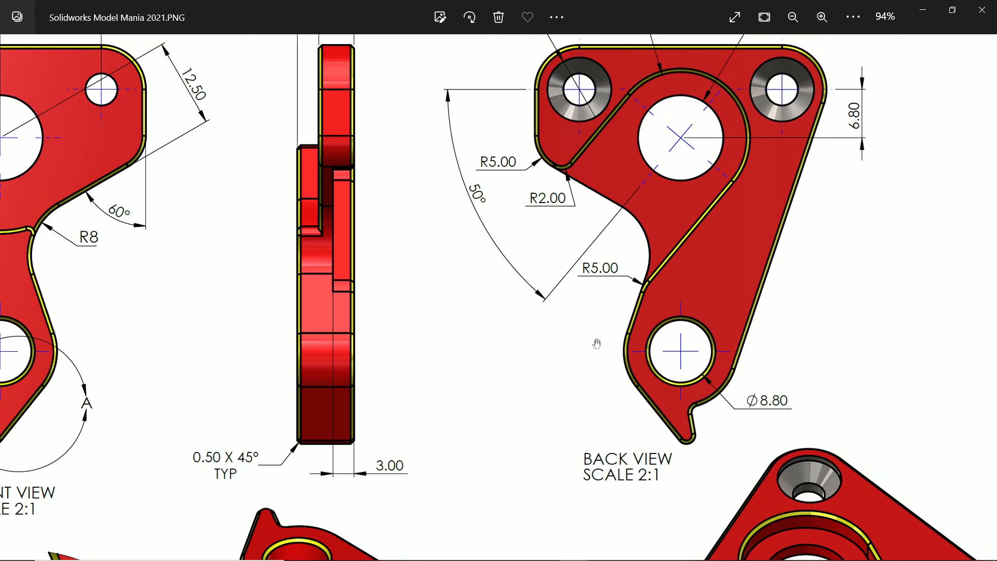
{"action": "left_click_drag", "start_coordinate": [596, 343], "coordinate": [561, 393]}
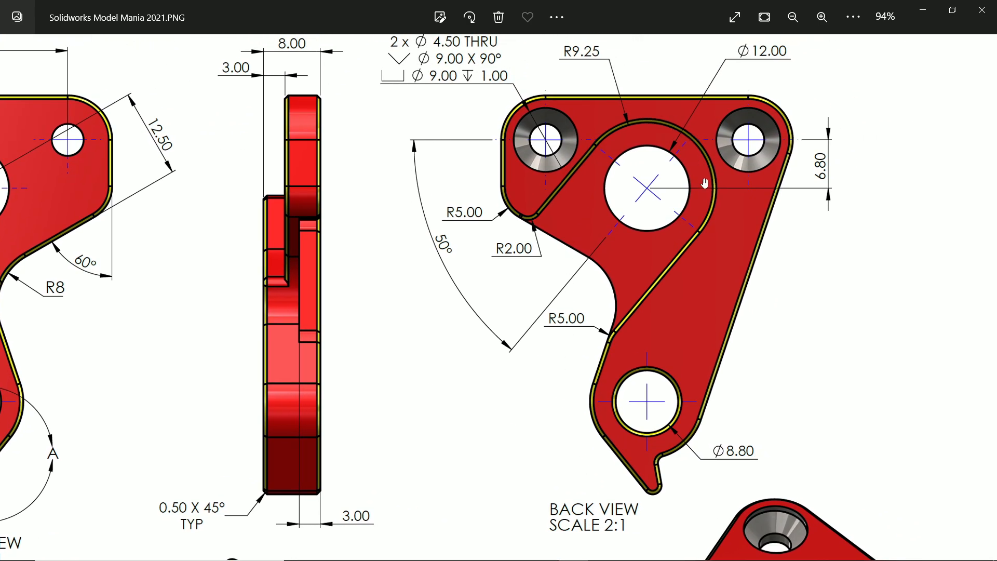
{"action": "mouse_move", "coordinate": [649, 266]}
{"action": "left_mouse_down"}
{"action": "mouse_move", "coordinate": [631, 322]}
{"action": "mouse_move", "coordinate": [623, 194]}
{"action": "left_mouse_up"}
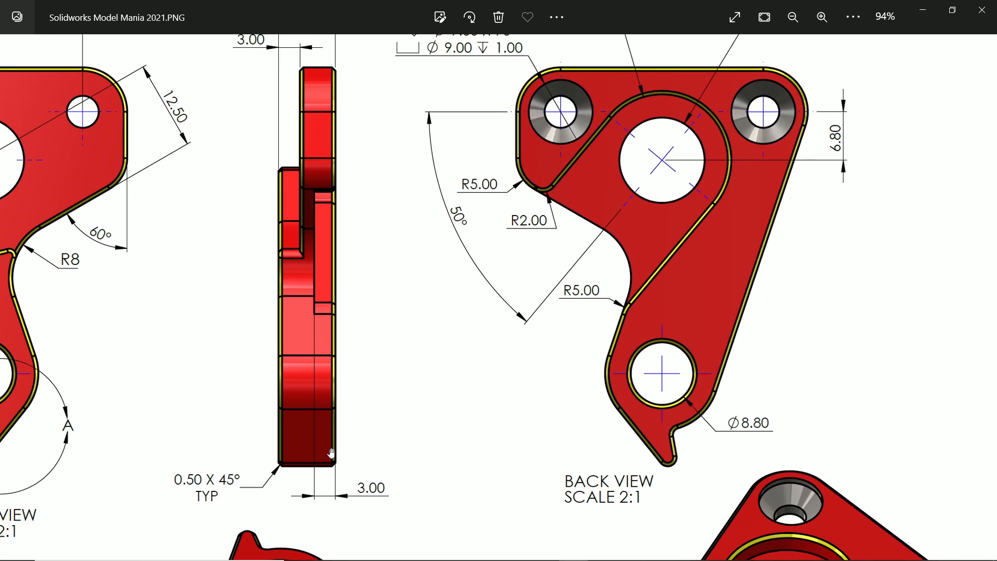
{"action": "left_click_drag", "start_coordinate": [680, 141], "coordinate": [641, 317]}
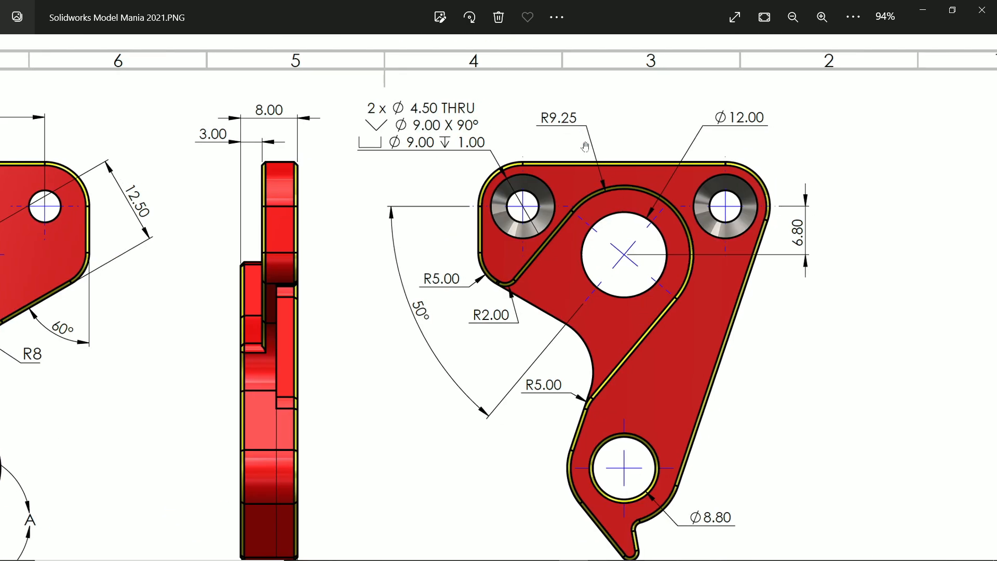
{"action": "left_click_drag", "start_coordinate": [576, 260], "coordinate": [593, 198]}
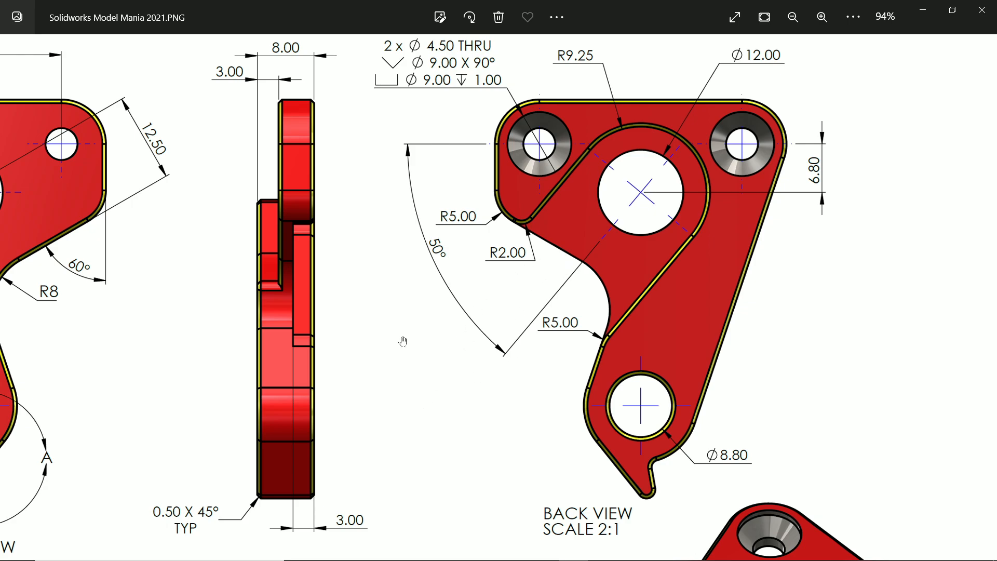
{"action": "left_click_drag", "start_coordinate": [644, 190], "coordinate": [629, 251]}
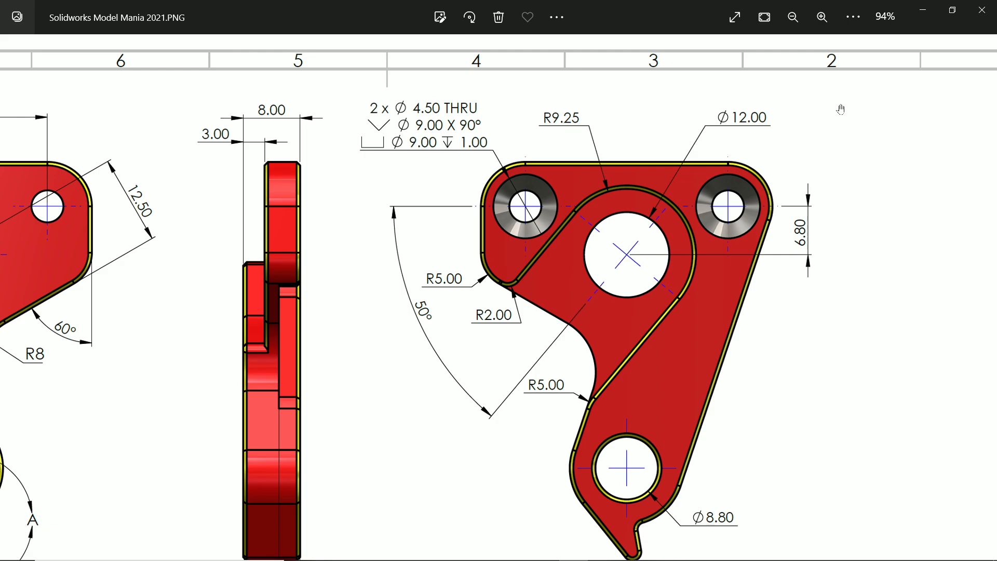
Return to SOLIDWORKS and start a sketch on the plate's back face
{"action": "left_click", "coordinate": [925, 8]}
{"action": "middle_click_drag", "start_coordinate": [748, 299], "coordinate": [590, 312]}
{"action": "left_click", "coordinate": [567, 282]}
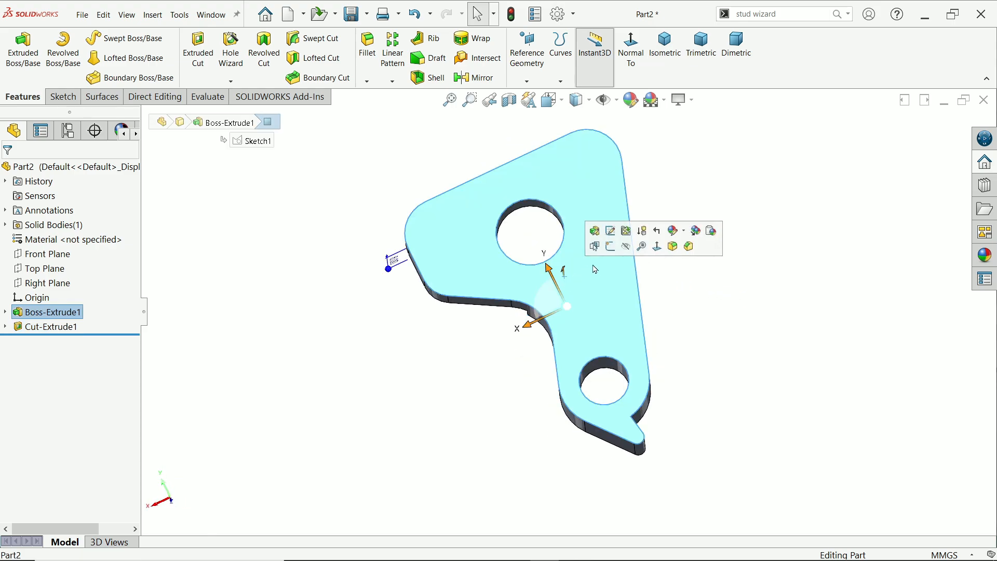
{"action": "left_click", "coordinate": [611, 248]}
{"action": "scroll", "coordinate": [604, 204], "scroll_direction": "down", "scroll_amount": 1}
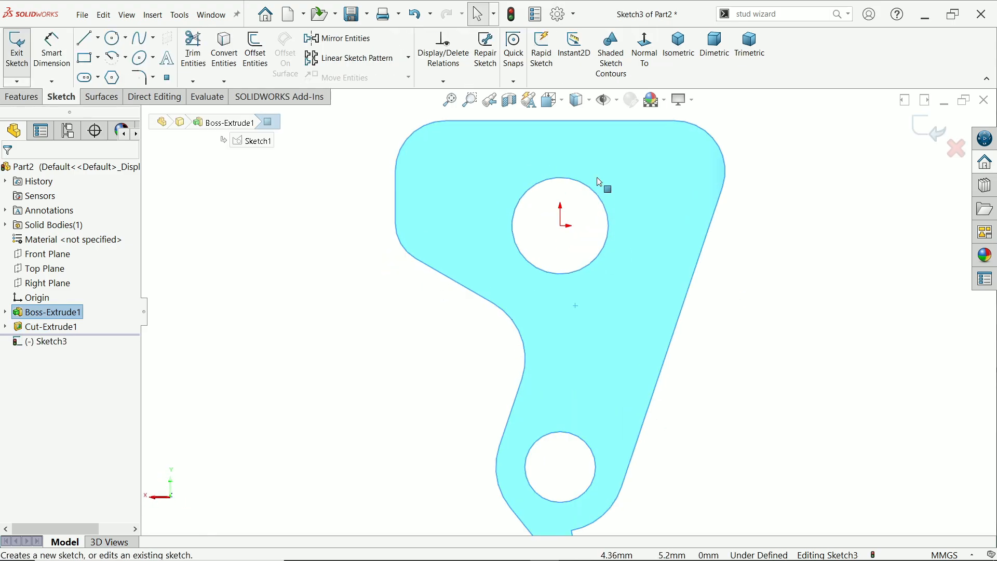
Sketch a centerpoint straight slot centred on the plate's slanted edge, ending at the large hole's centre, about 26.5 mm between arc centres and 17 mm wide
{"action": "left_click", "coordinate": [97, 79]}
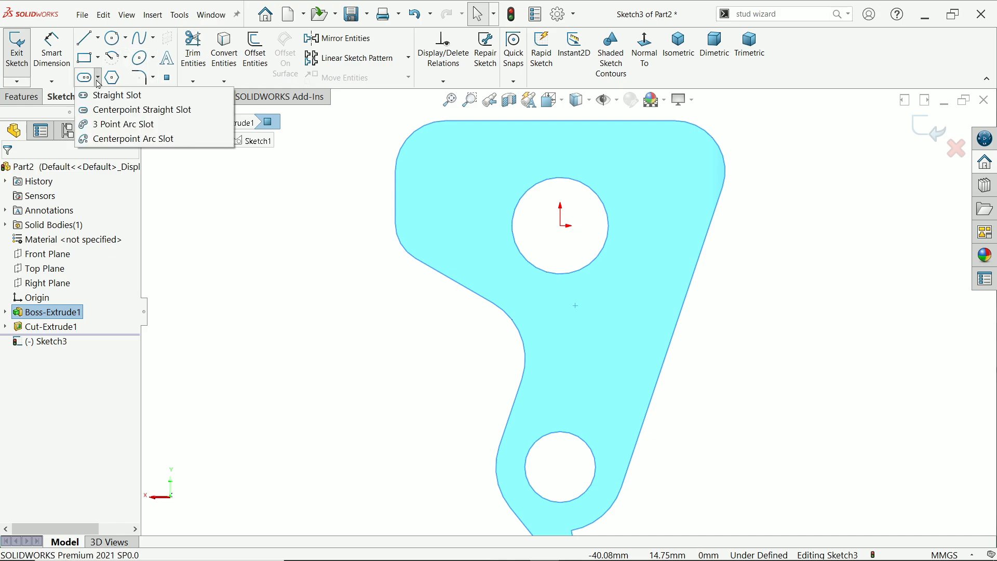
{"action": "left_click", "coordinate": [121, 112]}
{"action": "scroll", "coordinate": [530, 256], "scroll_direction": "down", "scroll_amount": 1}
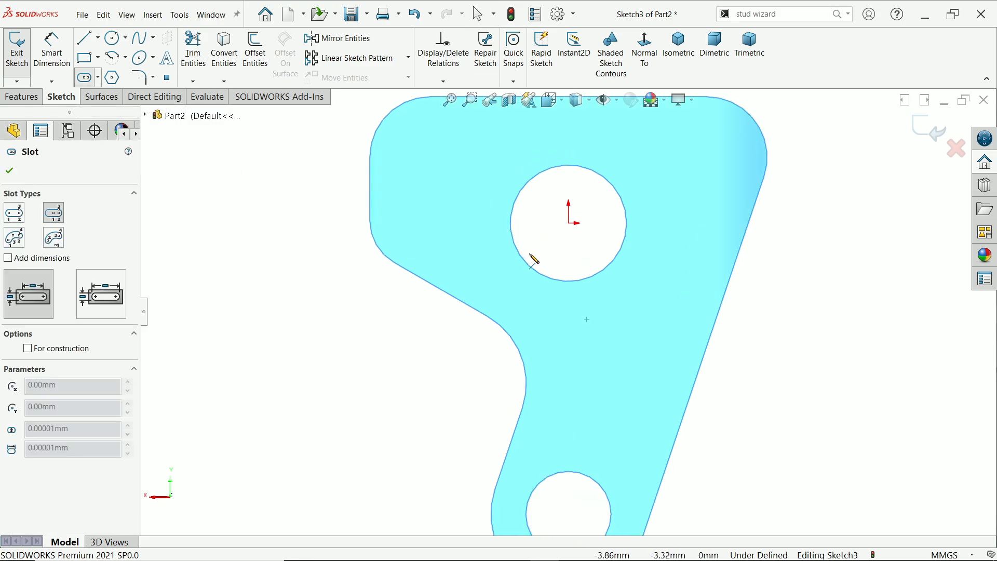
{"action": "left_click", "coordinate": [471, 306]}
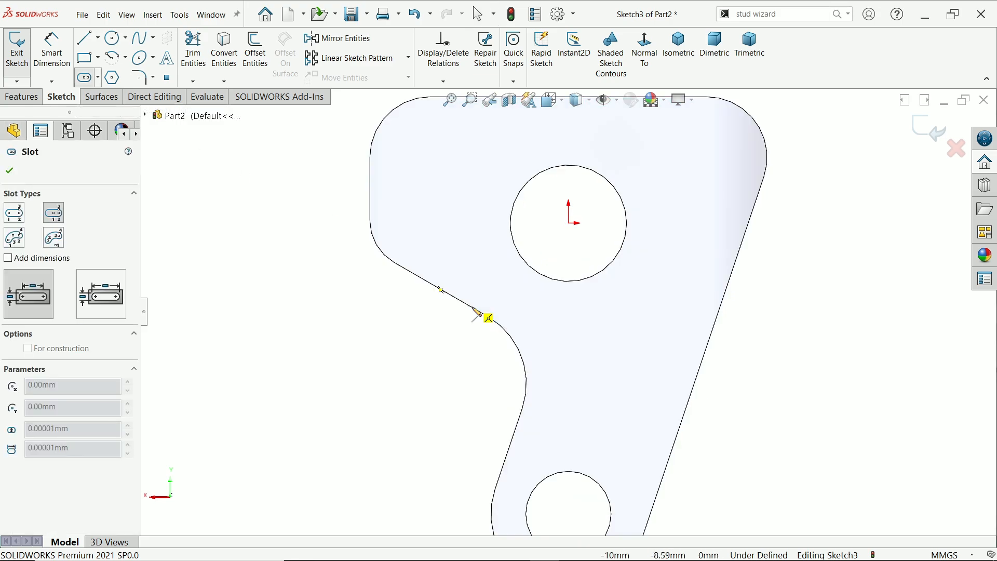
{"action": "left_click", "coordinate": [570, 224]}
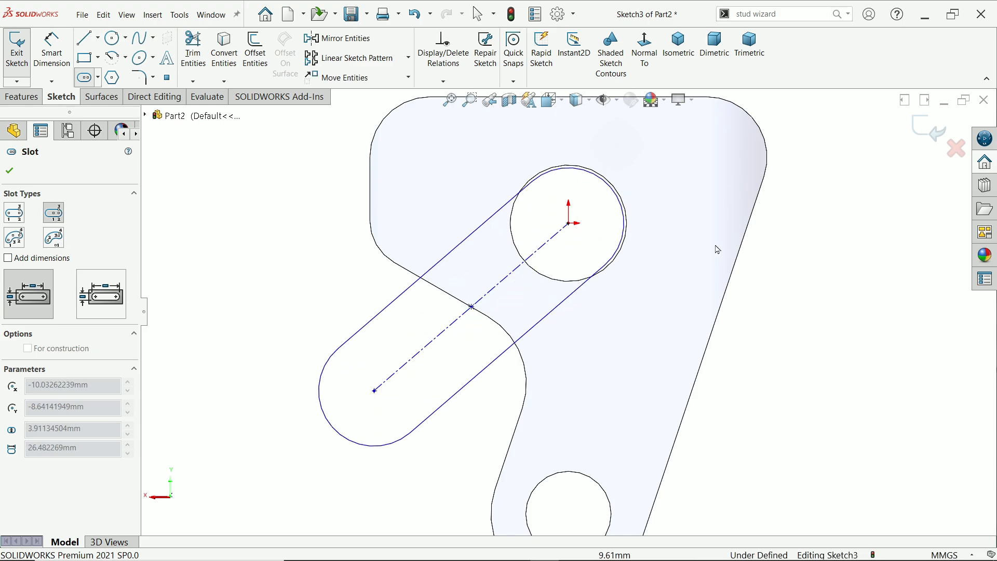
{"action": "left_click", "coordinate": [652, 266]}
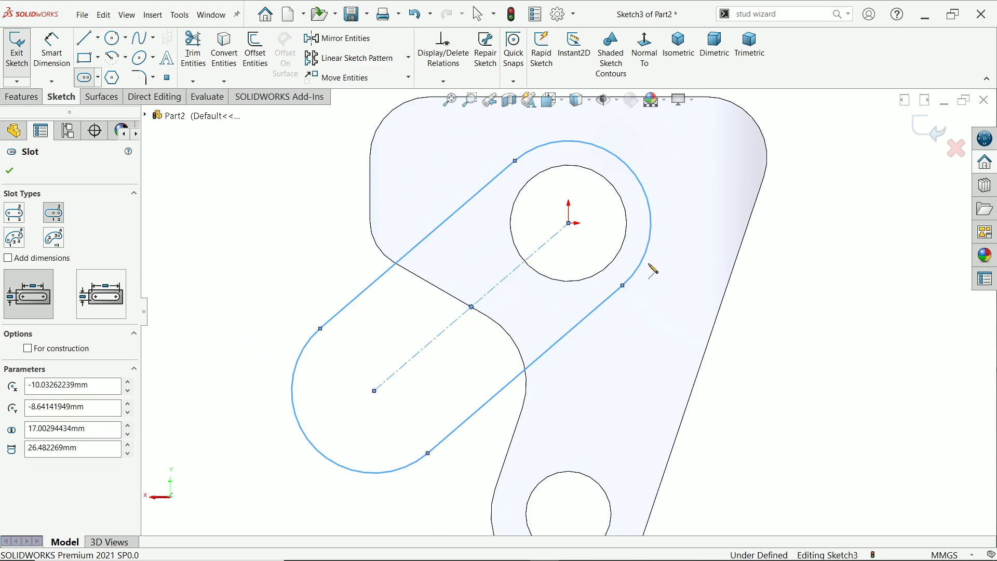
{"action": "right_click", "coordinate": [291, 221]}
{"action": "left_click", "coordinate": [310, 215]}
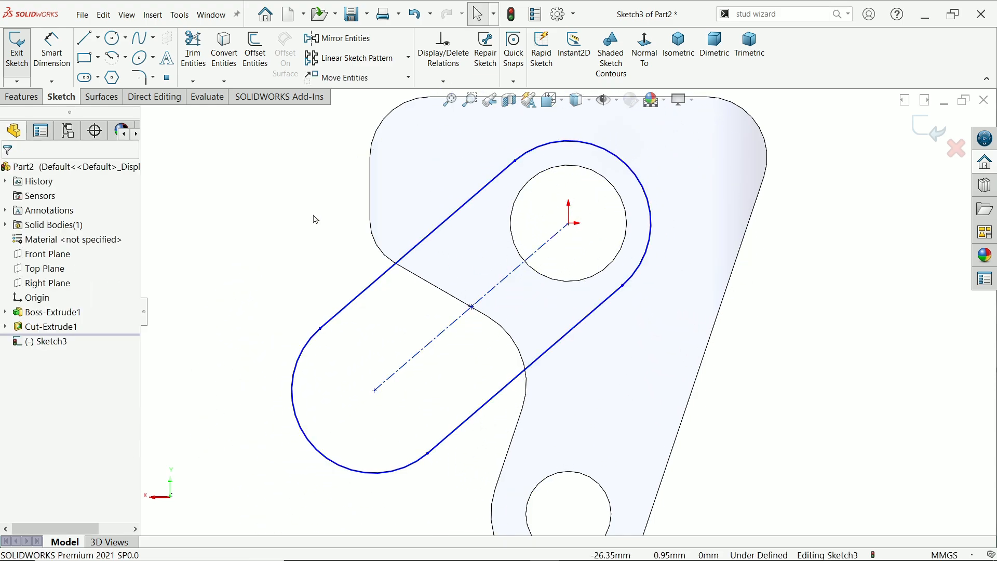
Dimension the radius of the slot's end arc around the large hole as 9.25 mm
{"action": "left_click", "coordinate": [52, 49]}
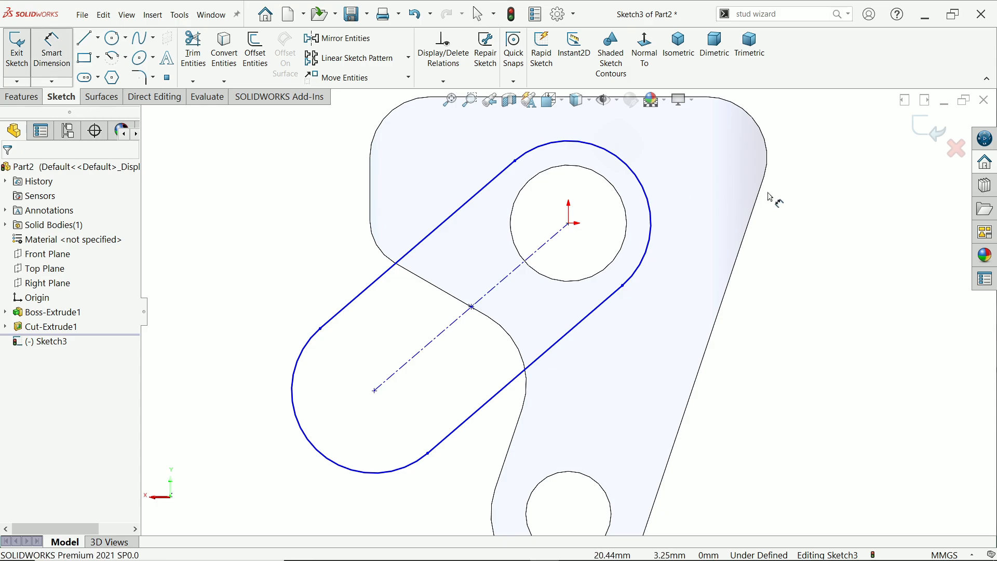
{"action": "left_click", "coordinate": [651, 213]}
{"action": "left_click", "coordinate": [688, 214]}
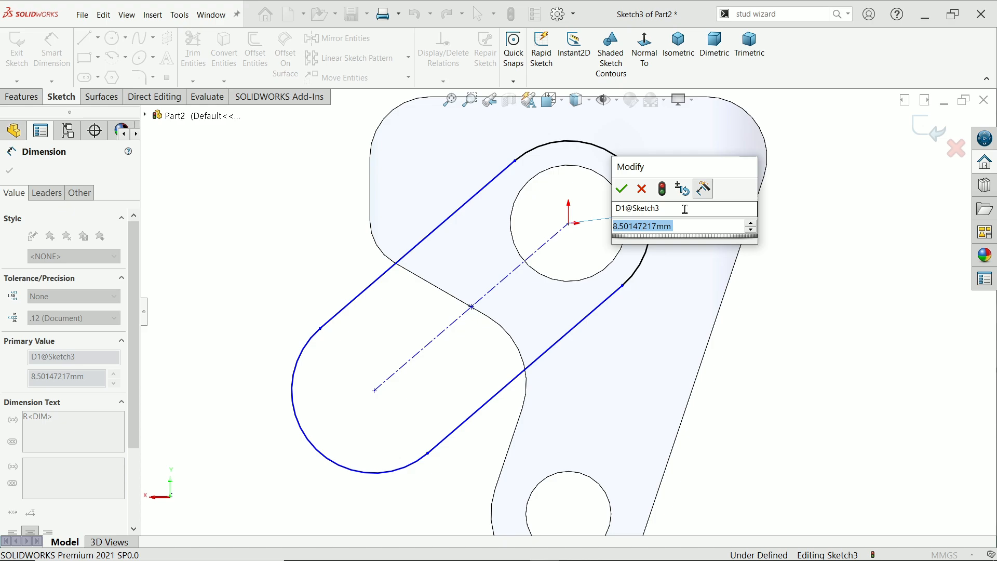
{"action": "type", "text": "9."}
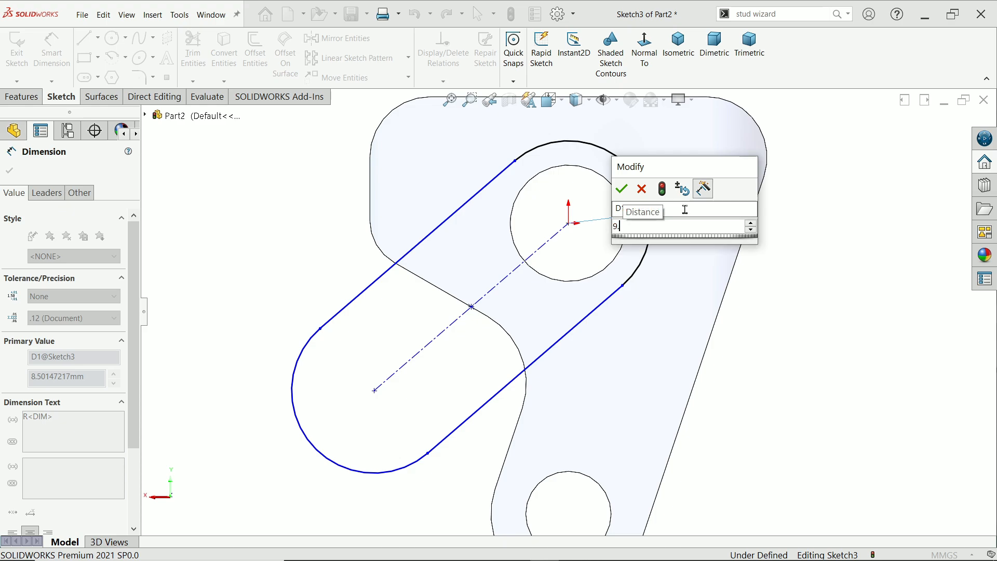
{"action": "type", "text": "25"}
{"action": "key", "text": "Return"}
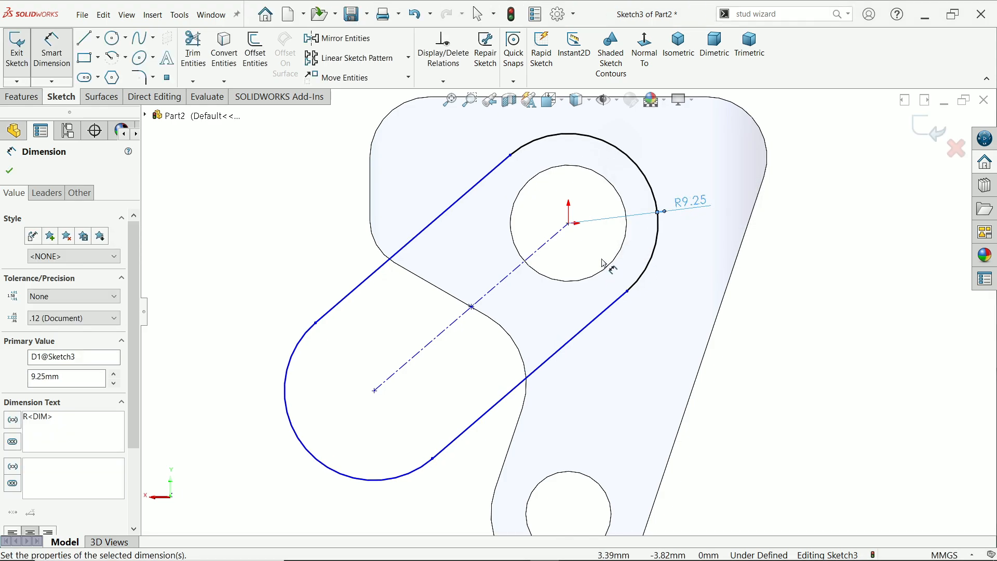
Dimension the angle between the slot's centreline and the plate's straight upper edge as 50°
{"action": "left_click", "coordinate": [487, 294]}
{"action": "scroll", "coordinate": [569, 313], "scroll_direction": "up", "scroll_amount": 2}
{"action": "left_click", "coordinate": [502, 163]}
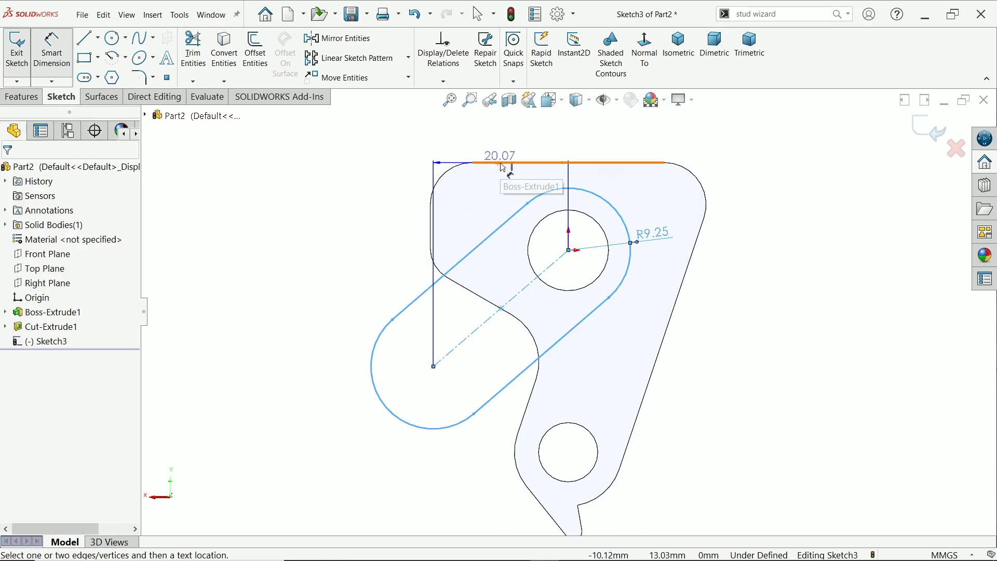
{"action": "left_click", "coordinate": [310, 285]}
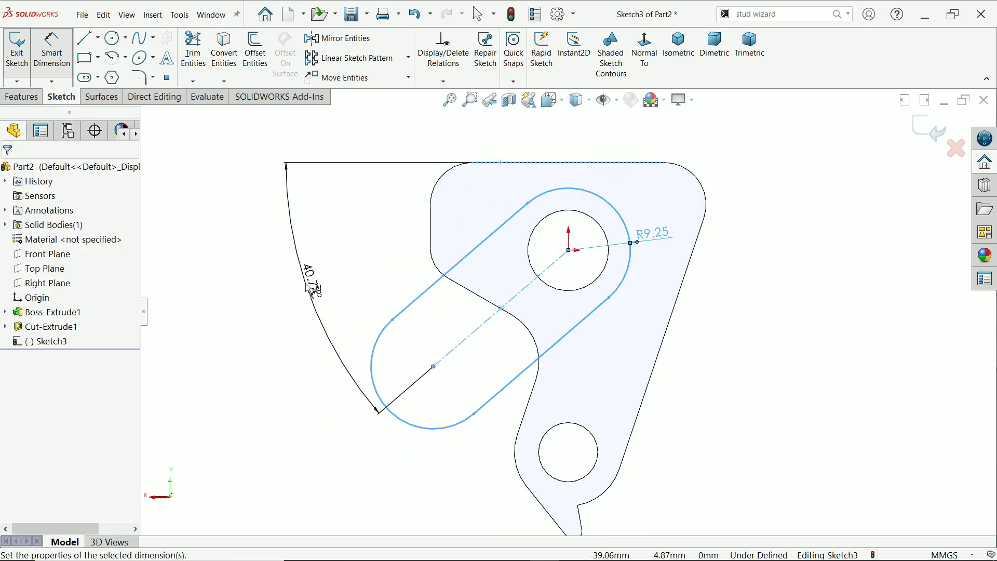
{"action": "type", "text": "50"}
{"action": "key", "text": "Return"}
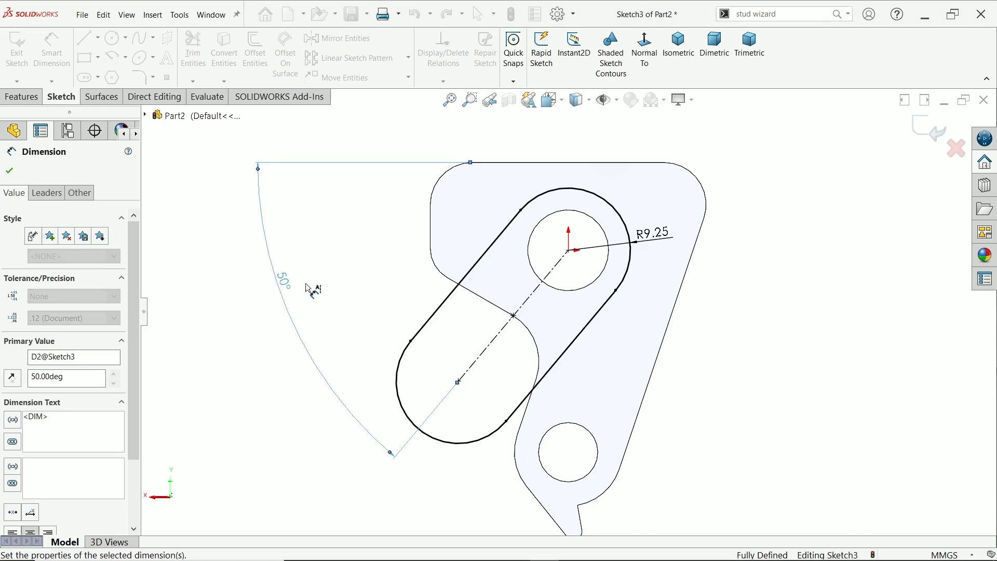
Cut the slot profile into the plate's back face as a blind Extruded Cut 3 mm deep
{"action": "left_click", "coordinate": [25, 99]}
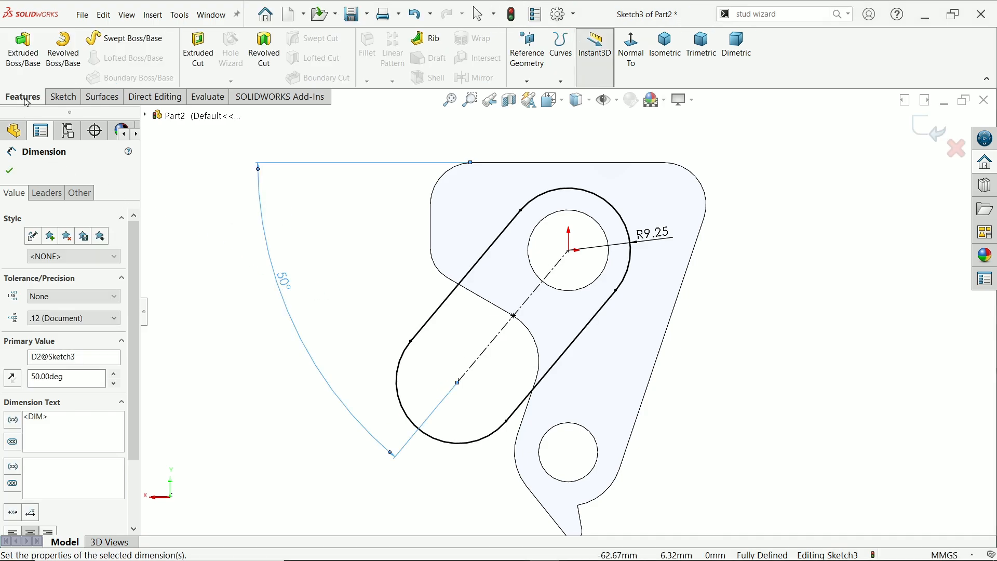
{"action": "left_click", "coordinate": [197, 47]}
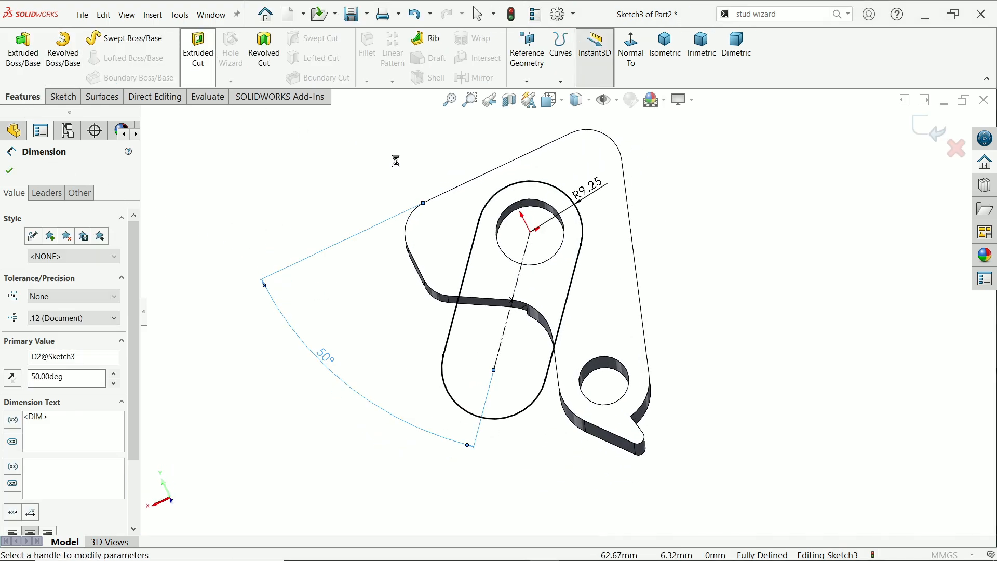
{"action": "middle_click_drag", "start_coordinate": [725, 326], "coordinate": [701, 242]}
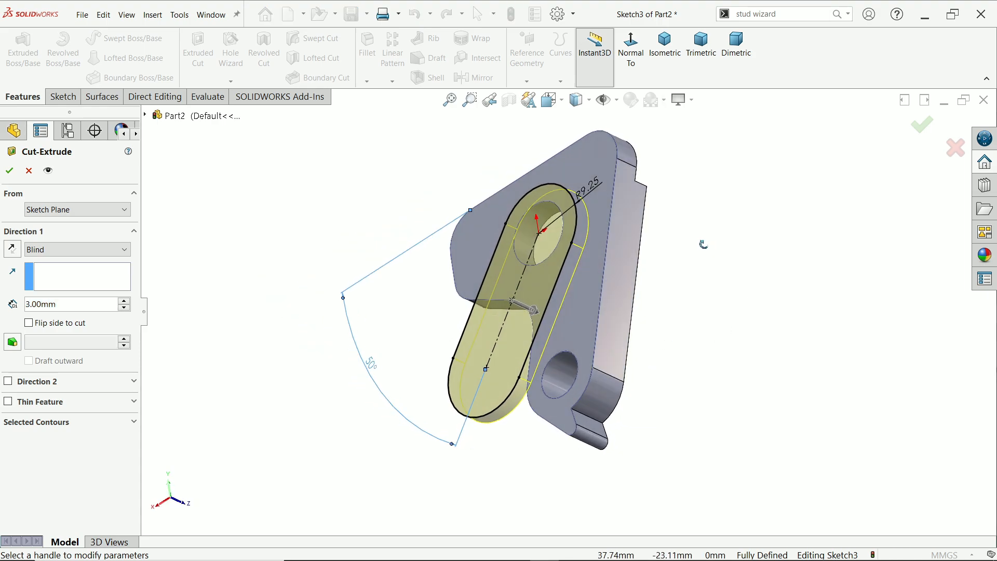
{"action": "scroll", "coordinate": [586, 284], "scroll_direction": "down", "scroll_amount": 3}
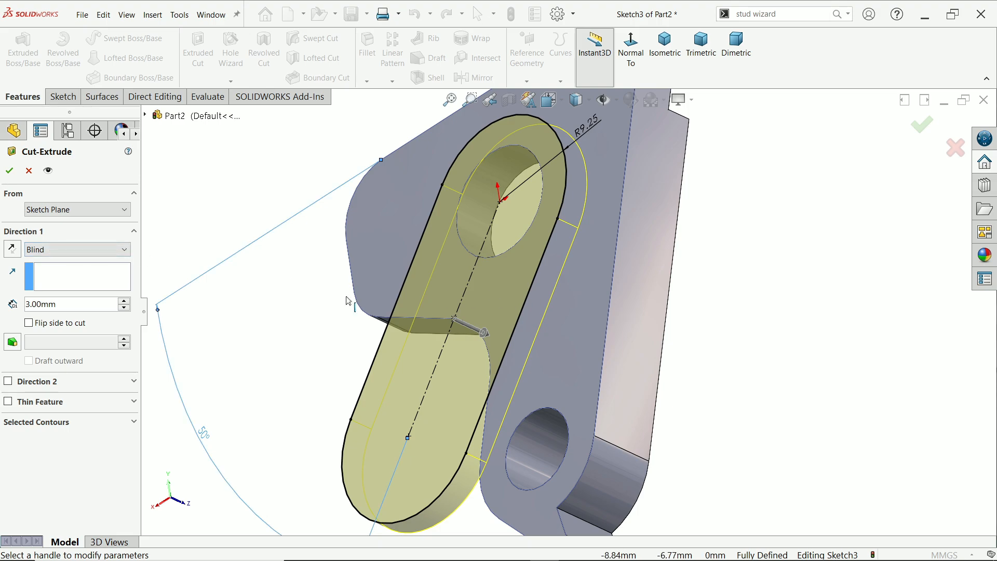
{"action": "left_click", "coordinate": [9, 172]}
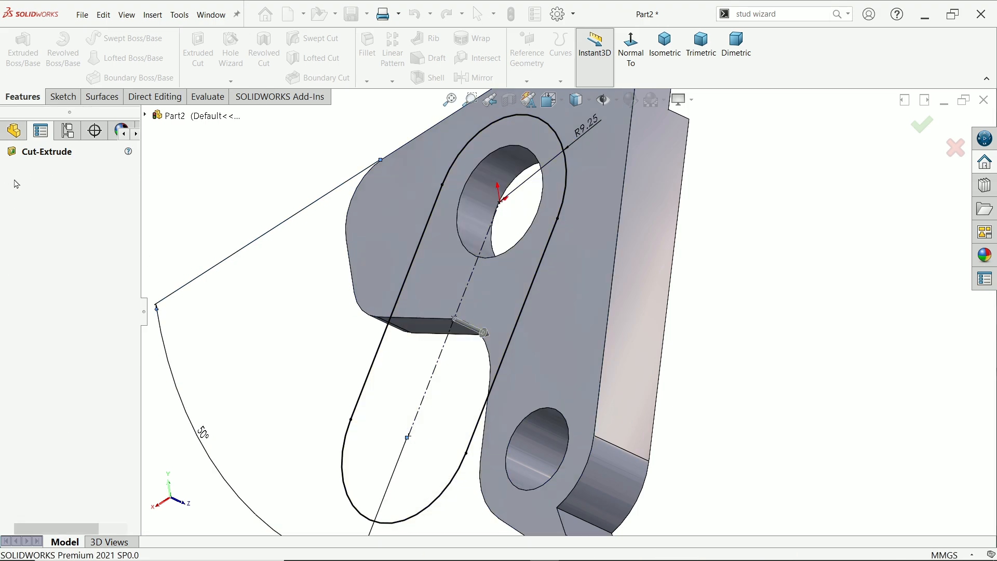
Start a Hole Wizard countersink hole with ISO standard, type CTSK Raised Head ISO 7047, size M5 and normal fit
{"action": "mouse_move", "coordinate": [260, 282]}
{"action": "middle_mouse_down"}
{"action": "mouse_move", "coordinate": [290, 311]}
{"action": "mouse_move", "coordinate": [344, 241]}
{"action": "mouse_move", "coordinate": [344, 205]}
{"action": "mouse_move", "coordinate": [313, 266]}
{"action": "middle_mouse_up"}
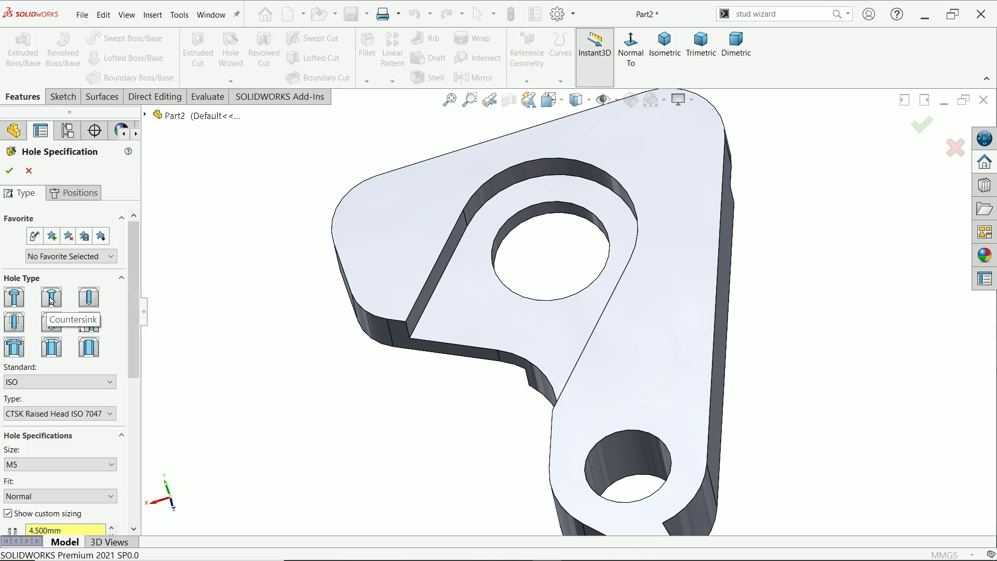
{"action": "scroll", "coordinate": [55, 301], "scroll_direction": "down", "scroll_amount": 3}
{"action": "left_click", "coordinate": [68, 299]}
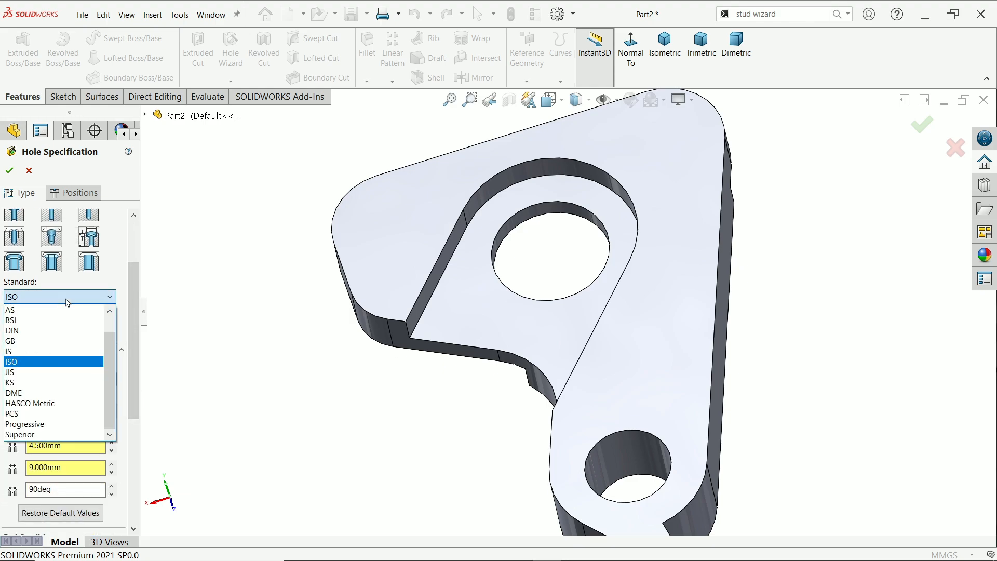
{"action": "left_click", "coordinate": [68, 298]}
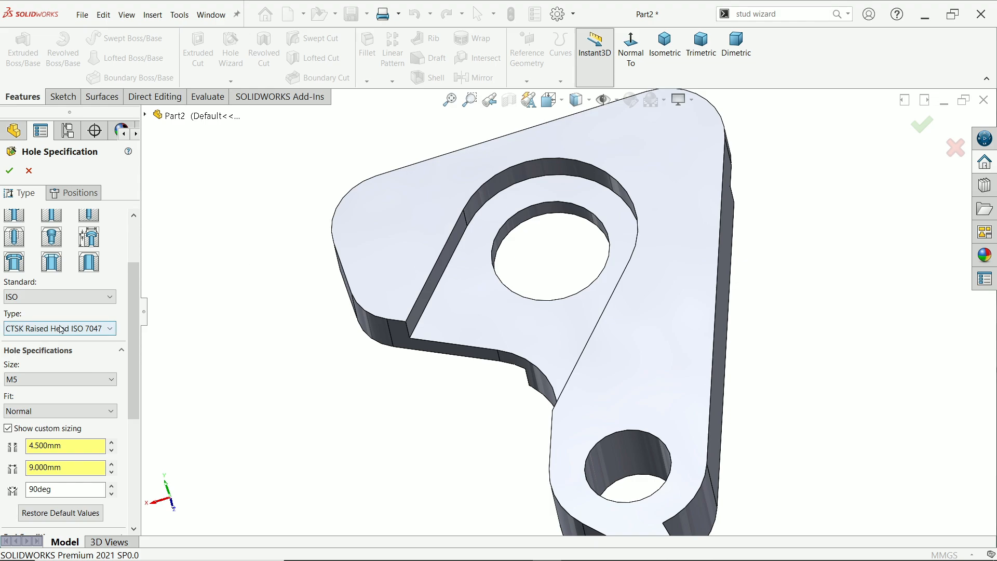
{"action": "left_click", "coordinate": [28, 335]}
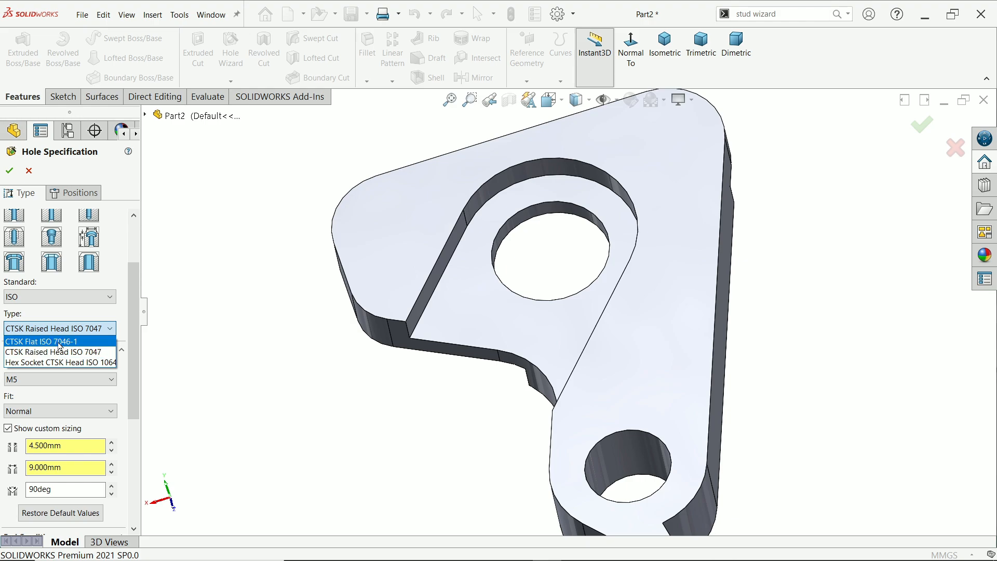
{"action": "left_click", "coordinate": [32, 353]}
{"action": "left_click", "coordinate": [25, 383]}
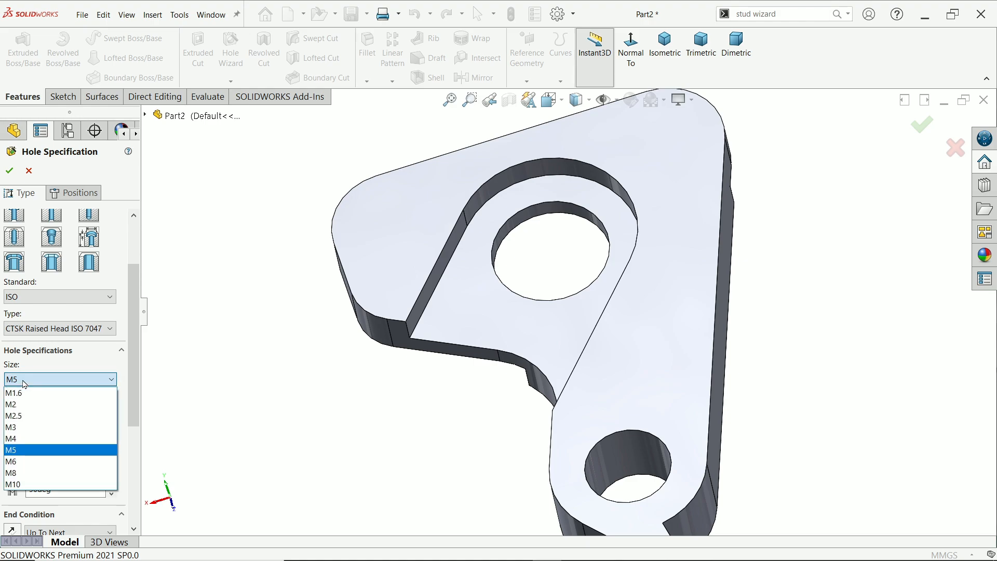
{"action": "left_click", "coordinate": [24, 384]}
{"action": "scroll", "coordinate": [78, 374], "scroll_direction": "down", "scroll_amount": 3}
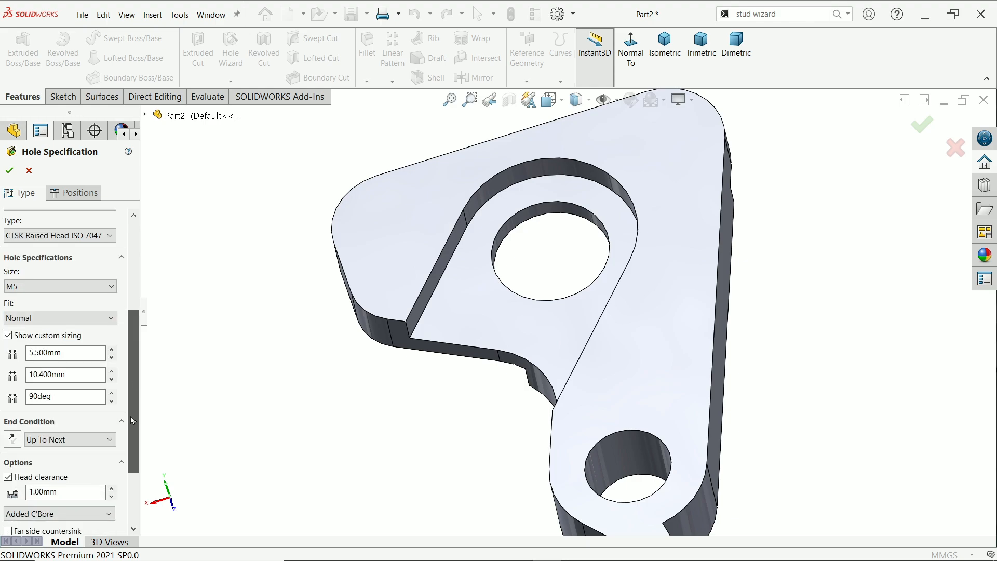
Set the hole's custom sizing to a 4.5 mm through hole and a 9 mm countersink diameter, keeping the 90° countersink angle
{"action": "left_click", "coordinate": [9, 335]}
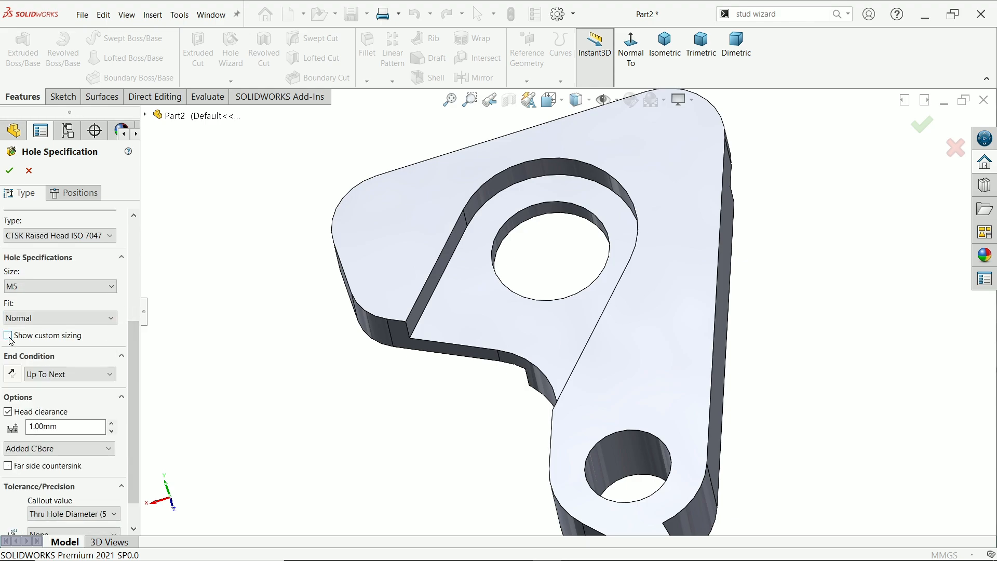
{"action": "left_click", "coordinate": [8, 335]}
{"action": "left_click_drag", "start_coordinate": [23, 351], "coordinate": [14, 354]}
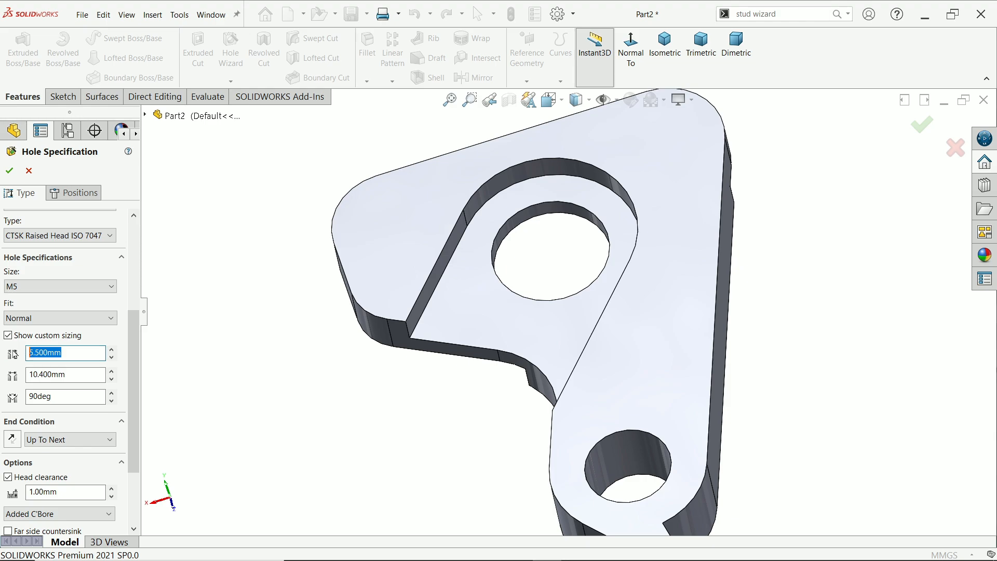
{"action": "type", "text": "4.5"}
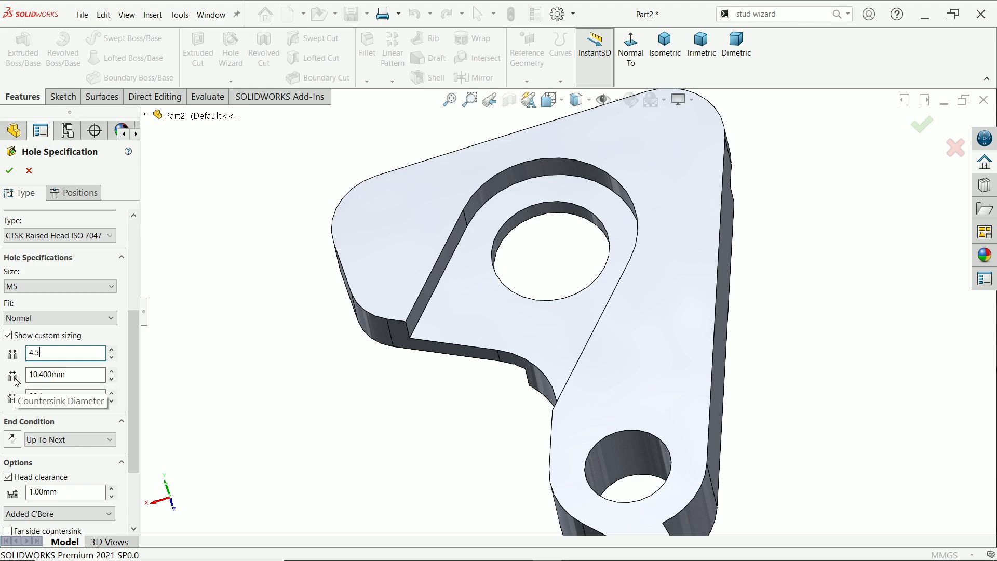
{"action": "left_click", "coordinate": [34, 376]}
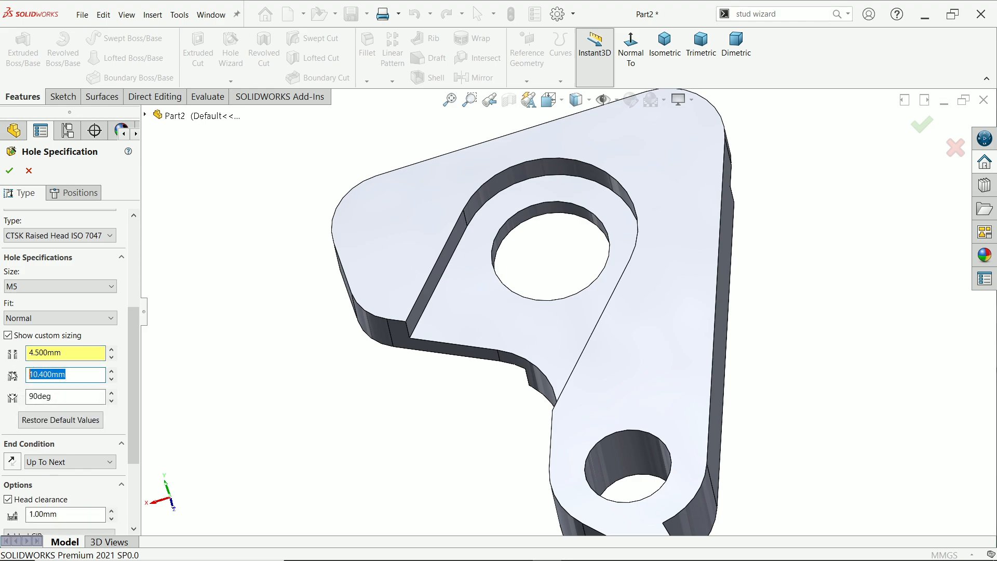
{"action": "type", "text": "9"}
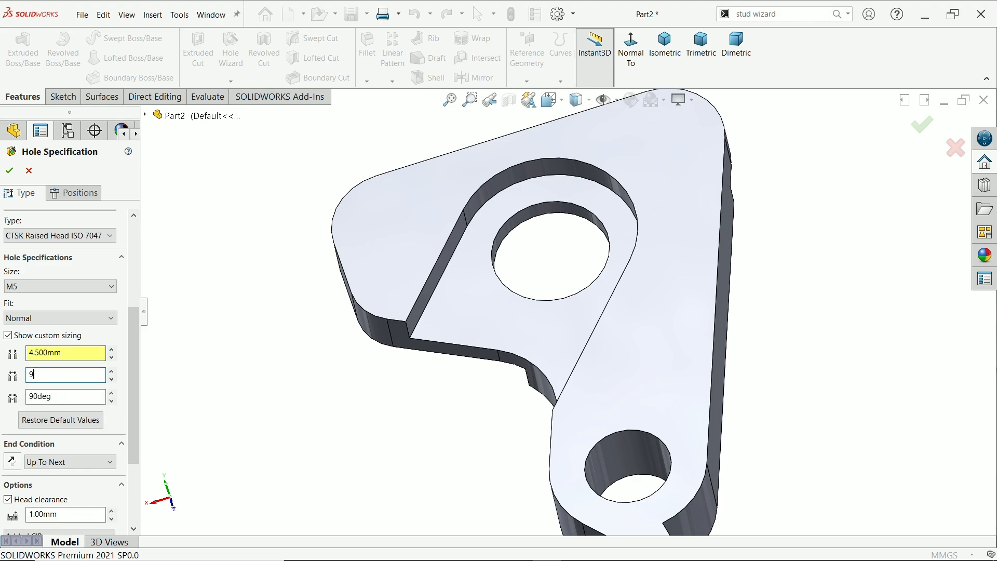
{"action": "left_click", "coordinate": [54, 397]}
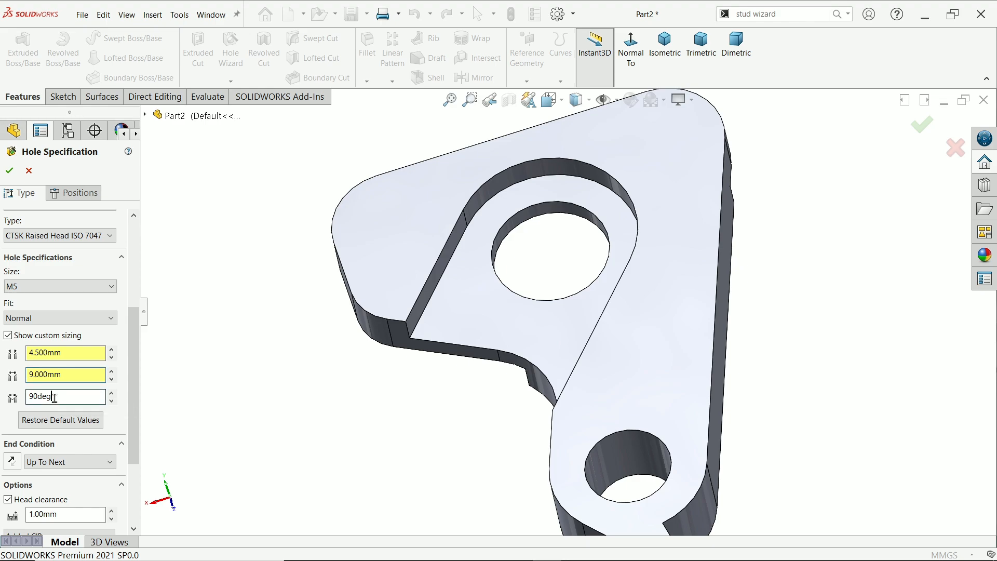
{"action": "left_click_drag", "start_coordinate": [54, 397], "coordinate": [21, 398]}
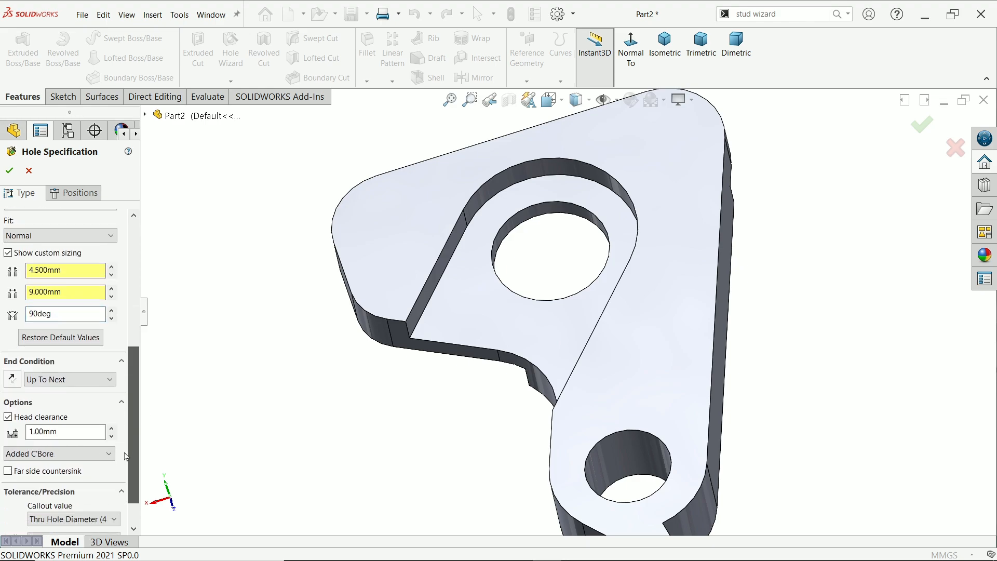
Keep the hole's end condition at Up To Next and its 1 mm head clearance as Added C'Bore
{"action": "scroll", "coordinate": [132, 425], "scroll_direction": "down", "scroll_amount": 3}
{"action": "left_click", "coordinate": [75, 378]}
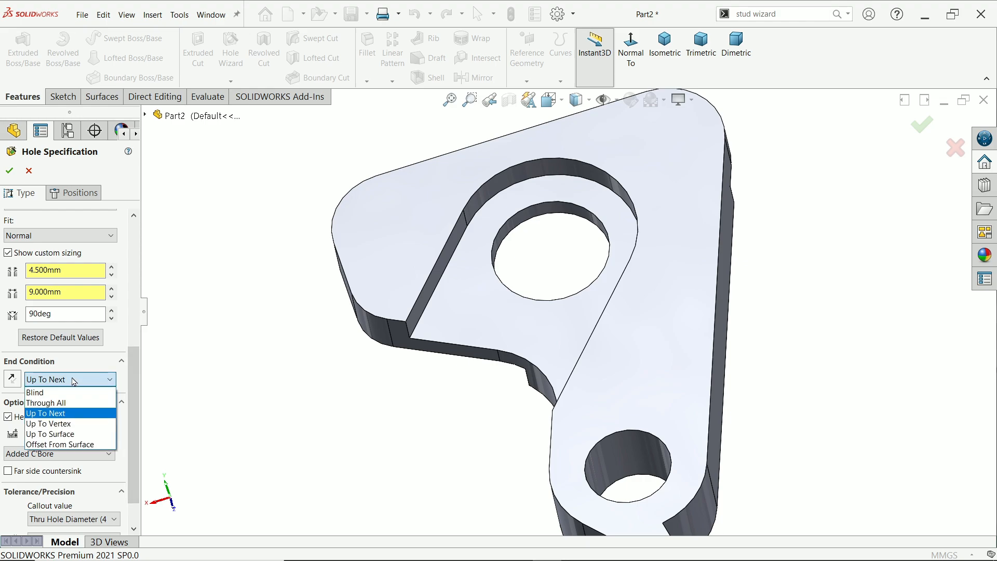
{"action": "left_click", "coordinate": [73, 382]}
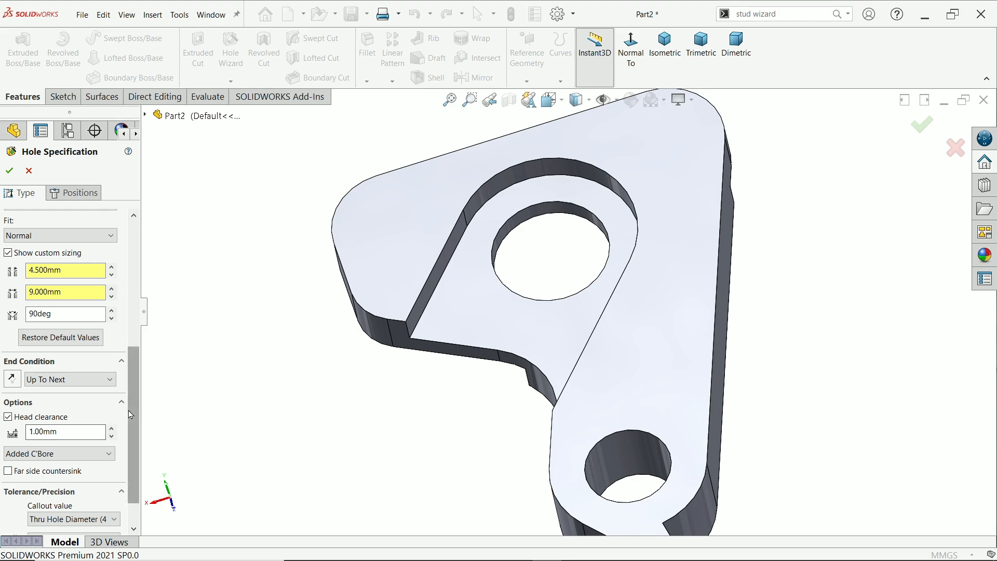
{"action": "left_click_drag", "start_coordinate": [134, 422], "coordinate": [130, 437]}
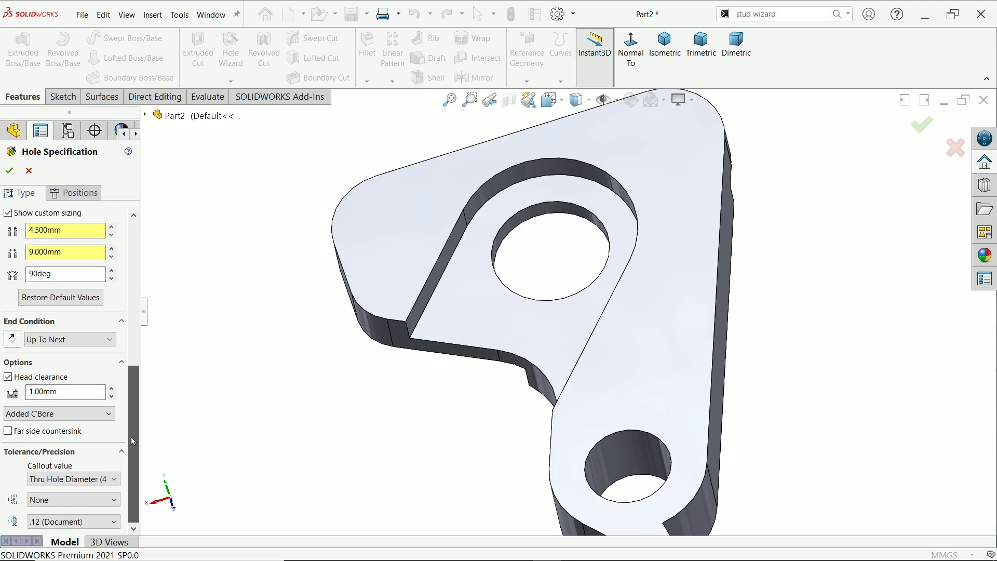
{"action": "left_click", "coordinate": [54, 414]}
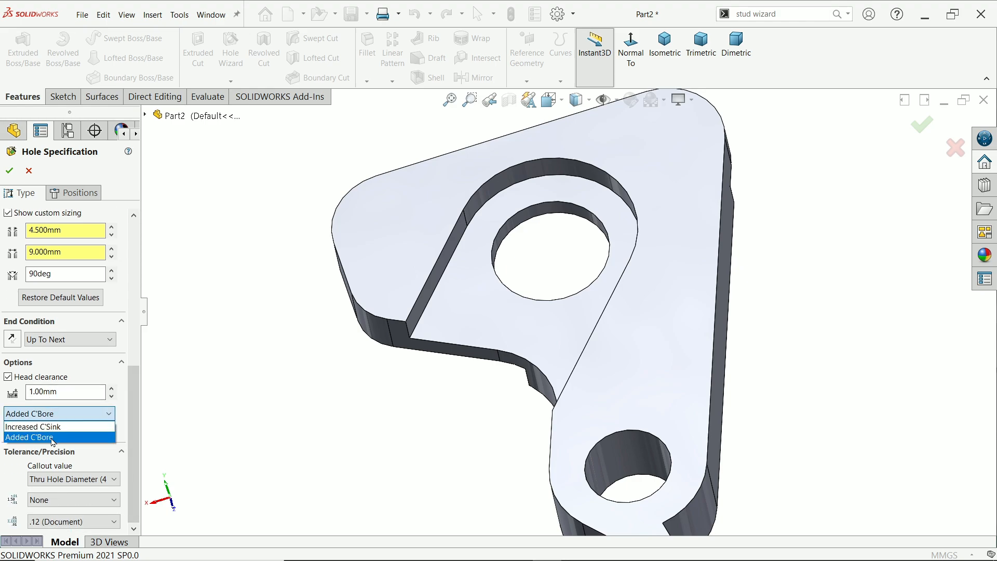
{"action": "left_click", "coordinate": [57, 414]}
{"action": "left_click", "coordinate": [44, 391]}
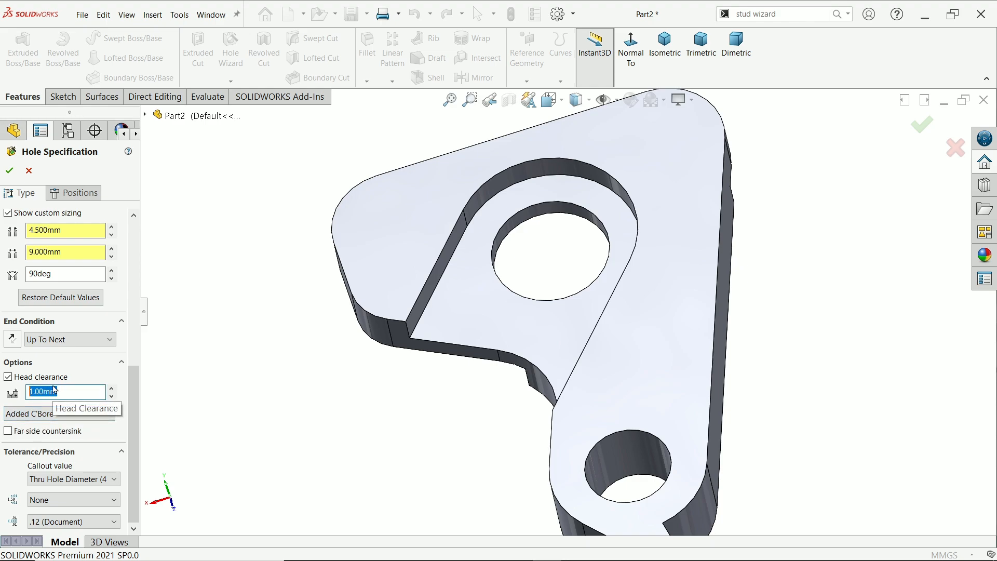
Place two countersunk holes on the plate's back face, concentric with its two upper rounded corners, and finish the hole feature
{"action": "left_click", "coordinate": [89, 197]}
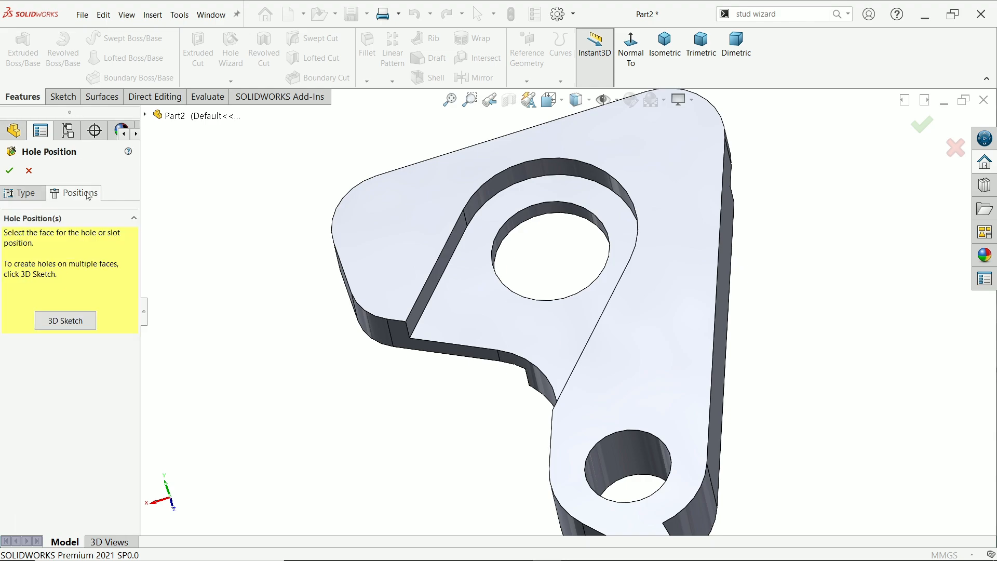
{"action": "left_click", "coordinate": [397, 207]}
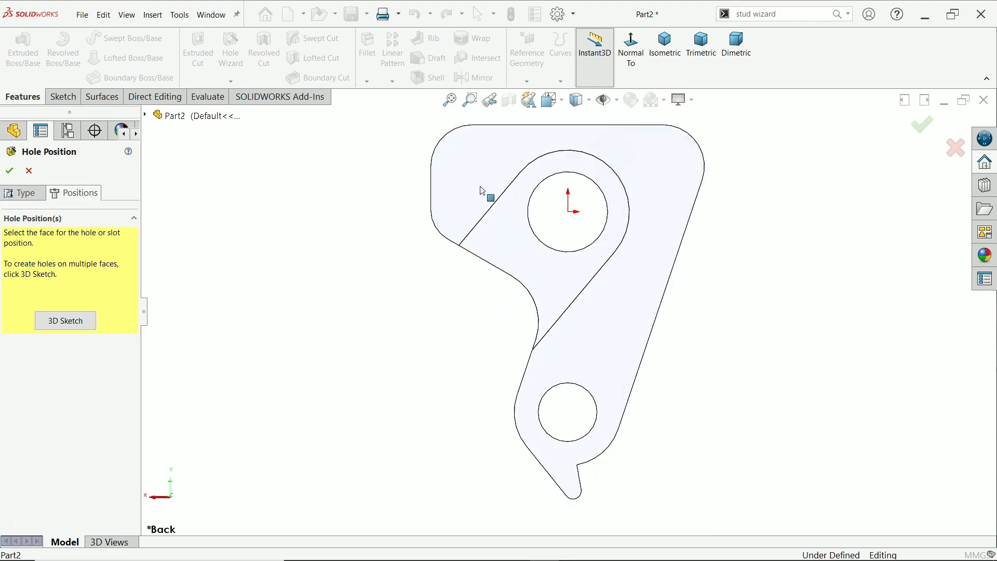
{"action": "scroll", "coordinate": [419, 183], "scroll_direction": "down", "scroll_amount": 5}
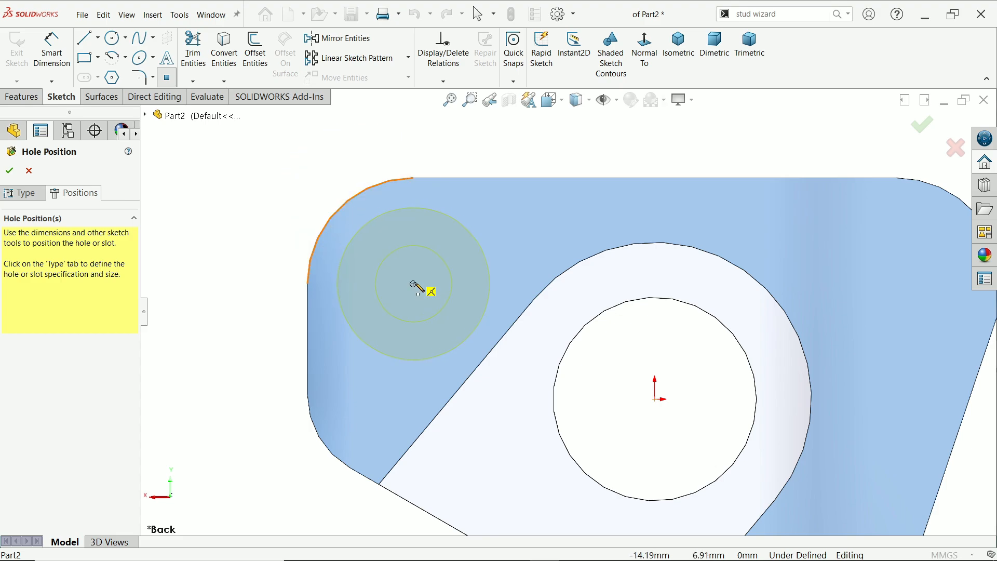
{"action": "left_click", "coordinate": [414, 284]}
{"action": "scroll", "coordinate": [543, 296], "scroll_direction": "up", "scroll_amount": 2}
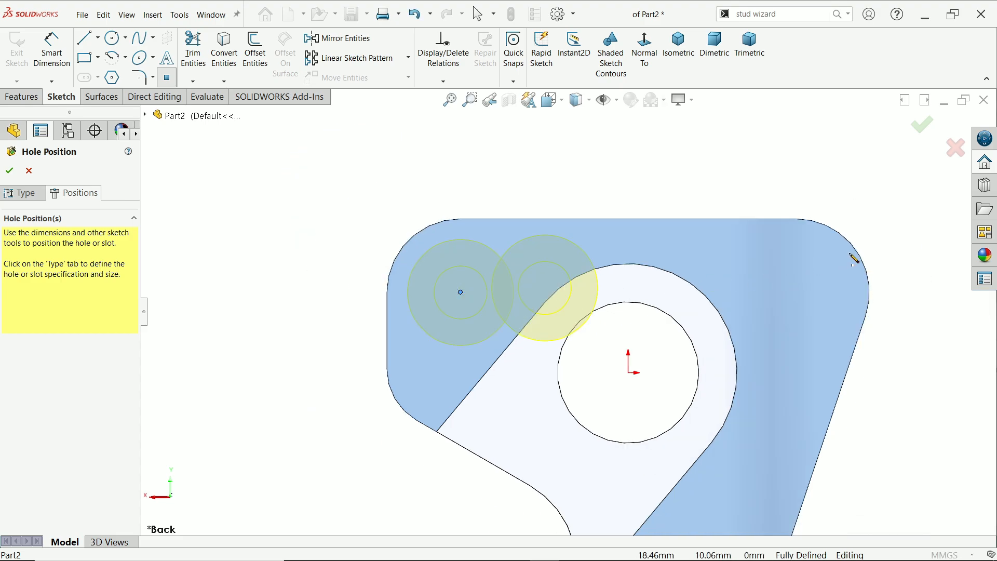
{"action": "left_click", "coordinate": [796, 293]}
{"action": "right_click", "coordinate": [673, 166]}
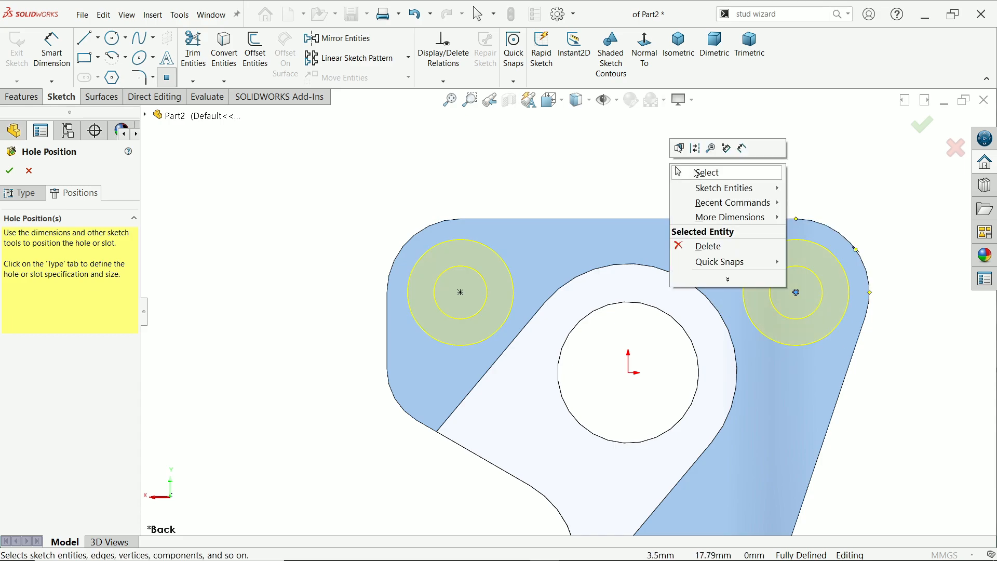
{"action": "left_click", "coordinate": [708, 173]}
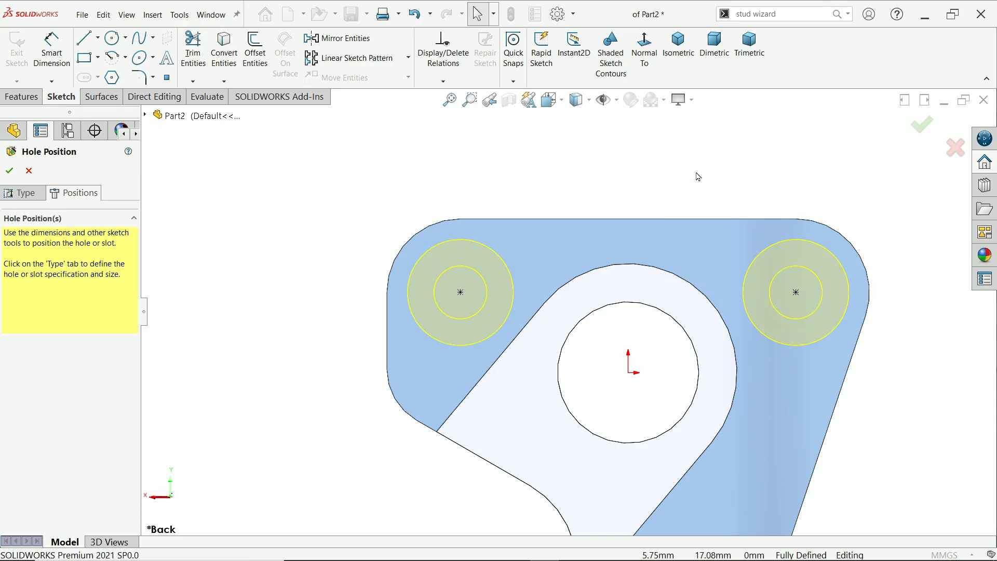
{"action": "scroll", "coordinate": [670, 158], "scroll_direction": "up", "scroll_amount": 2}
{"action": "middle_click_drag", "start_coordinate": [669, 158], "coordinate": [657, 225]}
{"action": "scroll", "coordinate": [662, 302], "scroll_direction": "down", "scroll_amount": 2}
{"action": "scroll", "coordinate": [663, 303], "scroll_direction": "down", "scroll_amount": 2}
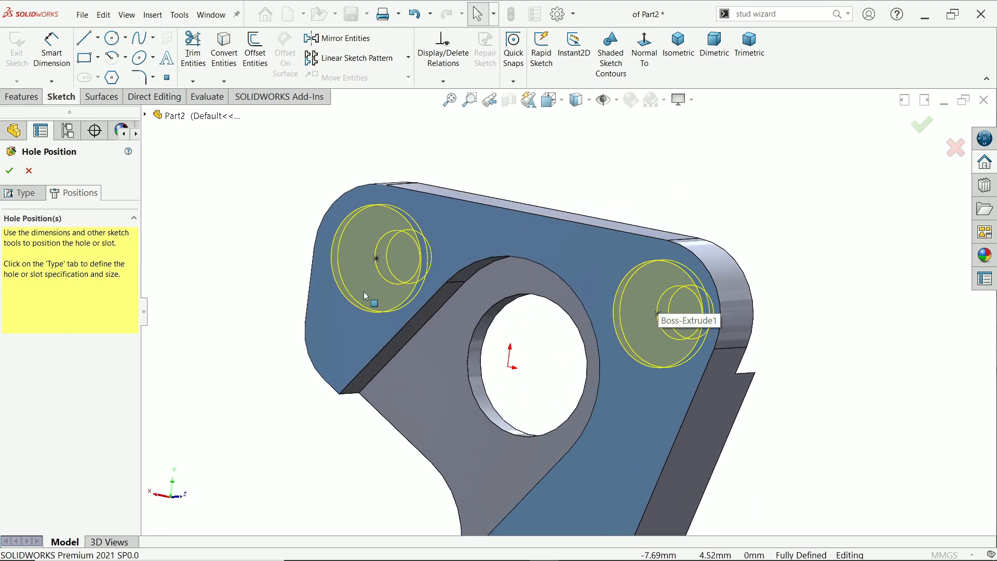
{"action": "left_click", "coordinate": [9, 170]}
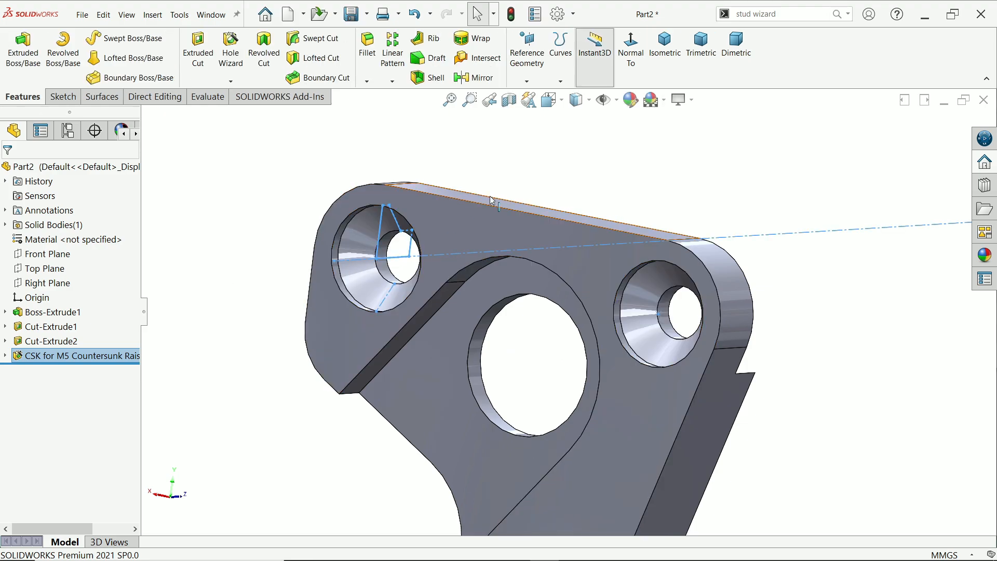
Raise the document's image quality to the high end for both shaded and wireframe resolution
{"action": "scroll", "coordinate": [696, 280], "scroll_direction": "down", "scroll_amount": 3}
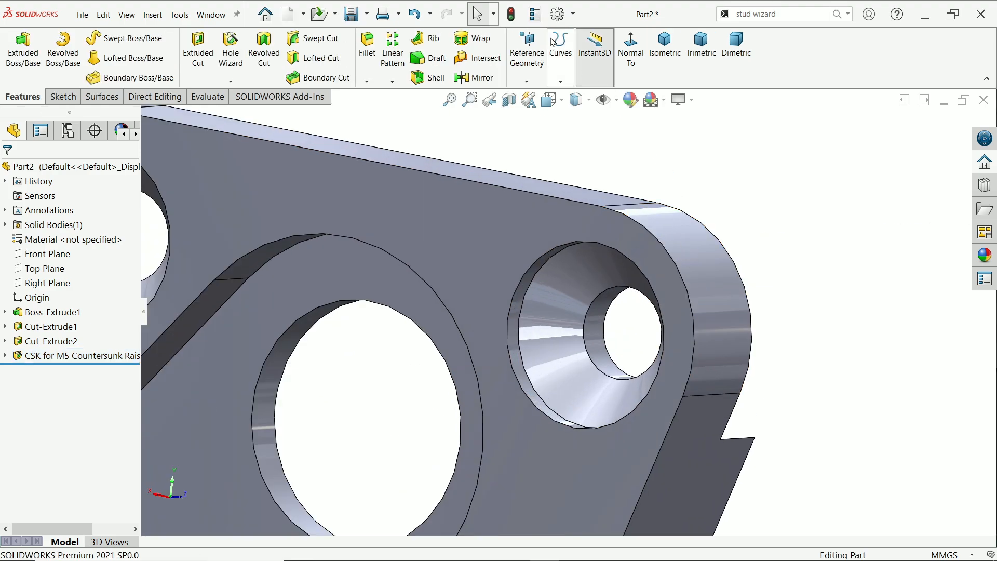
{"action": "left_click", "coordinate": [557, 14]}
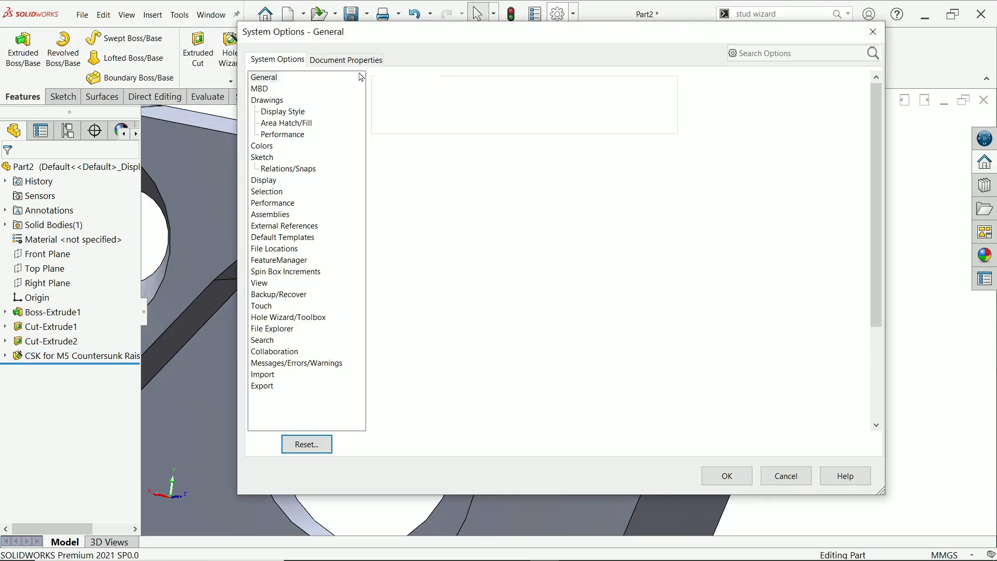
{"action": "left_click", "coordinate": [346, 60]}
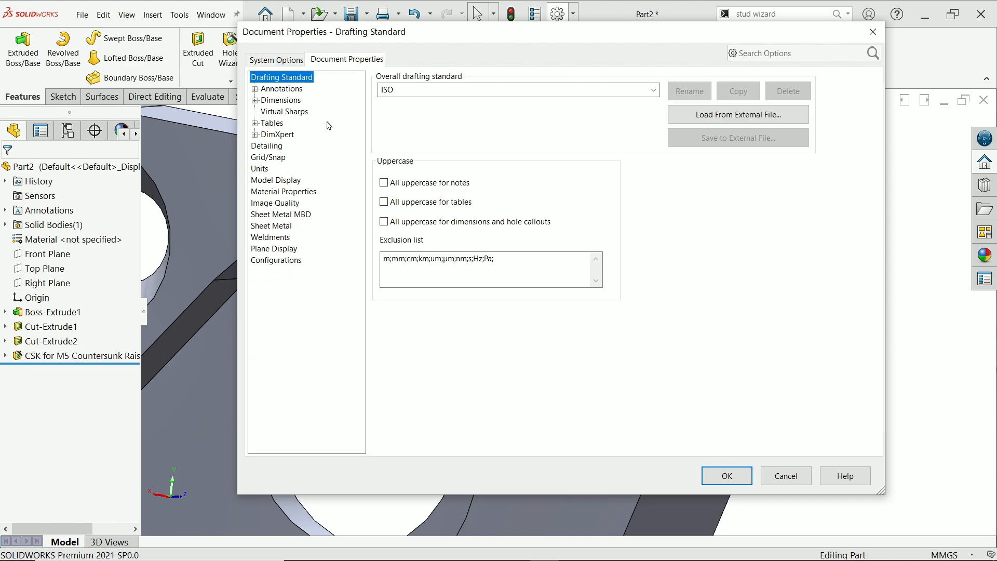
{"action": "left_click", "coordinate": [282, 204]}
{"action": "left_click_drag", "start_coordinate": [494, 101], "coordinate": [627, 122]}
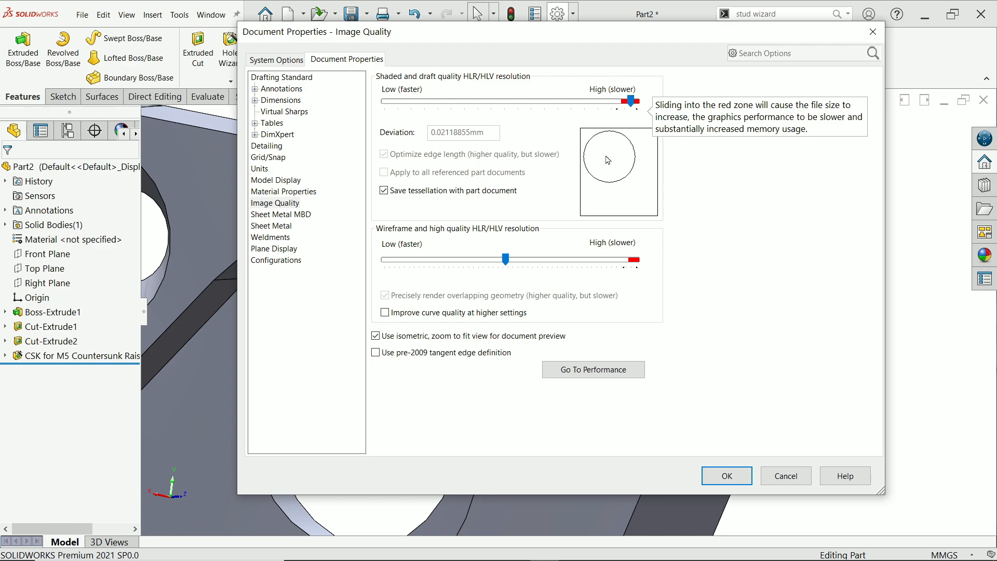
{"action": "left_click_drag", "start_coordinate": [507, 260], "coordinate": [637, 267]}
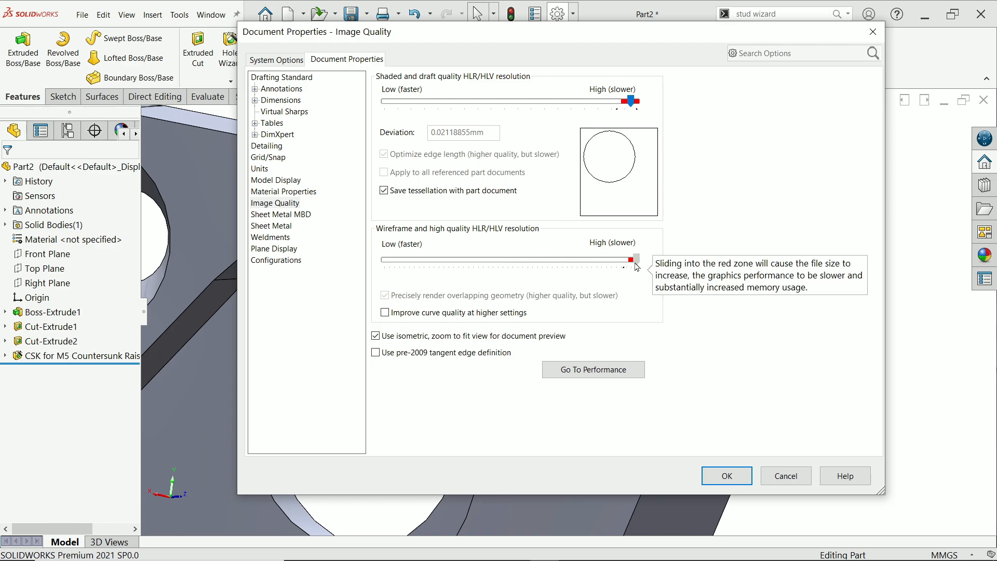
{"action": "left_click", "coordinate": [726, 476]}
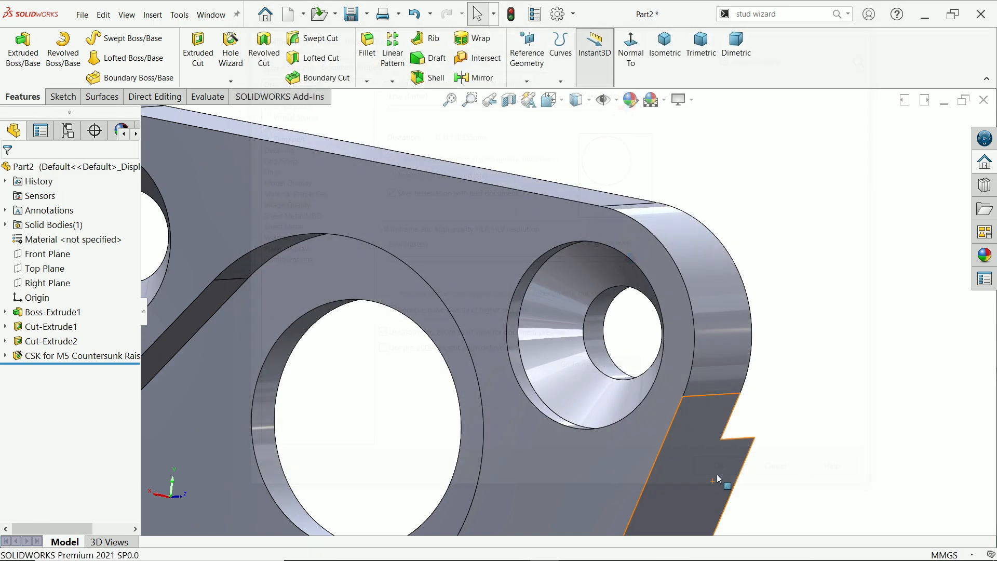
Inspect the countersunk holes and the whole part, and check the Solidworks Model Mania 2021 drawing for the recess corner radii
{"action": "mouse_move", "coordinate": [728, 328]}
{"action": "middle_mouse_down"}
{"action": "mouse_move", "coordinate": [741, 239]}
{"action": "mouse_move", "coordinate": [726, 317]}
{"action": "mouse_move", "coordinate": [597, 338]}
{"action": "middle_mouse_up"}
{"action": "left_click", "coordinate": [543, 356]}
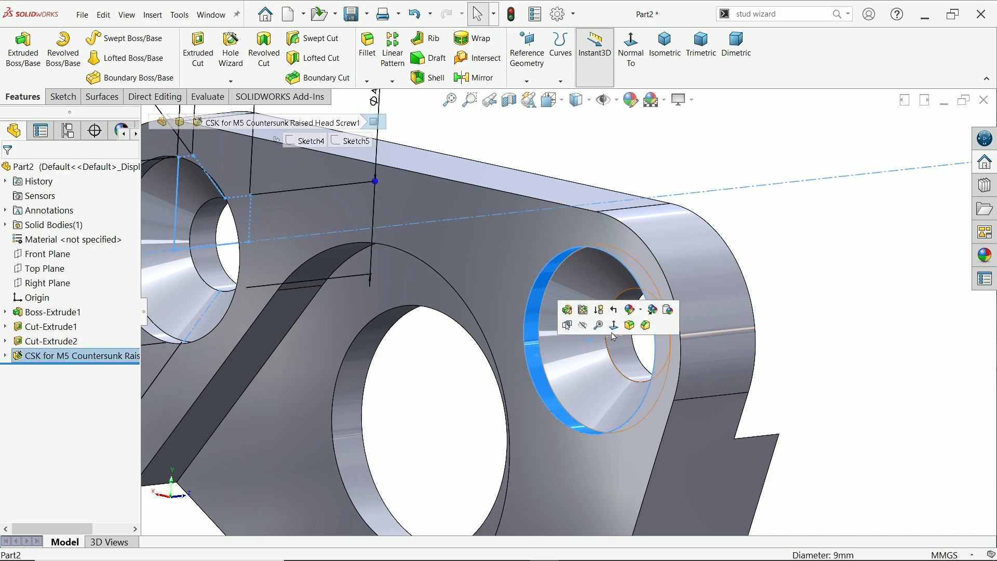
{"action": "left_click", "coordinate": [776, 235]}
{"action": "scroll", "coordinate": [758, 265], "scroll_direction": "up", "scroll_amount": 2}
{"action": "middle_click_drag", "start_coordinate": [752, 272], "coordinate": [665, 366]}
{"action": "scroll", "coordinate": [665, 366], "scroll_direction": "up", "scroll_amount": 4}
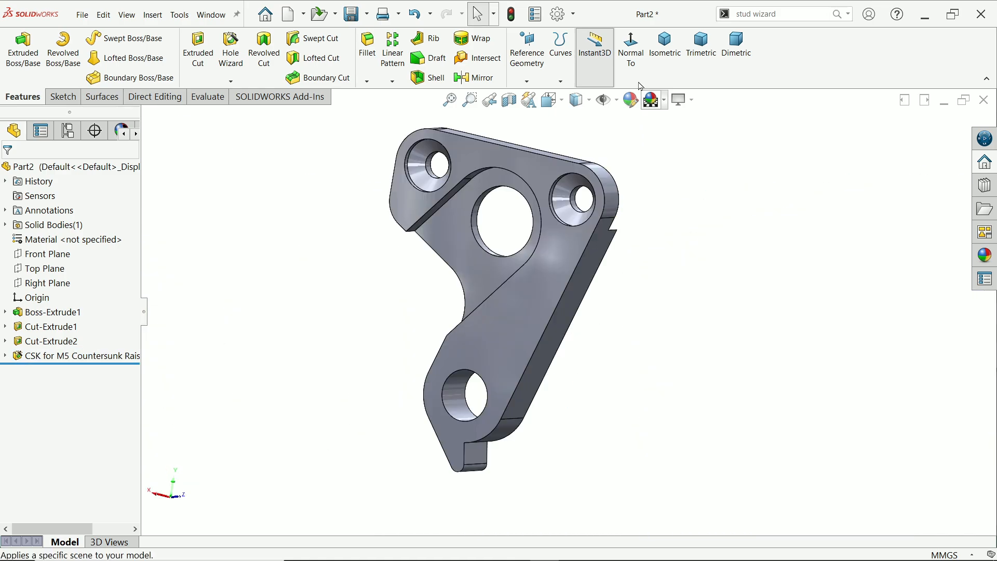
{"action": "left_click", "coordinate": [665, 45]}
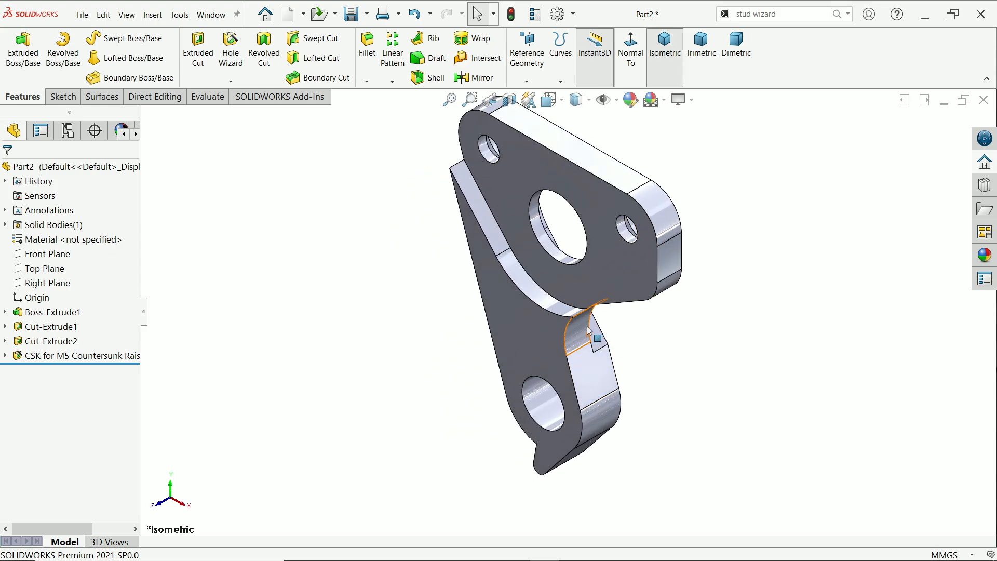
{"action": "key", "text": "alt+Tab"}
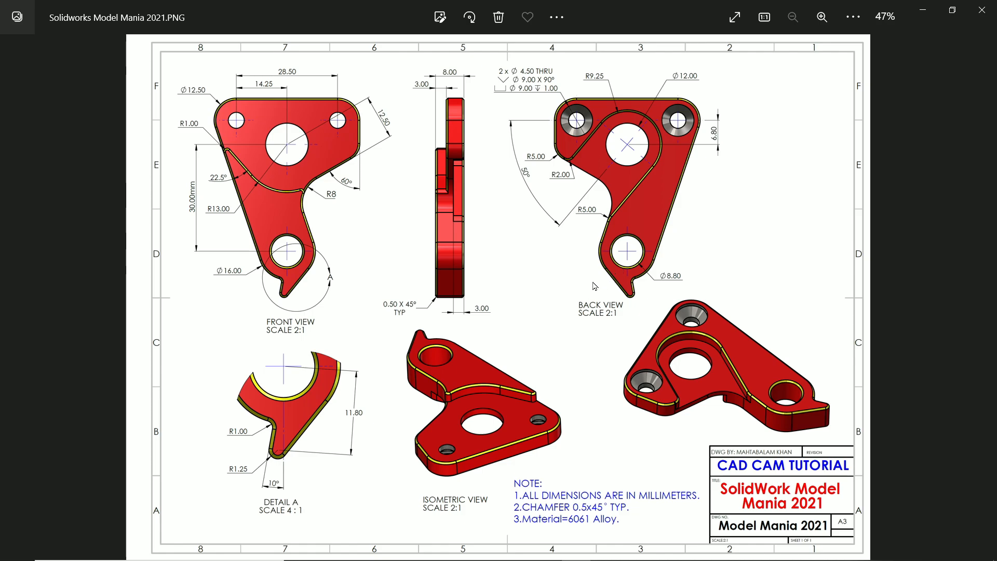
{"action": "left_click", "coordinate": [922, 10]}
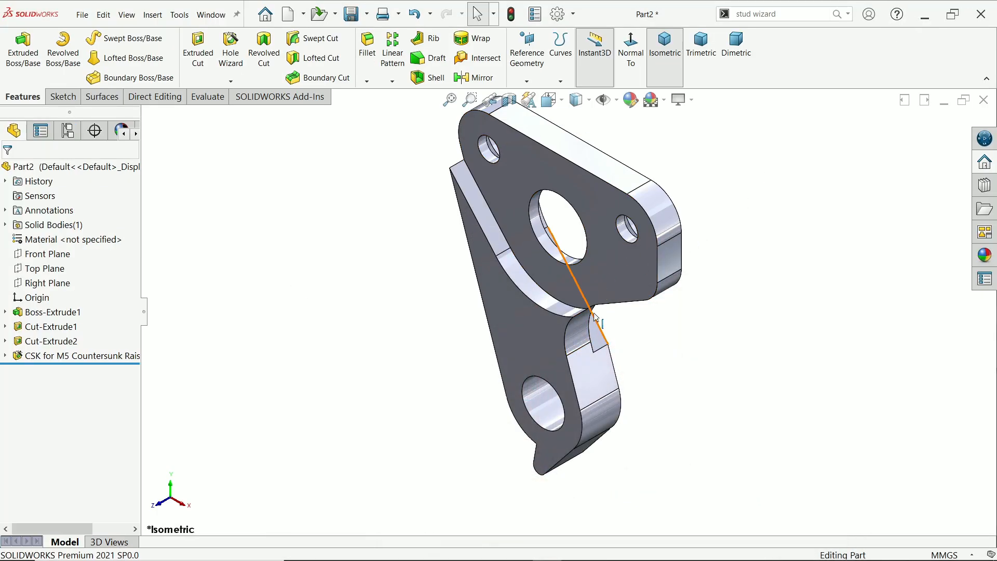
Start a Fillet with a 2 mm radius on the short recess edge next to the plate's rounded side corner
{"action": "middle_click_drag", "start_coordinate": [618, 308], "coordinate": [422, 292]}
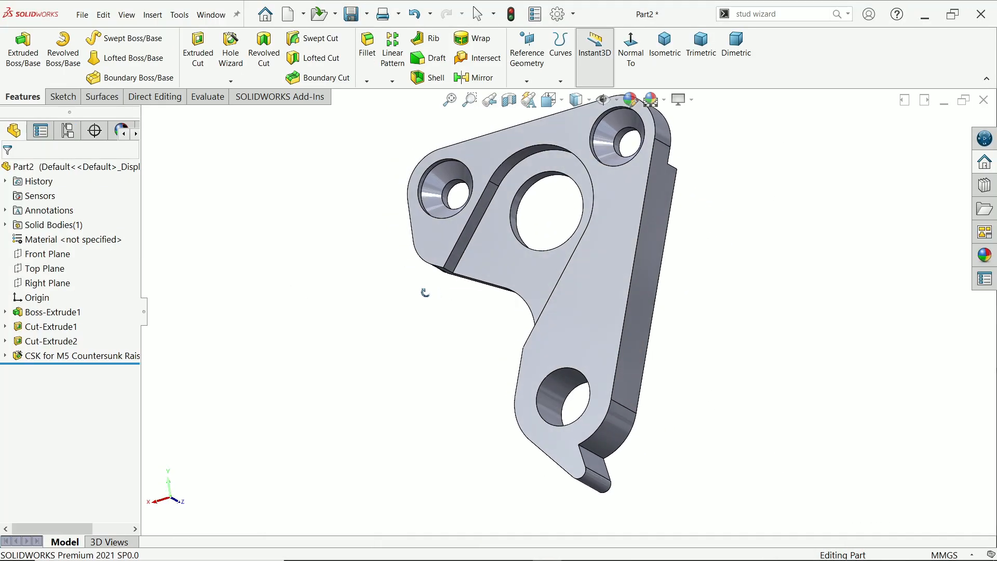
{"action": "left_click", "coordinate": [450, 273]}
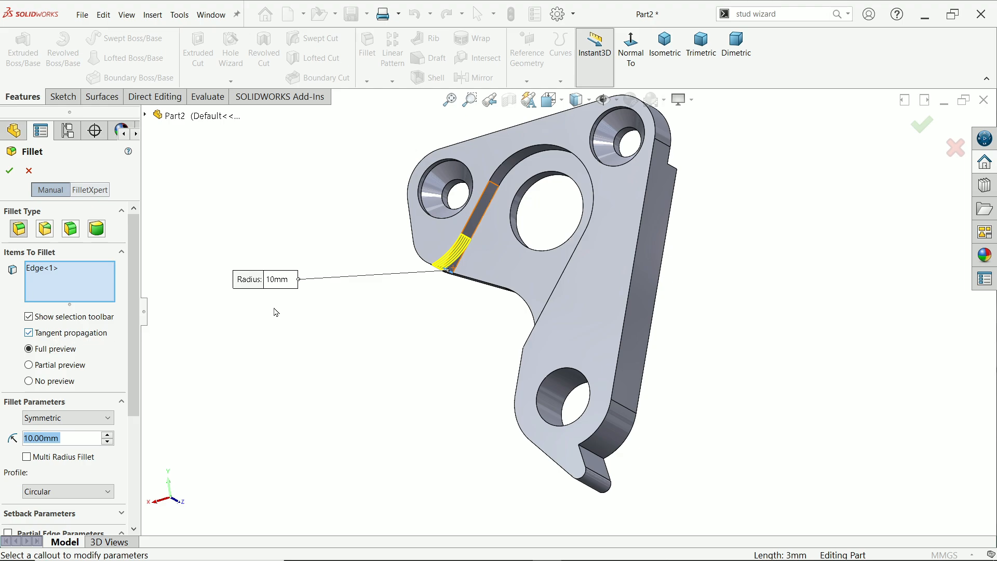
{"action": "scroll", "coordinate": [457, 270], "scroll_direction": "down", "scroll_amount": 5}
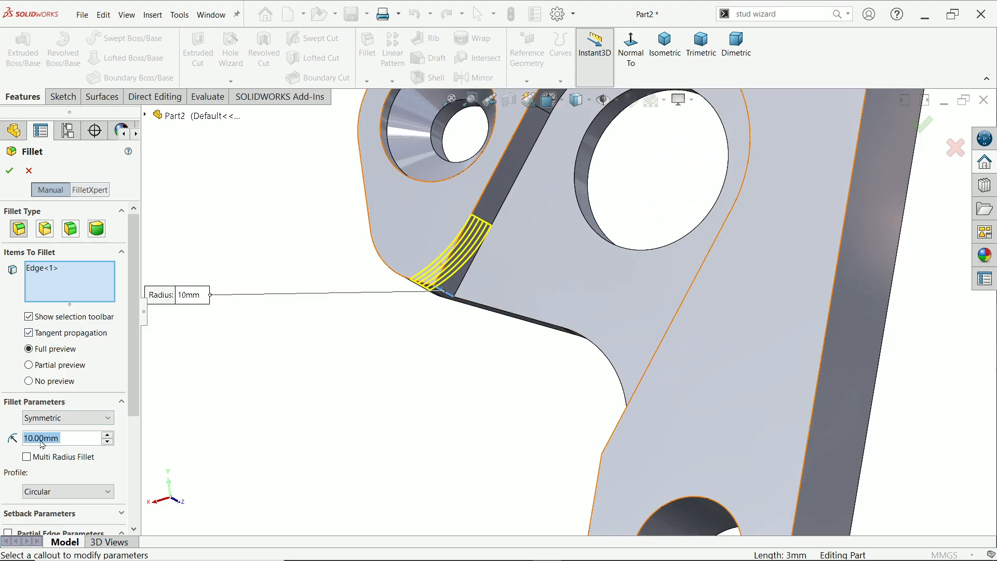
{"action": "type", "text": "2"}
{"action": "key", "text": "Return"}
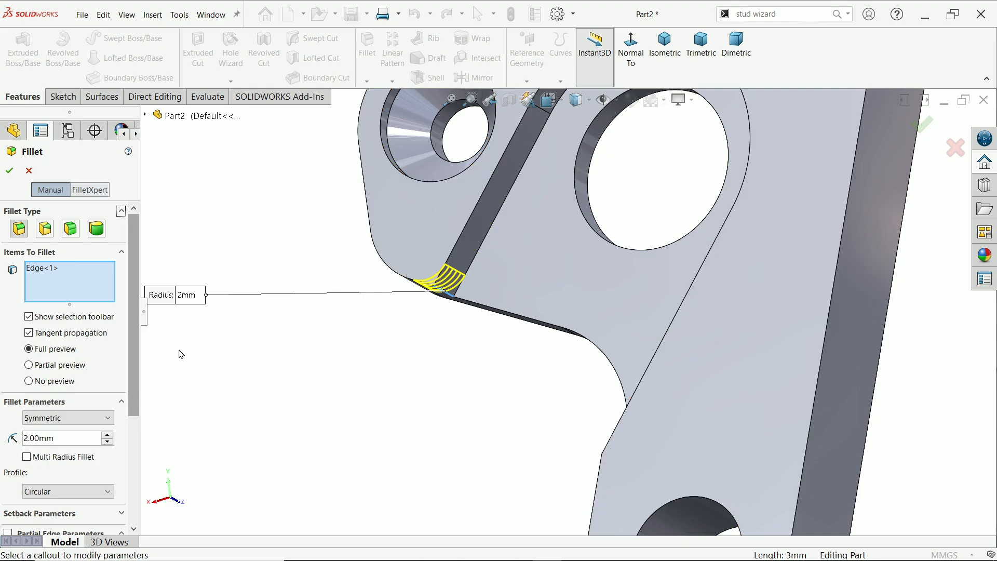
{"action": "left_click_drag", "start_coordinate": [195, 301], "coordinate": [220, 300]}
{"action": "left_click", "coordinate": [225, 297]}
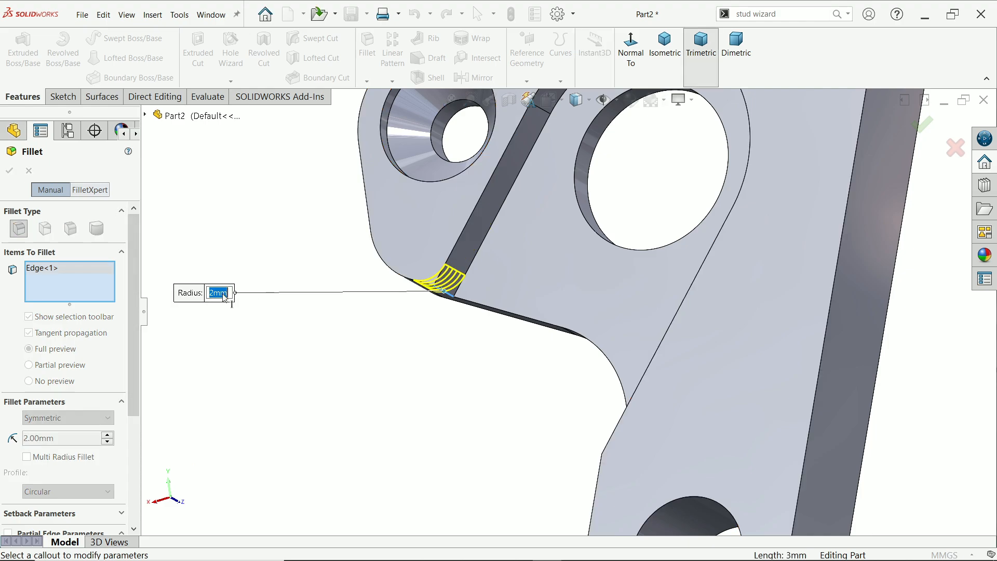
{"action": "key", "text": "Return"}
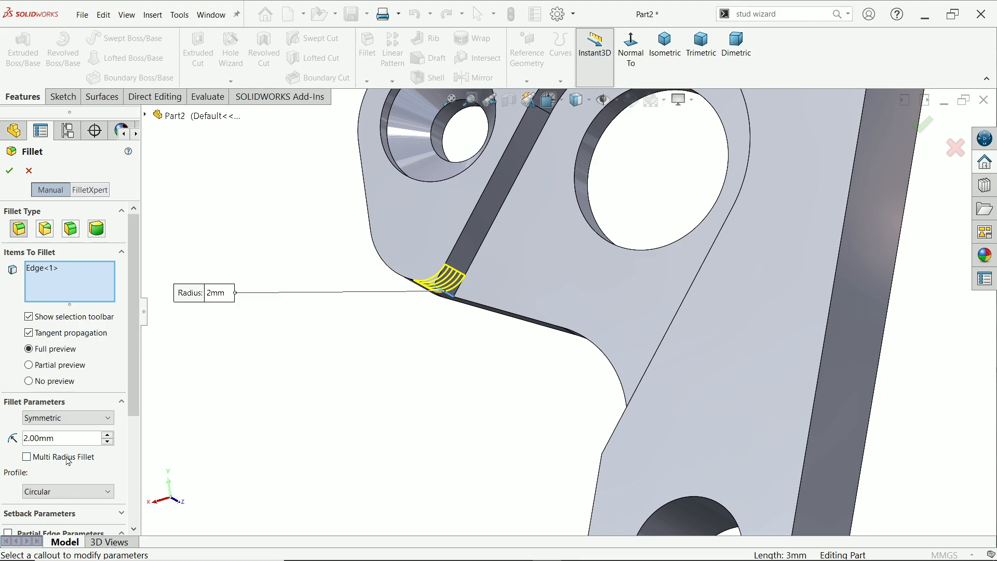
Enable Multi Radius Fillet and add the short edge where the recess's long wall meets the arm's side, with a 5 mm radius
{"action": "left_click", "coordinate": [42, 459]}
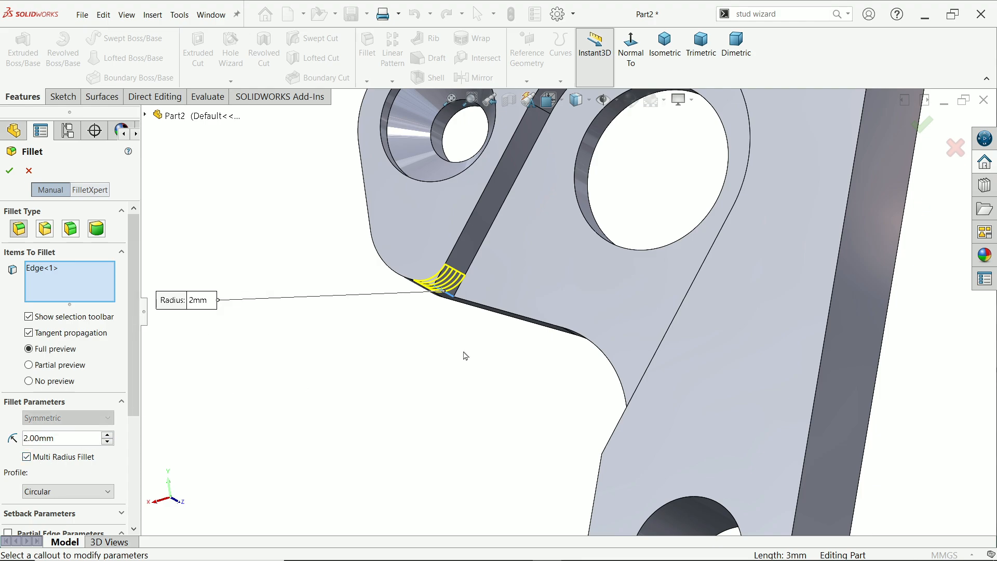
{"action": "scroll", "coordinate": [465, 356], "scroll_direction": "up", "scroll_amount": 3}
{"action": "middle_click_drag", "start_coordinate": [504, 374], "coordinate": [608, 384]}
{"action": "scroll", "coordinate": [609, 387], "scroll_direction": "down", "scroll_amount": 3}
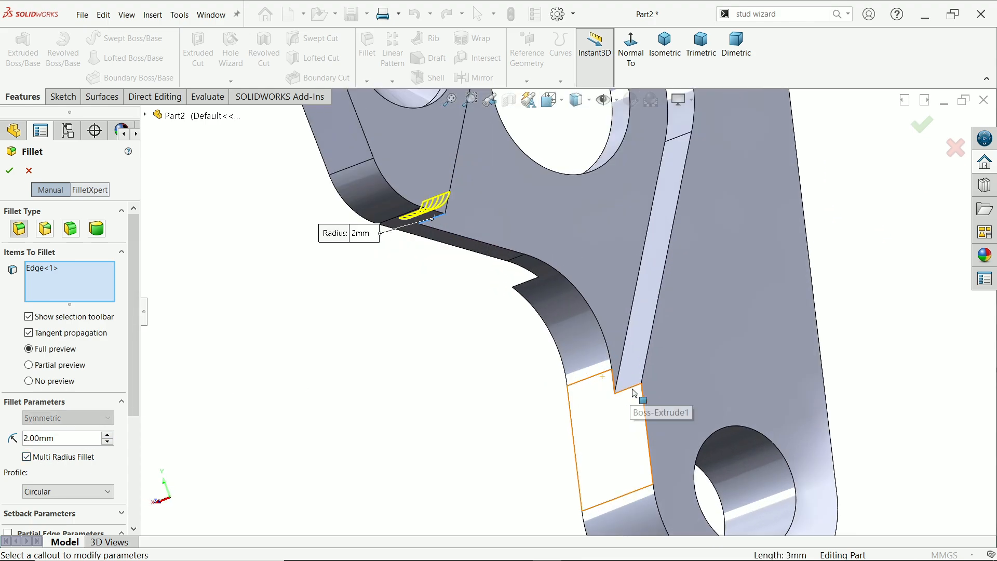
{"action": "left_click", "coordinate": [632, 390]}
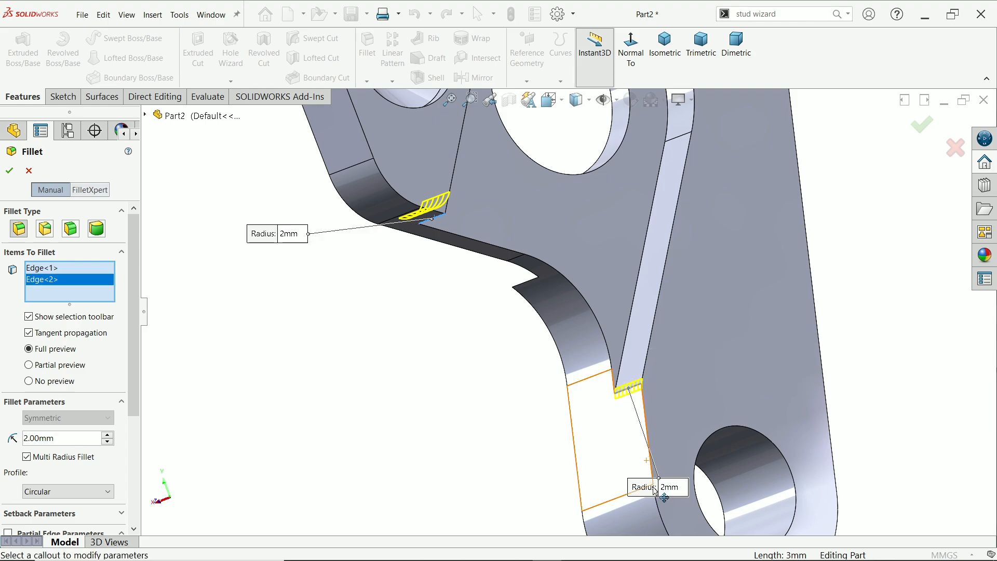
{"action": "left_click_drag", "start_coordinate": [656, 491], "coordinate": [413, 375]}
{"action": "left_click", "coordinate": [431, 372]}
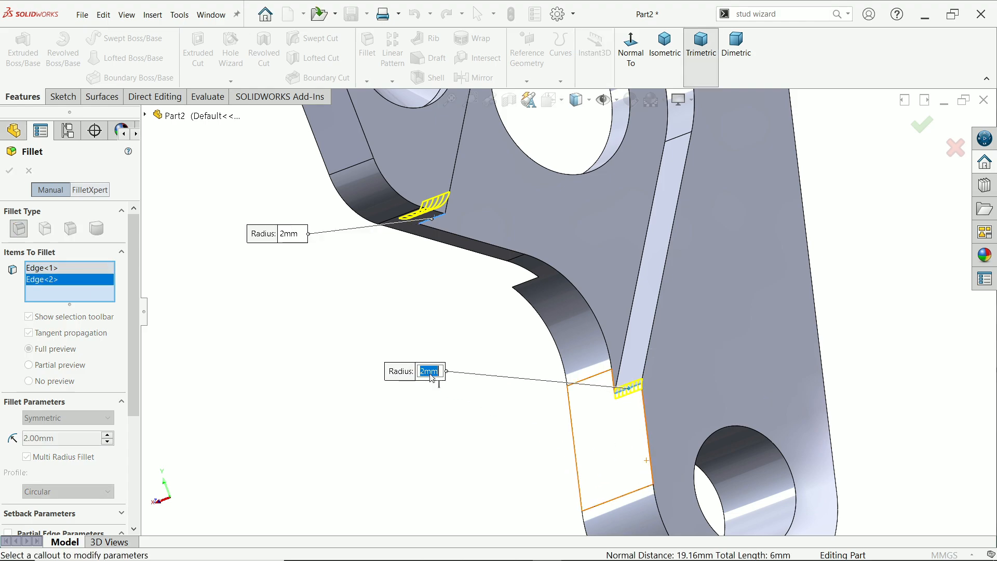
{"action": "type", "text": "5"}
{"action": "key", "text": "Return"}
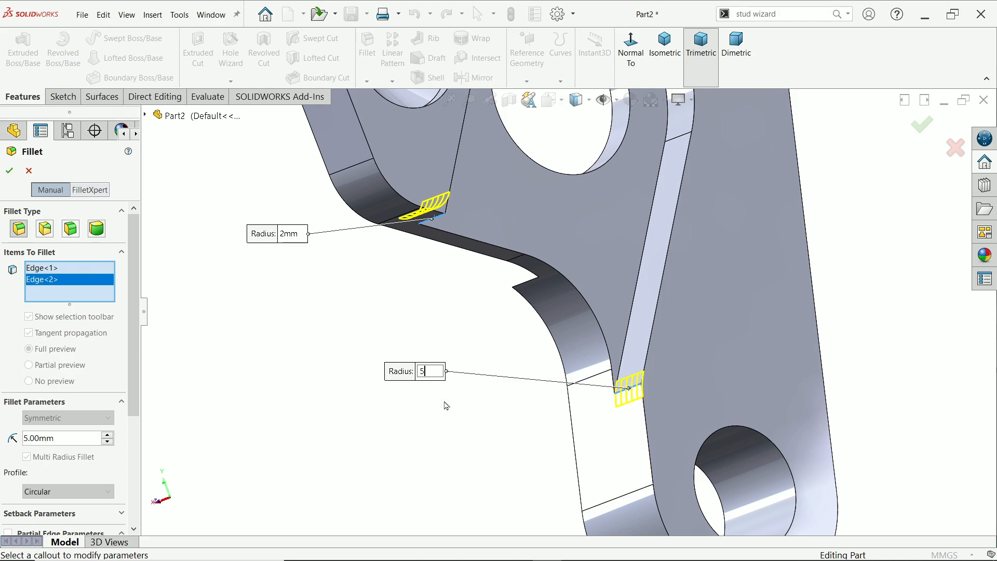
Add the short edge at the raised arm's pointed tip, where its step meets the outer side, with a 1 mm radius
{"action": "scroll", "coordinate": [450, 397], "scroll_direction": "up", "scroll_amount": 3}
{"action": "middle_click_drag", "start_coordinate": [628, 323], "coordinate": [775, 304]}
{"action": "scroll", "coordinate": [523, 196], "scroll_direction": "down", "scroll_amount": 5}
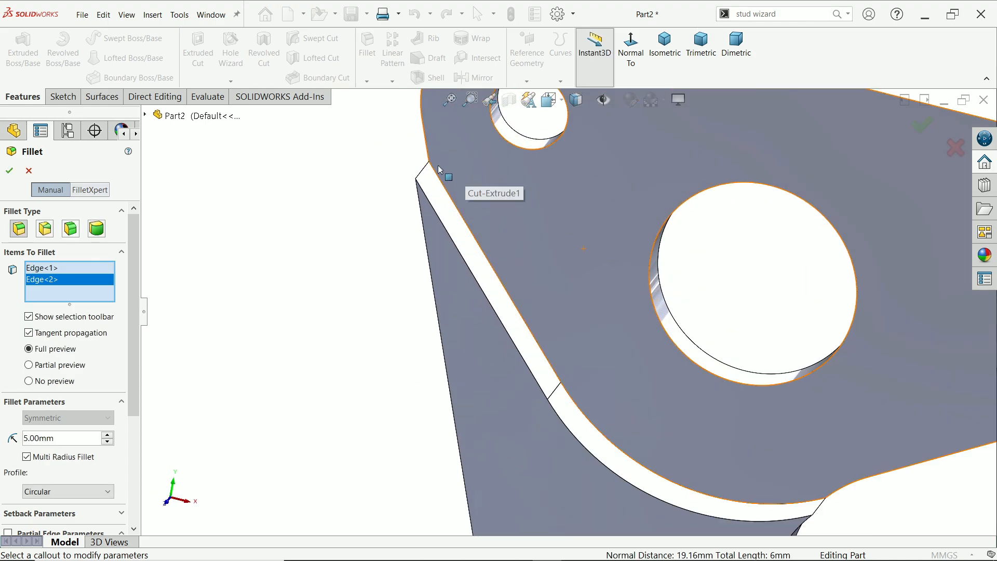
{"action": "left_click", "coordinate": [424, 173]}
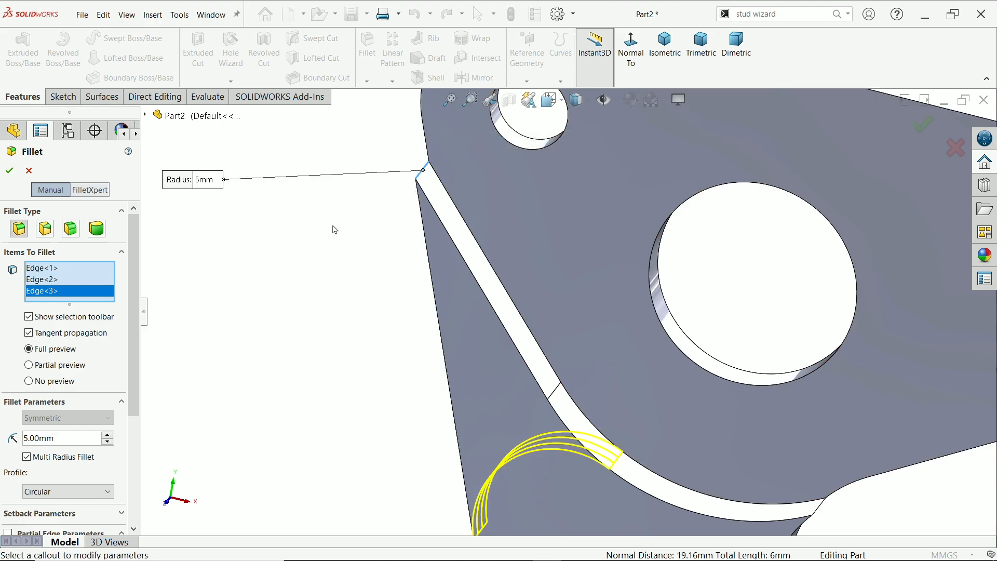
{"action": "left_click", "coordinate": [203, 182]}
{"action": "left_click", "coordinate": [210, 185]}
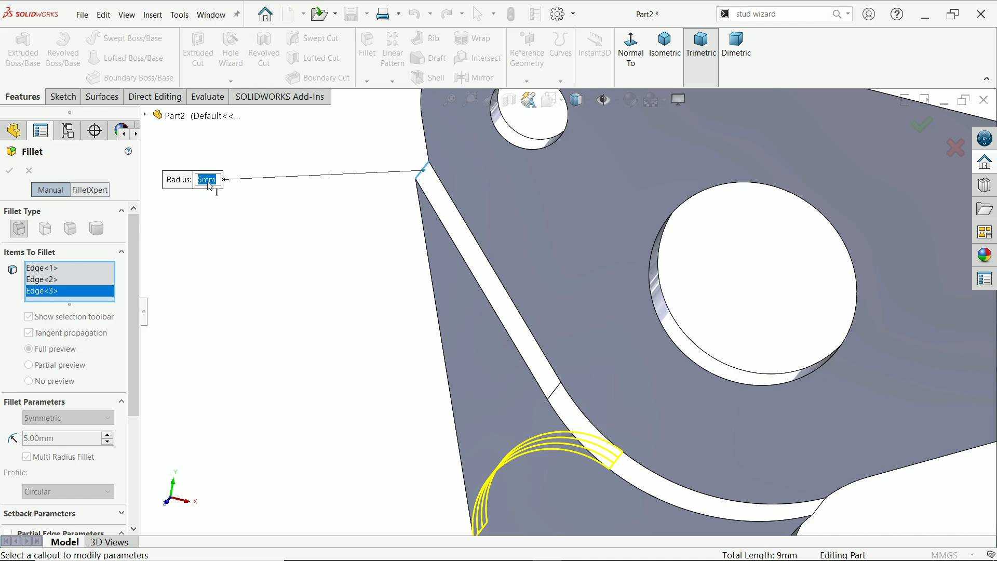
{"action": "type", "text": "2"}
{"action": "double_click", "coordinate": [200, 180]}
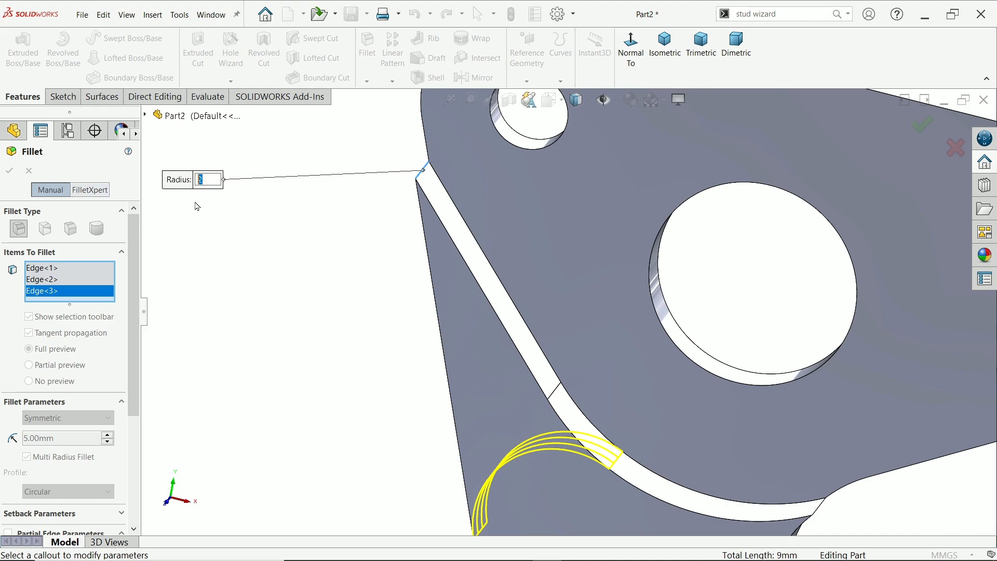
{"action": "type", "text": "1"}
{"action": "key", "text": "Return"}
{"action": "scroll", "coordinate": [347, 248], "scroll_direction": "up", "scroll_amount": 3}
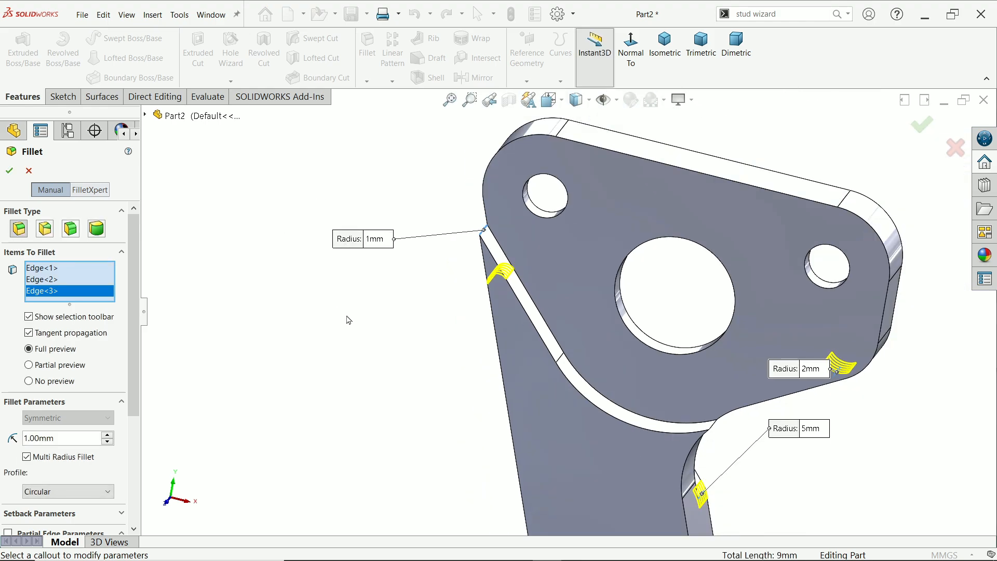
Add the short edge at the step's other end, beside the arm's concave curve, with a 1 mm radius and finish the fillet
{"action": "scroll", "coordinate": [348, 320], "scroll_direction": "up", "scroll_amount": 1}
{"action": "middle_click_drag", "start_coordinate": [373, 365], "coordinate": [320, 359]}
{"action": "scroll", "coordinate": [592, 384], "scroll_direction": "down", "scroll_amount": 3}
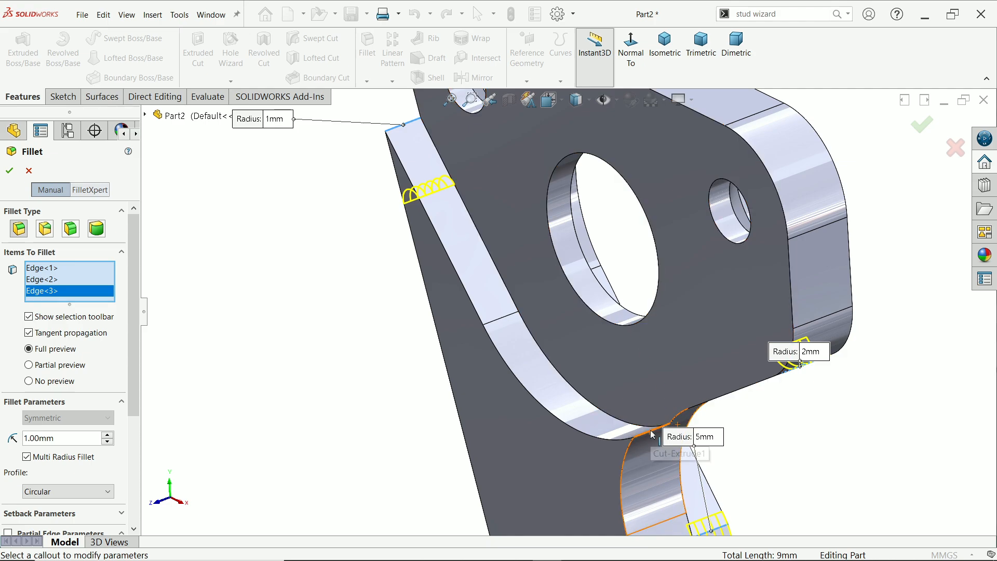
{"action": "left_click", "coordinate": [653, 432]}
{"action": "middle_click_drag", "start_coordinate": [597, 444], "coordinate": [627, 438]}
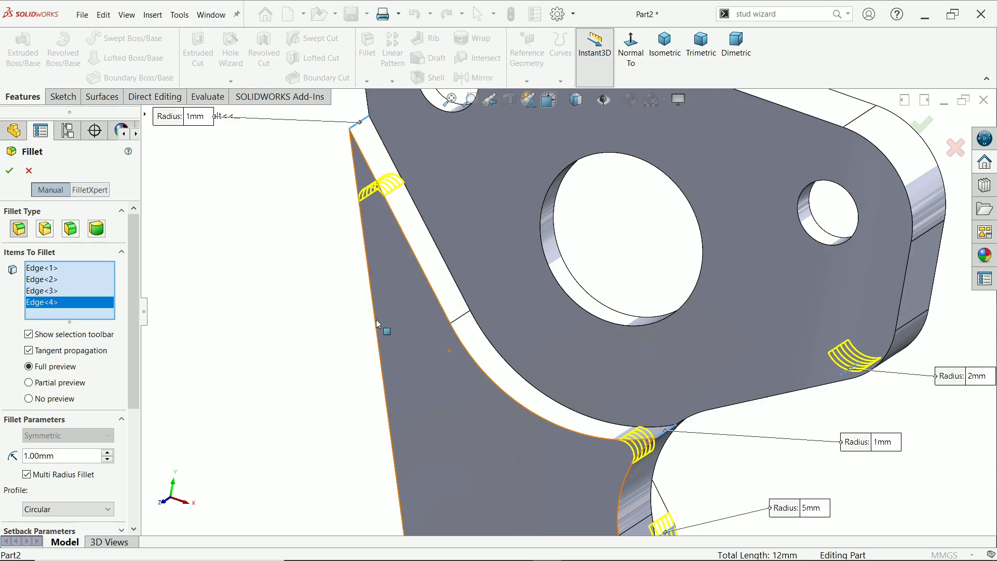
{"action": "left_click", "coordinate": [9, 176]}
{"action": "scroll", "coordinate": [406, 340], "scroll_direction": "up", "scroll_amount": 3}
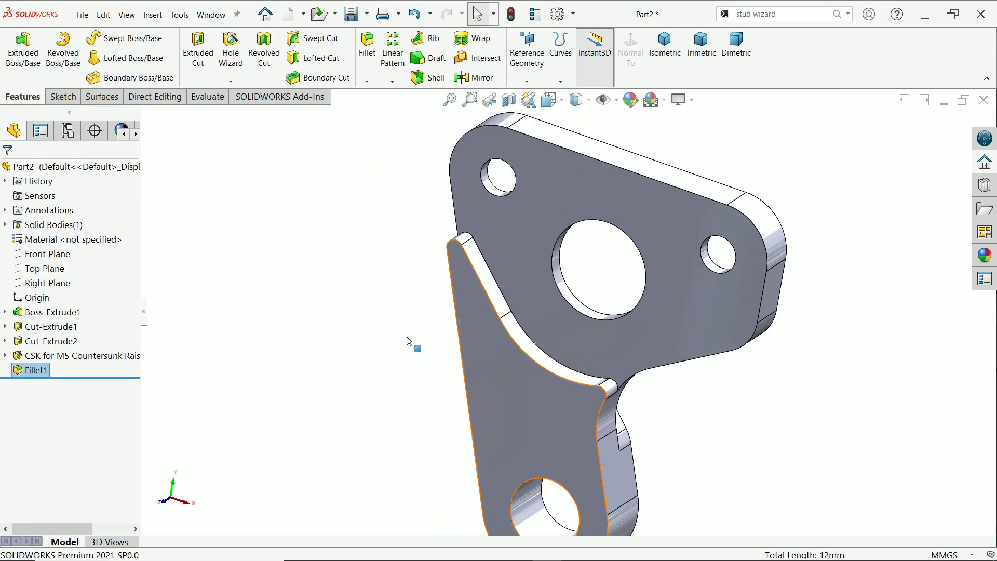
Edit the fillet feature to also round the inner corner edge between the arm's rounded end and its small tail with a 1 mm radius
{"action": "middle_click_drag", "start_coordinate": [448, 393], "coordinate": [475, 375]}
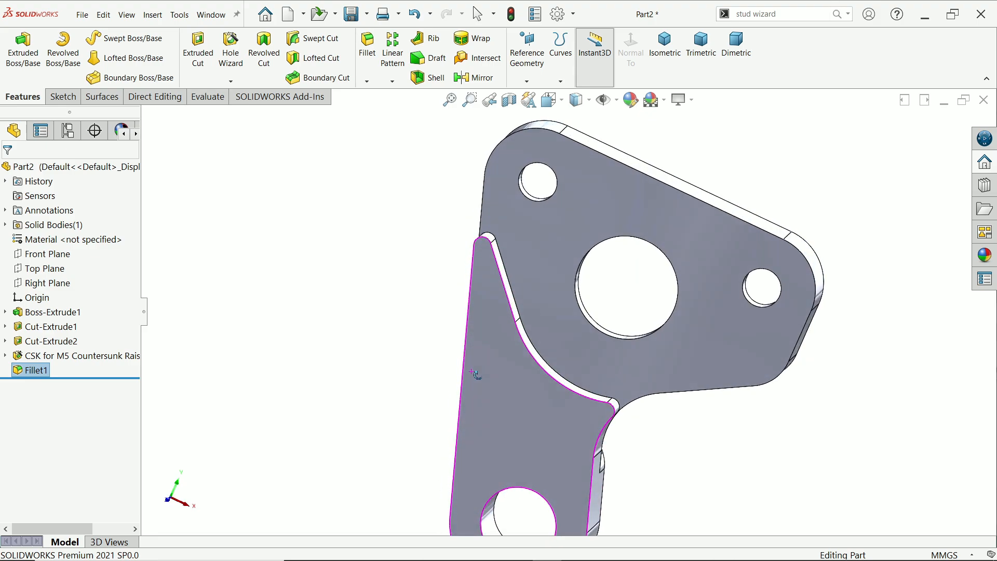
{"action": "scroll", "coordinate": [476, 378], "scroll_direction": "up", "scroll_amount": 3}
{"action": "scroll", "coordinate": [530, 445], "scroll_direction": "down", "scroll_amount": 2}
{"action": "middle_click_drag", "start_coordinate": [531, 447], "coordinate": [330, 423]}
{"action": "left_click", "coordinate": [23, 372]}
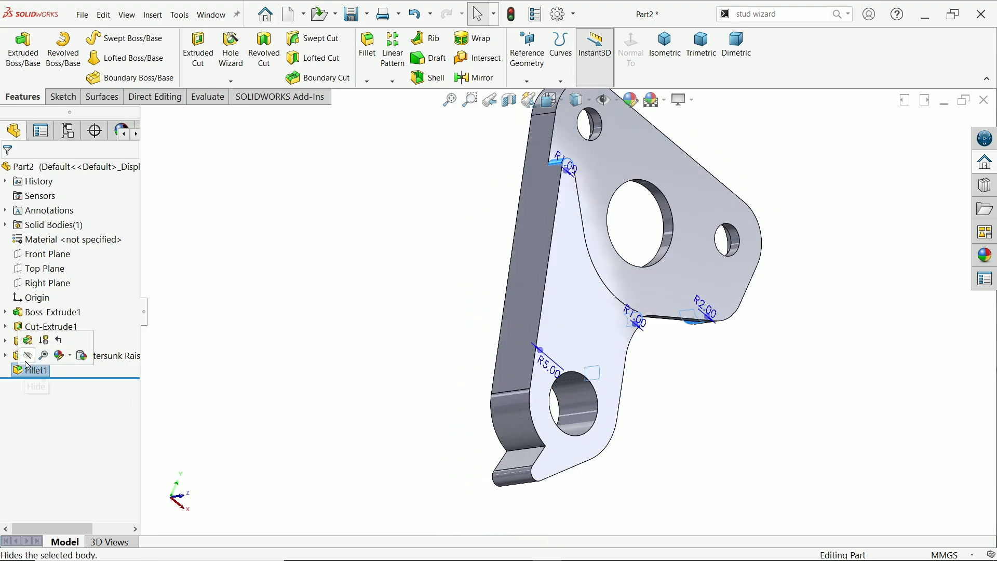
{"action": "left_click", "coordinate": [29, 341]}
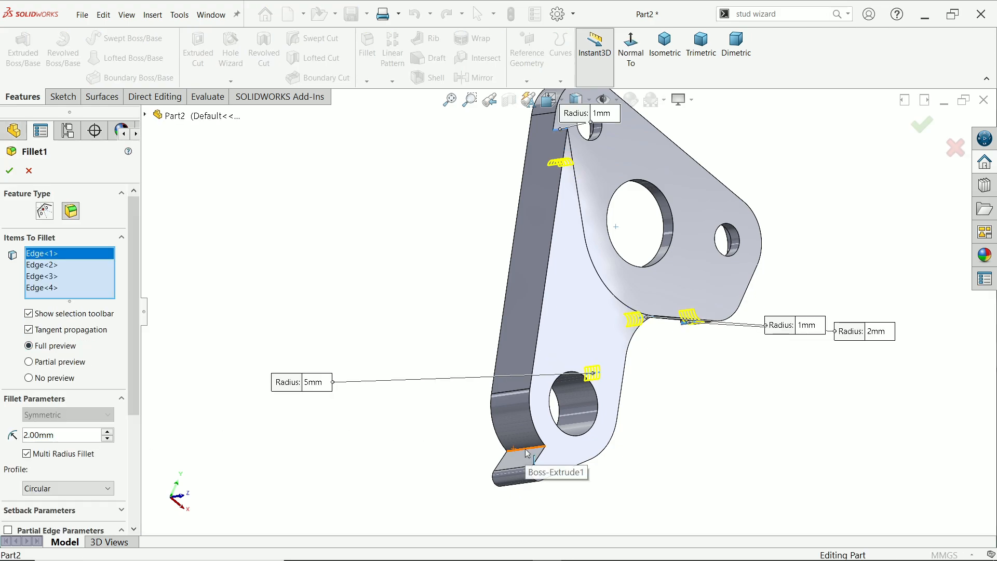
{"action": "left_click", "coordinate": [498, 453]}
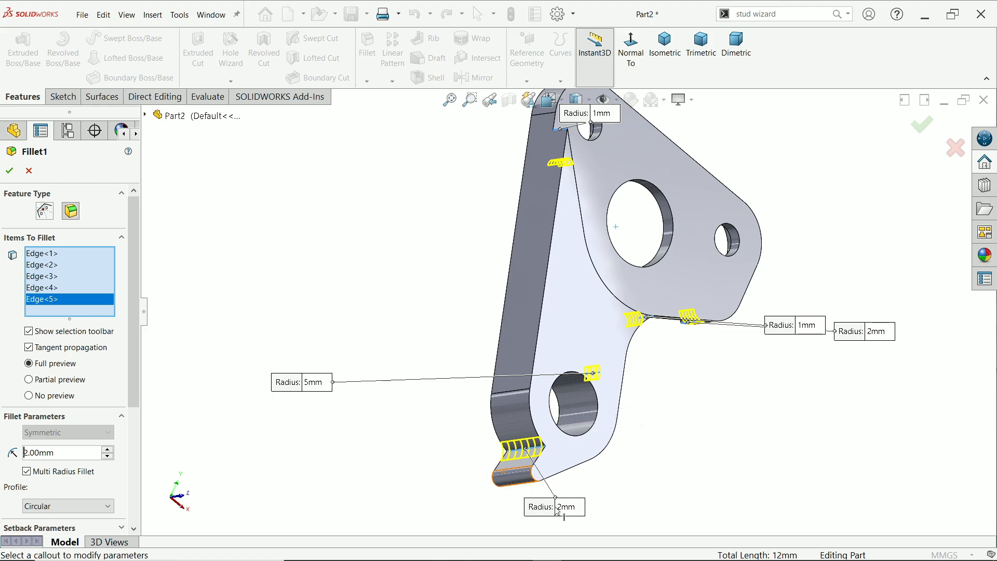
{"action": "left_click_drag", "start_coordinate": [570, 515], "coordinate": [418, 434]}
{"action": "left_click", "coordinate": [418, 434]}
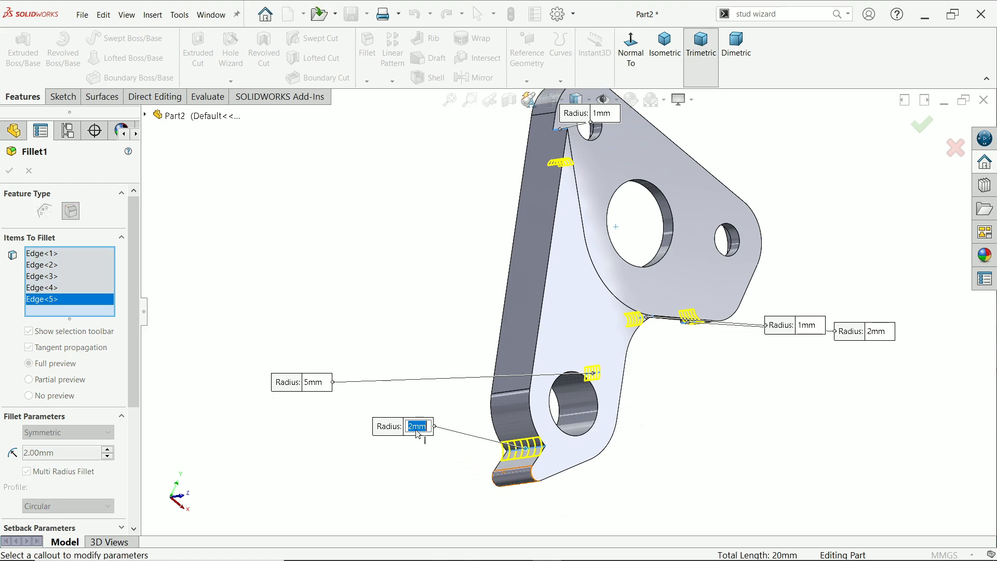
{"action": "type", "text": "1"}
{"action": "key", "text": "Return"}
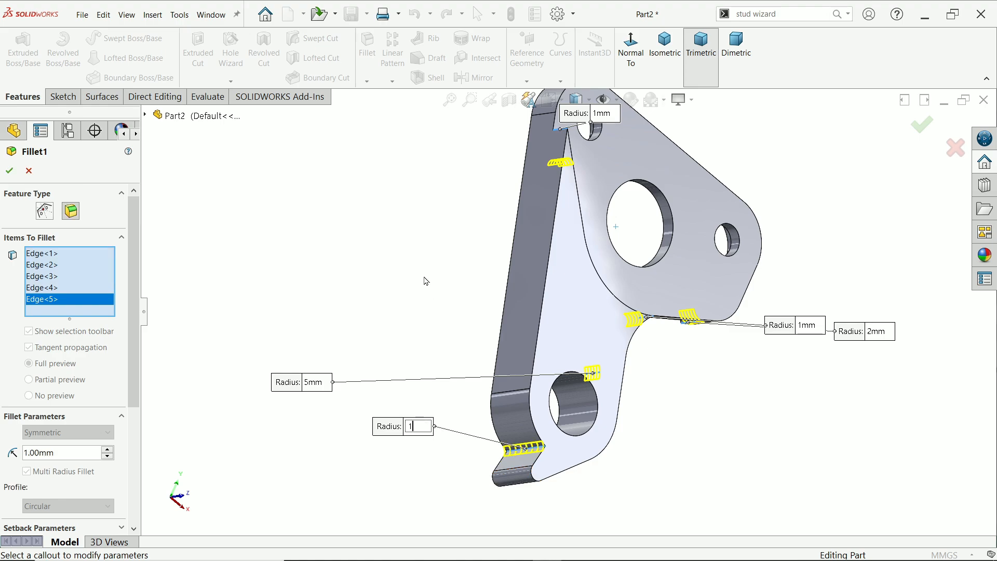
{"action": "left_click", "coordinate": [10, 172]}
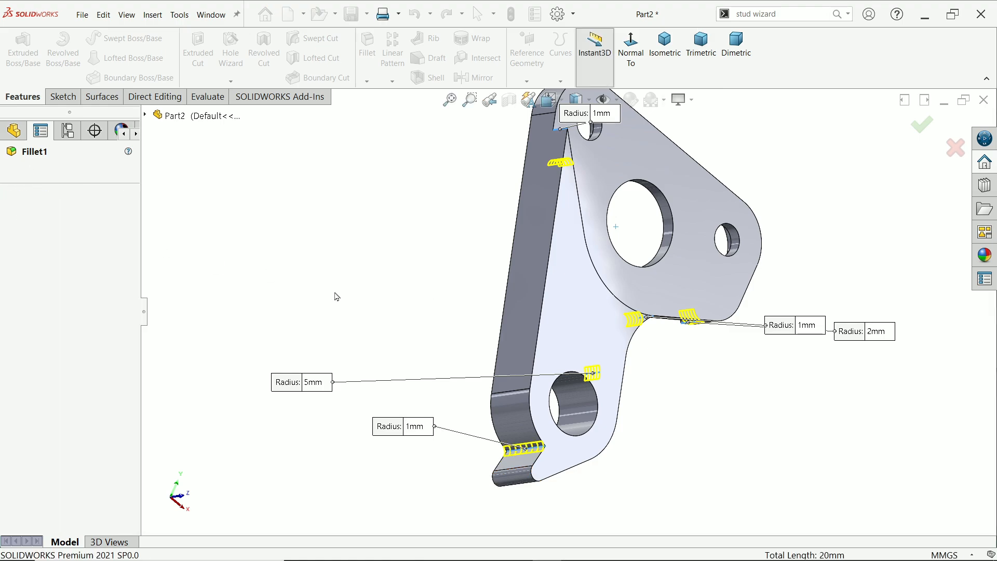
Start a 0.5 mm by 45° chamfer on the outline of the arm's raised face and on both rims of the arm's hole
{"action": "middle_click_drag", "start_coordinate": [276, 338], "coordinate": [284, 352]}
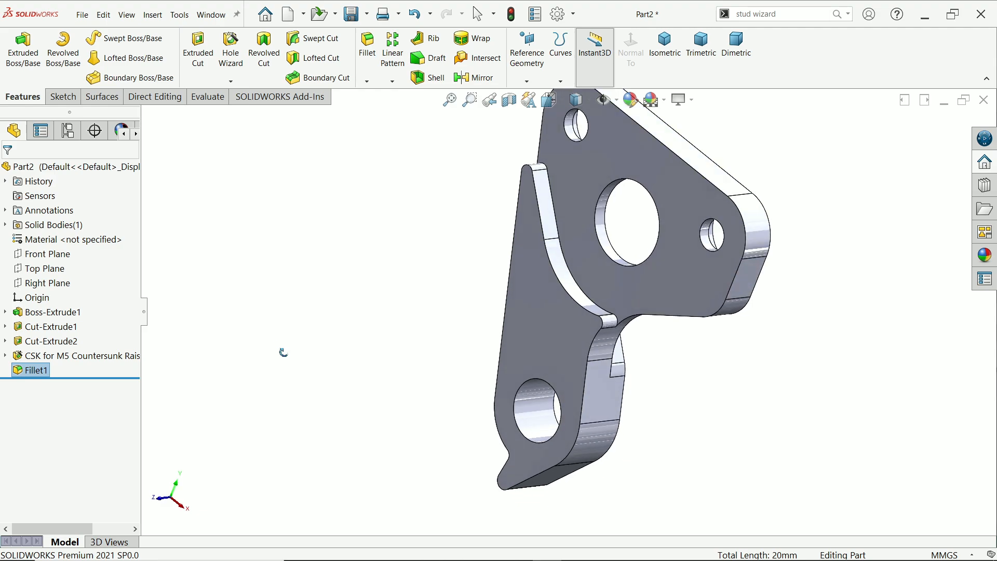
{"action": "left_click", "coordinate": [367, 81]}
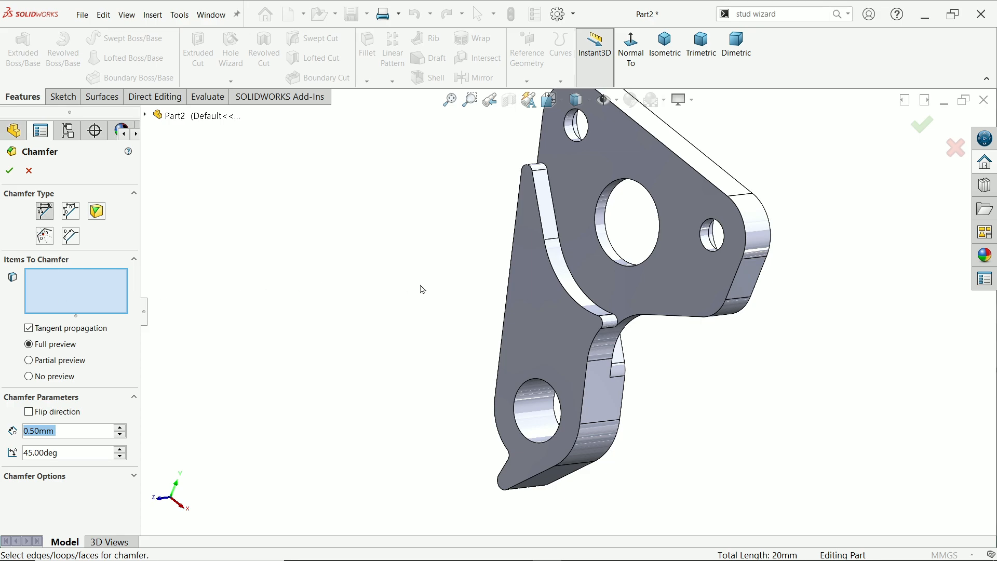
{"action": "left_click", "coordinate": [562, 285]}
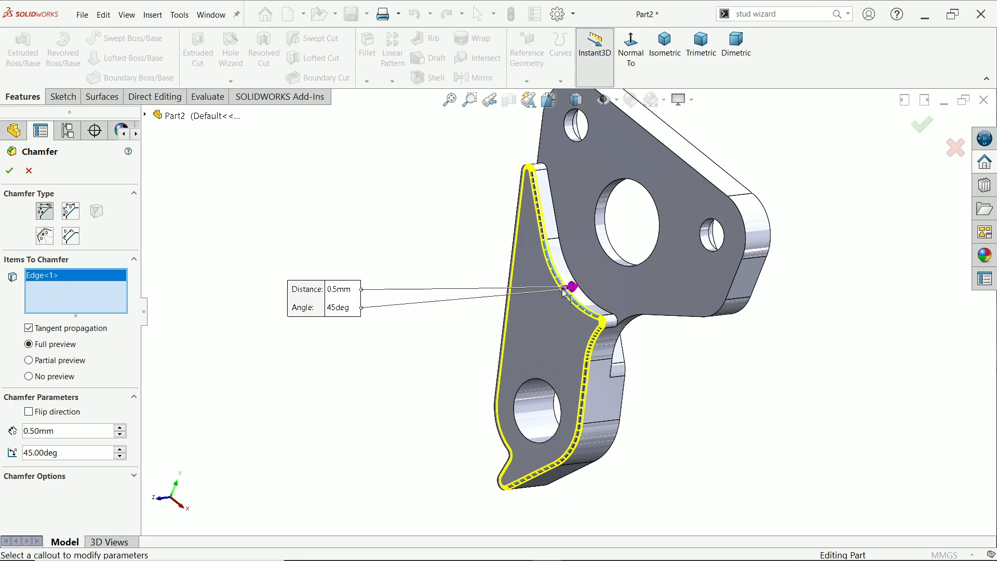
{"action": "left_click", "coordinate": [544, 385]}
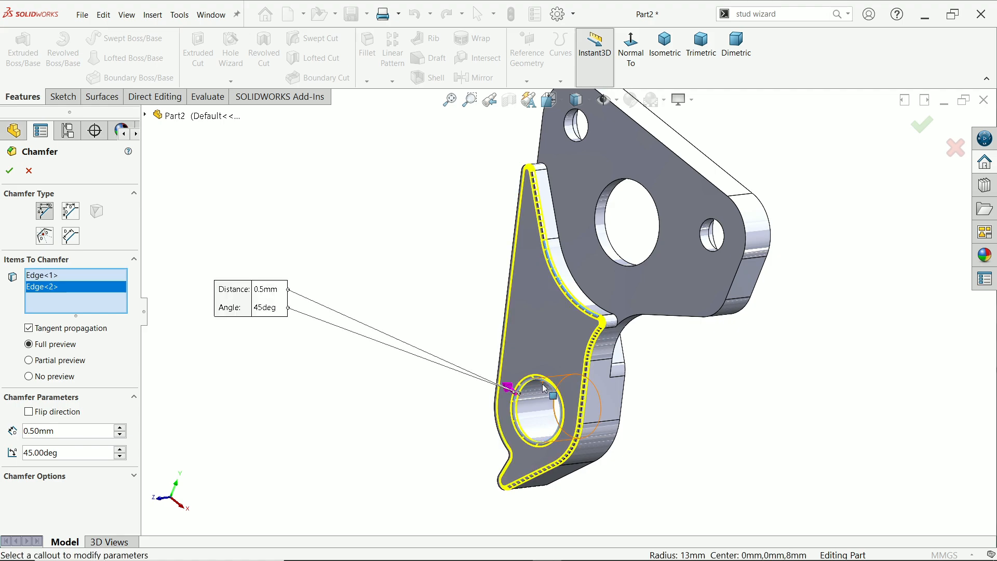
{"action": "left_click", "coordinate": [559, 409]}
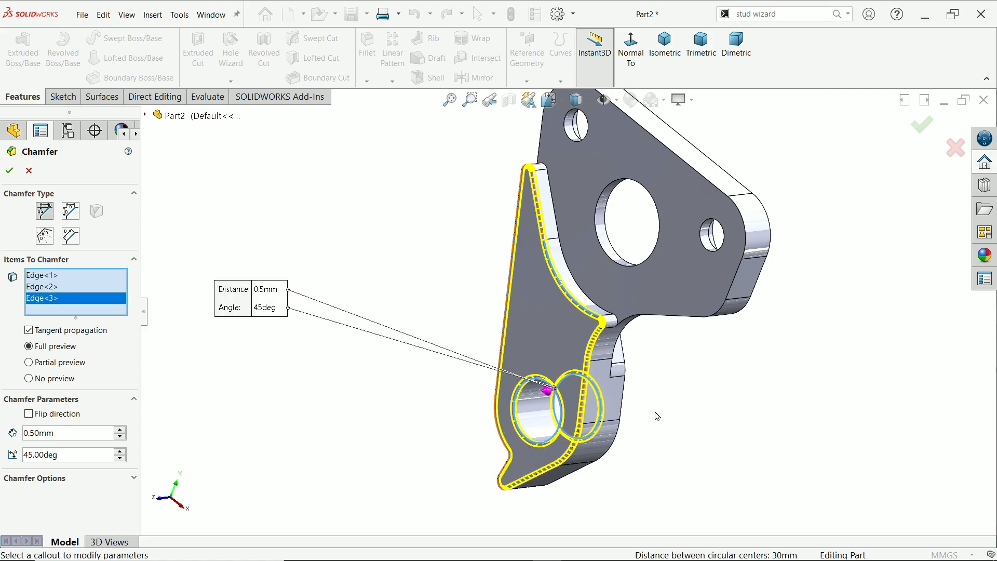
Add the plate's outline edge and the countersunk face's outline along the recess to the 0.5 mm chamfer, and finish it
{"action": "left_click", "coordinate": [736, 282]}
{"action": "middle_click_drag", "start_coordinate": [737, 281], "coordinate": [597, 346]}
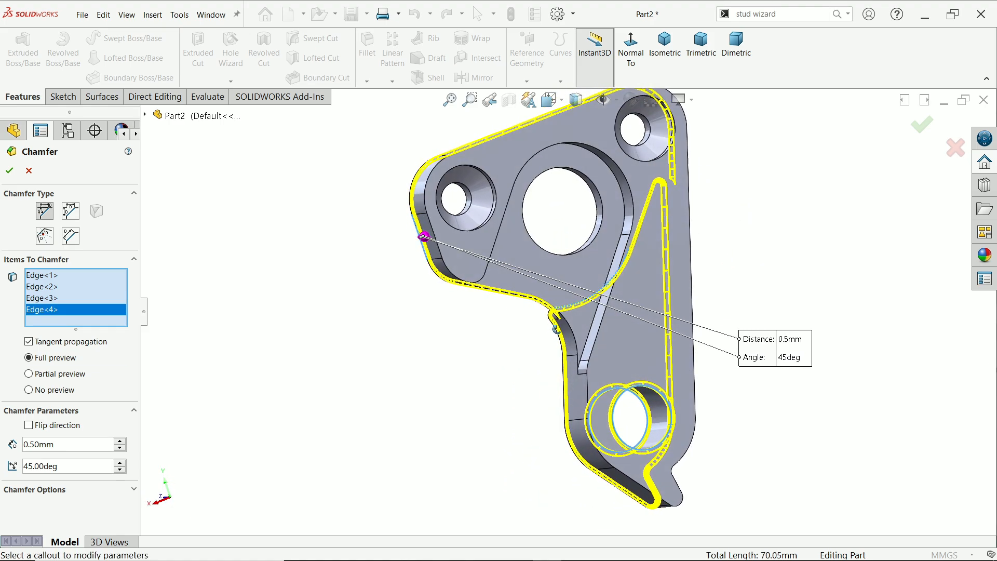
{"action": "left_click", "coordinate": [597, 338]}
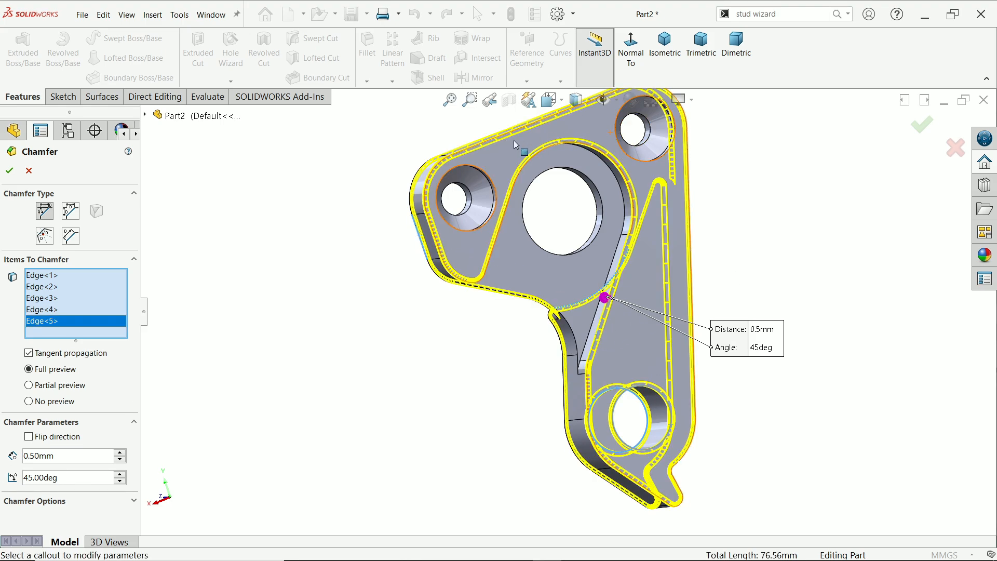
{"action": "middle_click_drag", "start_coordinate": [472, 275], "coordinate": [466, 254]}
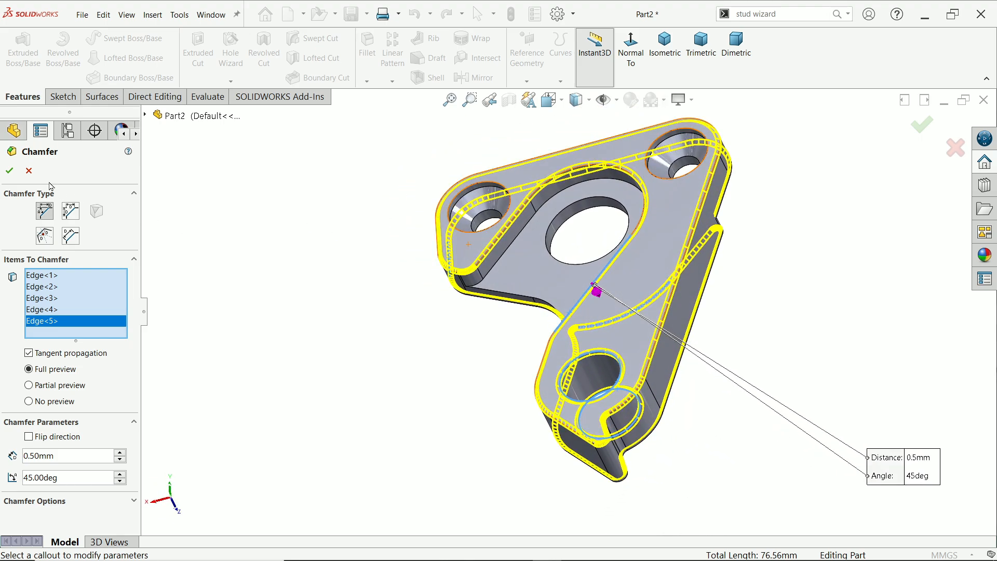
{"action": "left_click", "coordinate": [10, 170]}
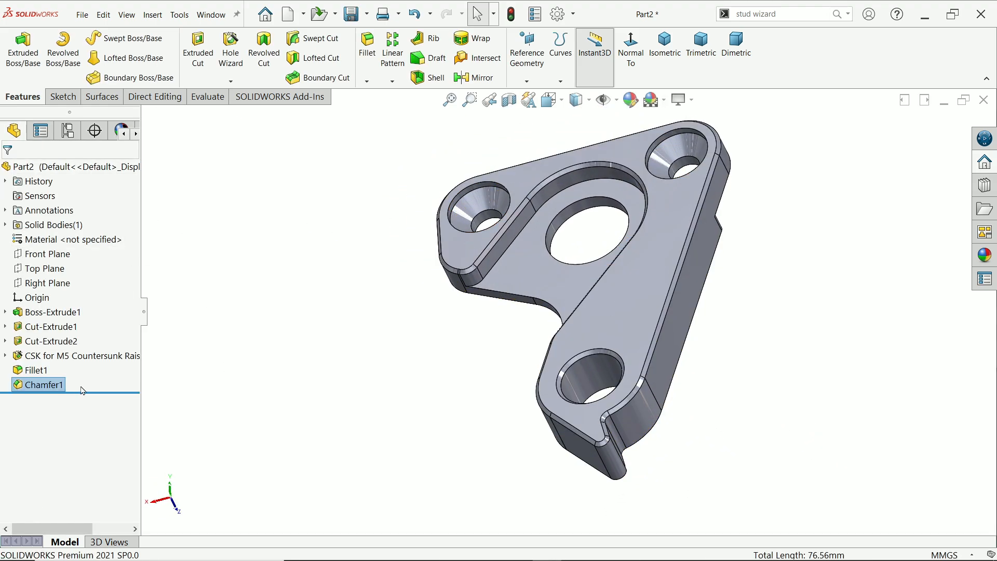
{"action": "left_click", "coordinate": [36, 370], "text": "ctrl"}
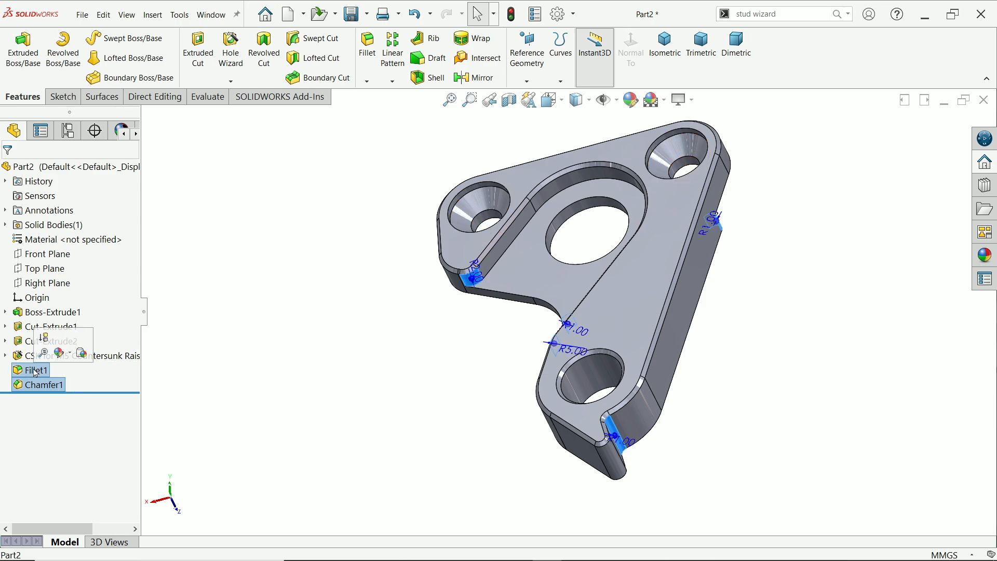
{"action": "left_click", "coordinate": [231, 300]}
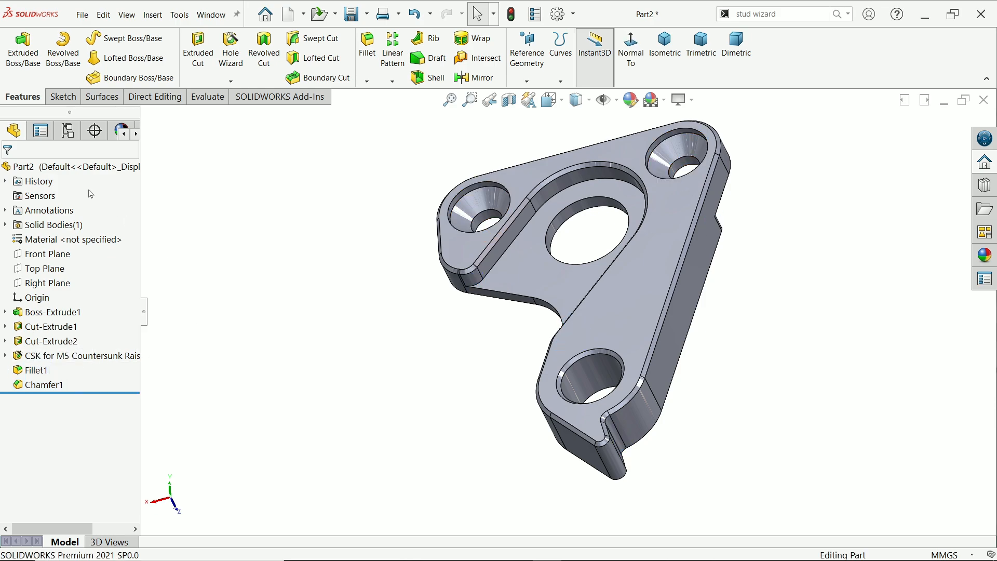
Search the materials for 6061 and assign the aluminium 6061 Alloy to the part
{"action": "right_click", "coordinate": [68, 240]}
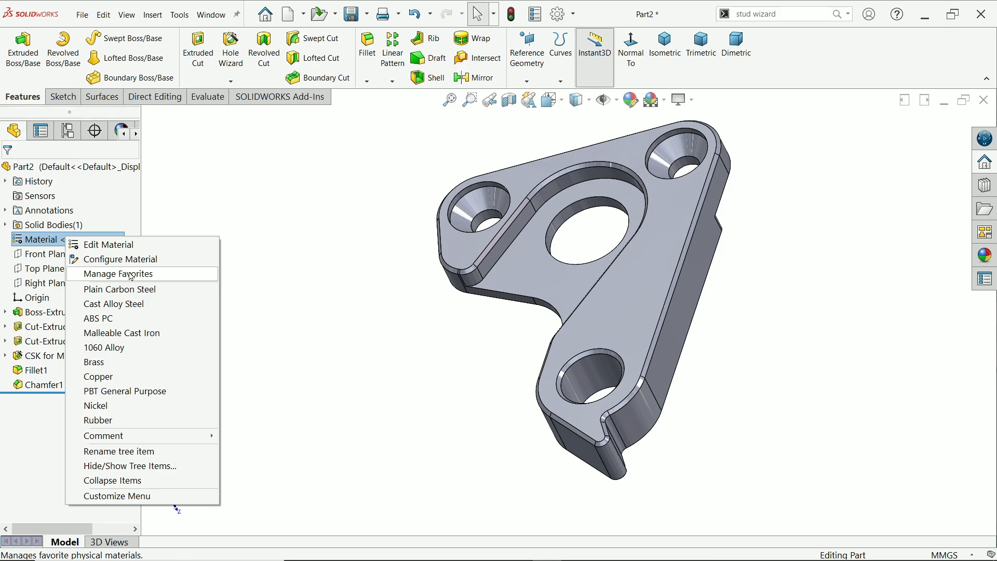
{"action": "left_click", "coordinate": [134, 251]}
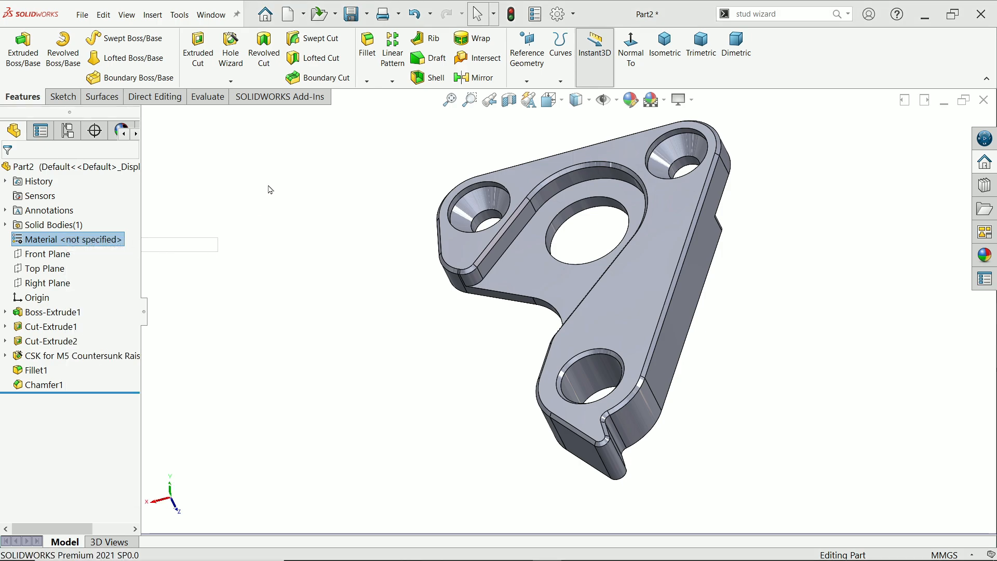
{"action": "left_click", "coordinate": [314, 75]}
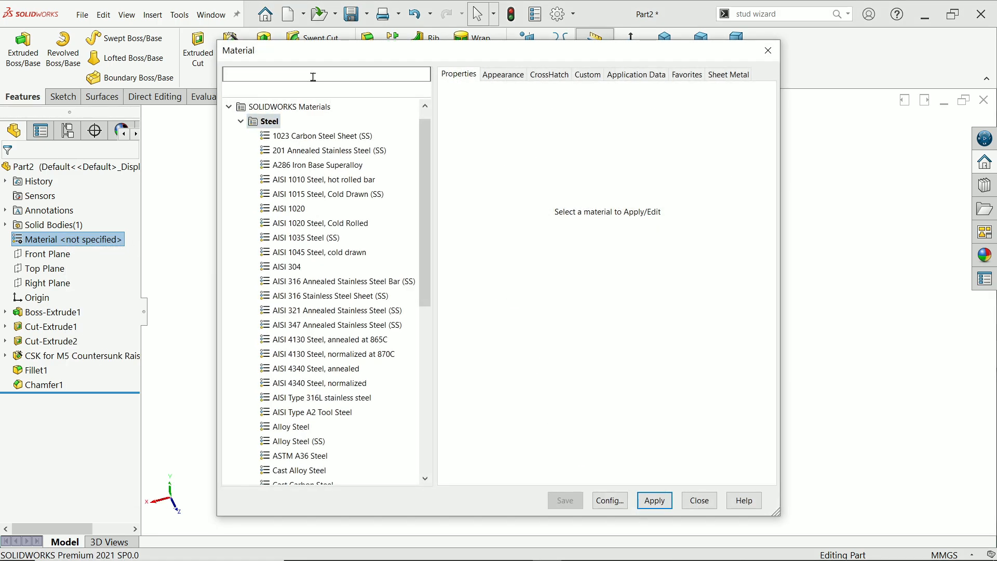
{"action": "type", "text": "606"}
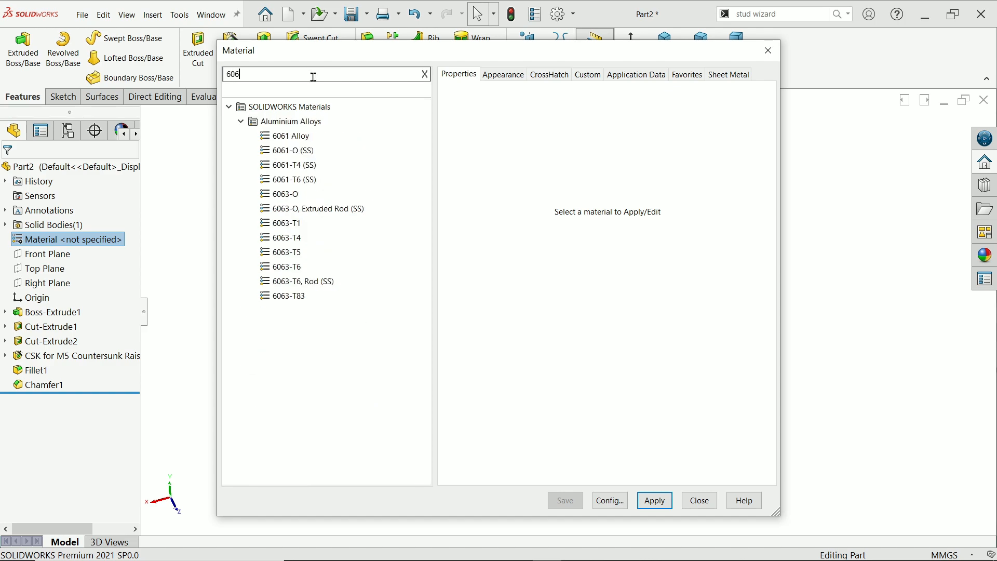
{"action": "type", "text": "1"}
{"action": "left_click", "coordinate": [297, 136]}
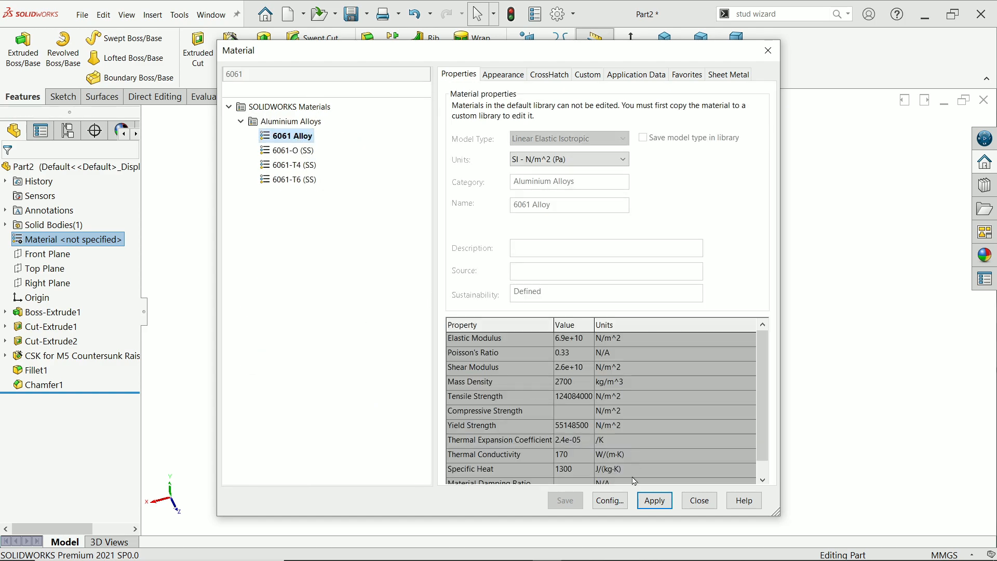
{"action": "left_click", "coordinate": [654, 500]}
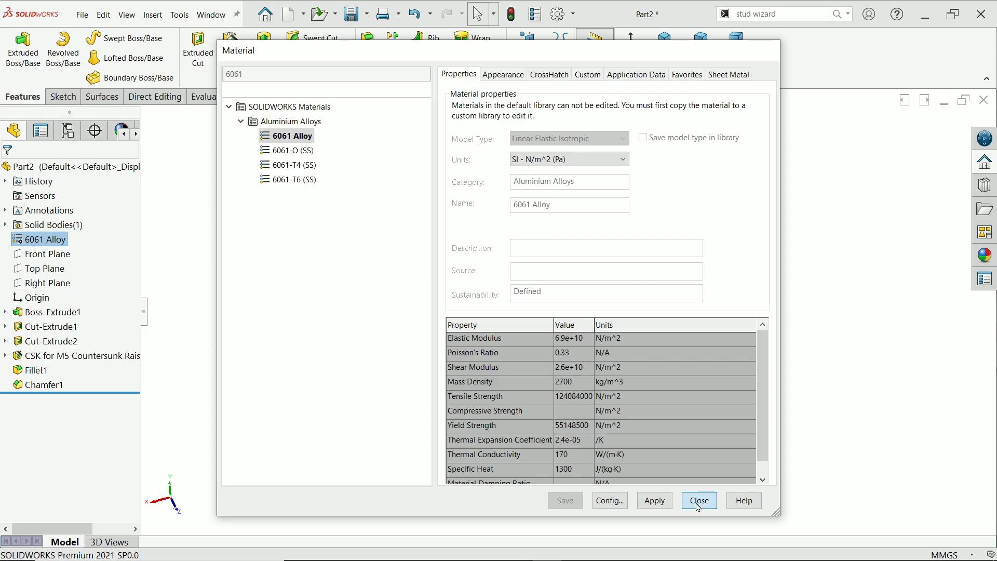
{"action": "left_click", "coordinate": [699, 500]}
Apply the basic color appearance to the whole part and set it to the standard red swatch
{"action": "middle_click_drag", "start_coordinate": [701, 344], "coordinate": [687, 493]}
{"action": "scroll", "coordinate": [689, 447], "scroll_direction": "up", "scroll_amount": 1}
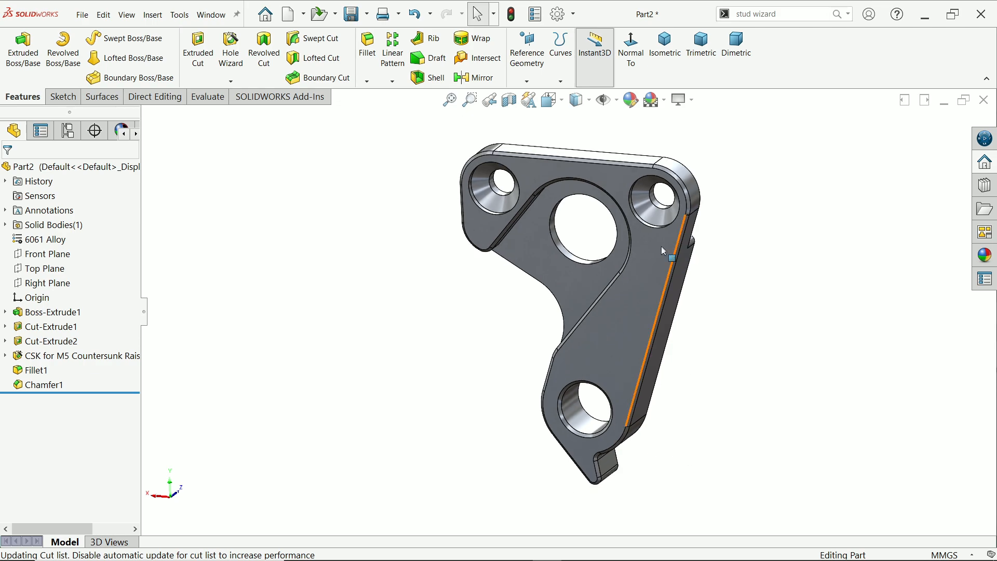
{"action": "left_click", "coordinate": [985, 255]}
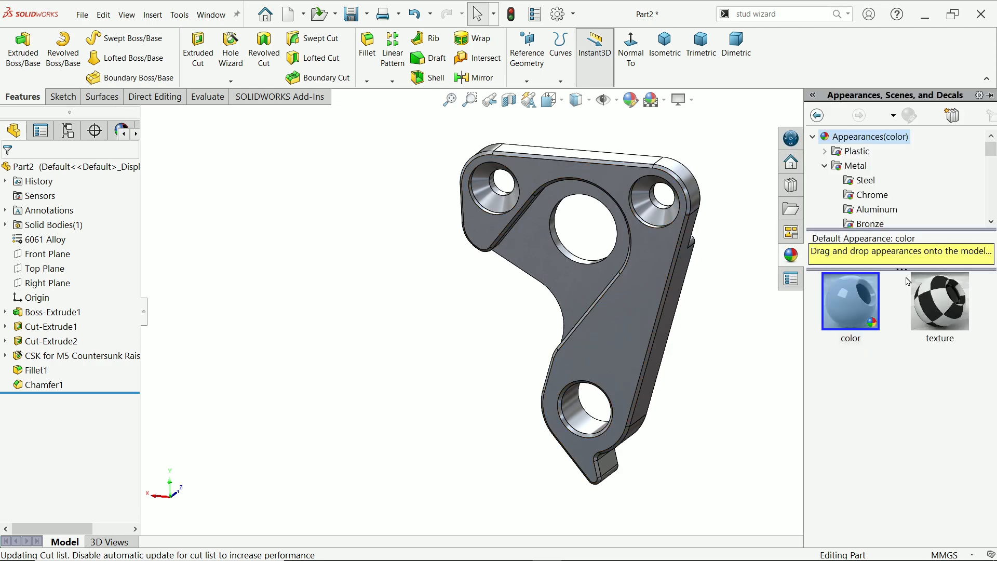
{"action": "double_click", "coordinate": [860, 295]}
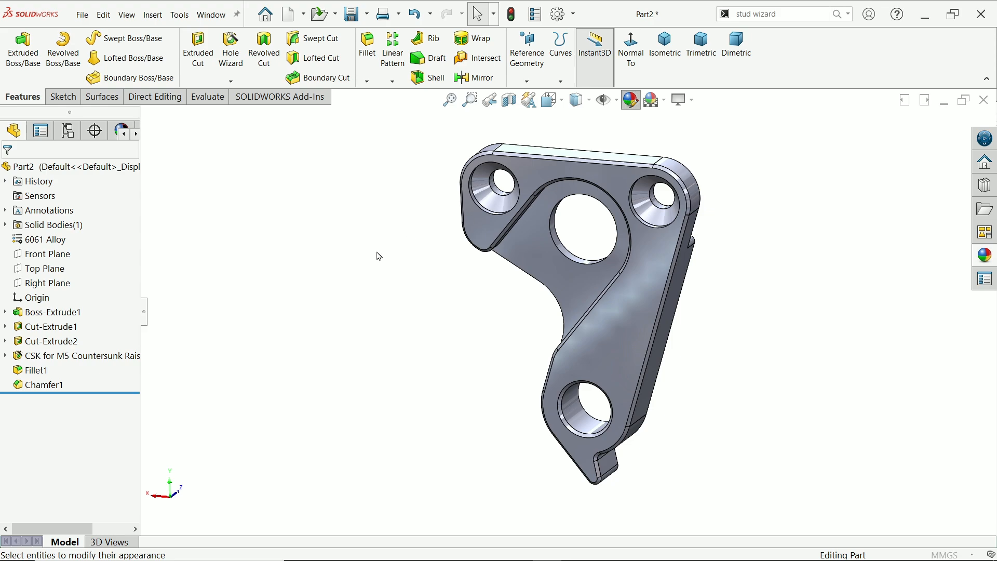
{"action": "left_click", "coordinate": [33, 466]}
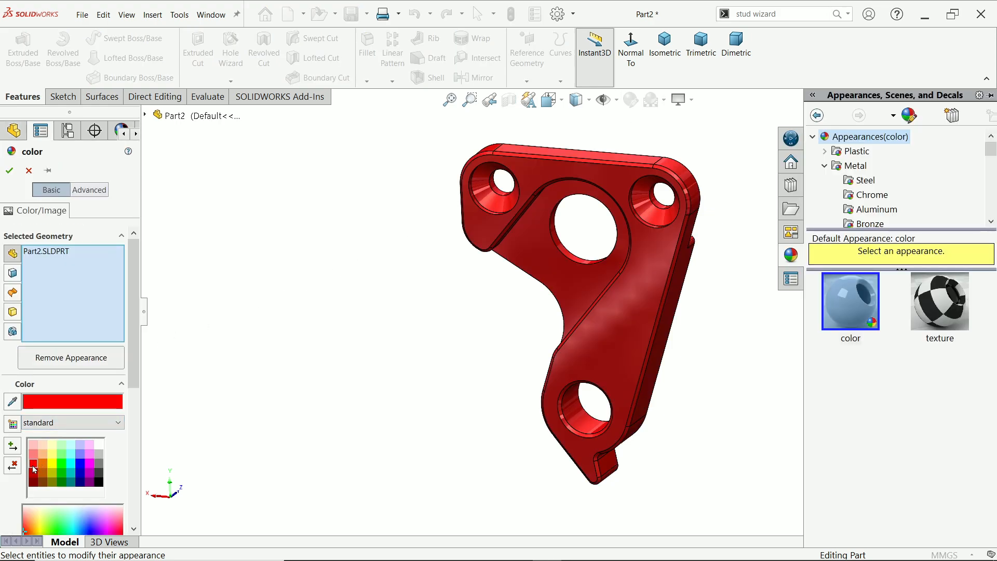
{"action": "left_click", "coordinate": [9, 171]}
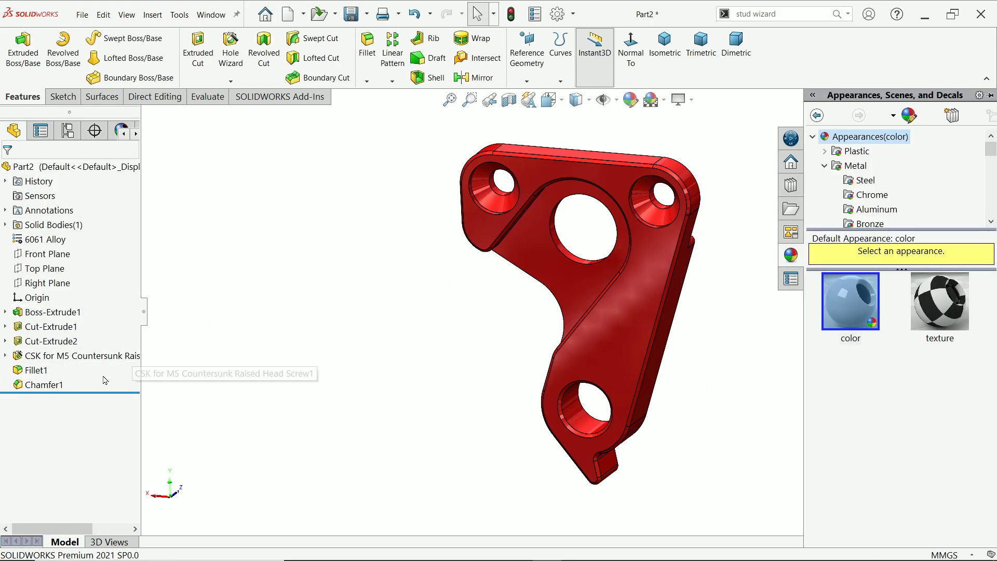
Give the fillet and chamfer features a light yellow color appearance, and show the part in isometric view
{"action": "left_click", "coordinate": [36, 371]}
{"action": "left_click", "coordinate": [38, 384], "text": "shift"}
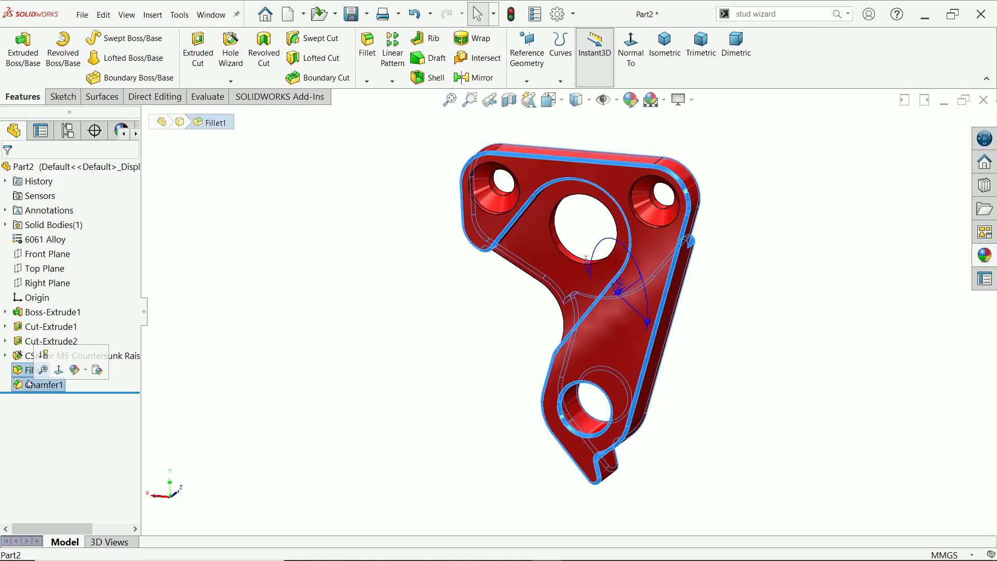
{"action": "left_click", "coordinate": [76, 369]}
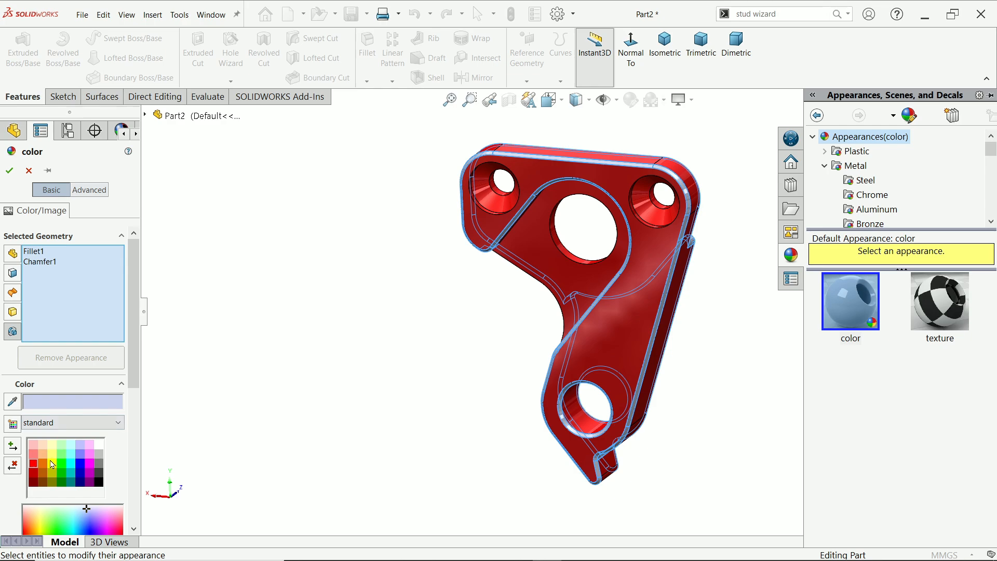
{"action": "left_click", "coordinate": [53, 456]}
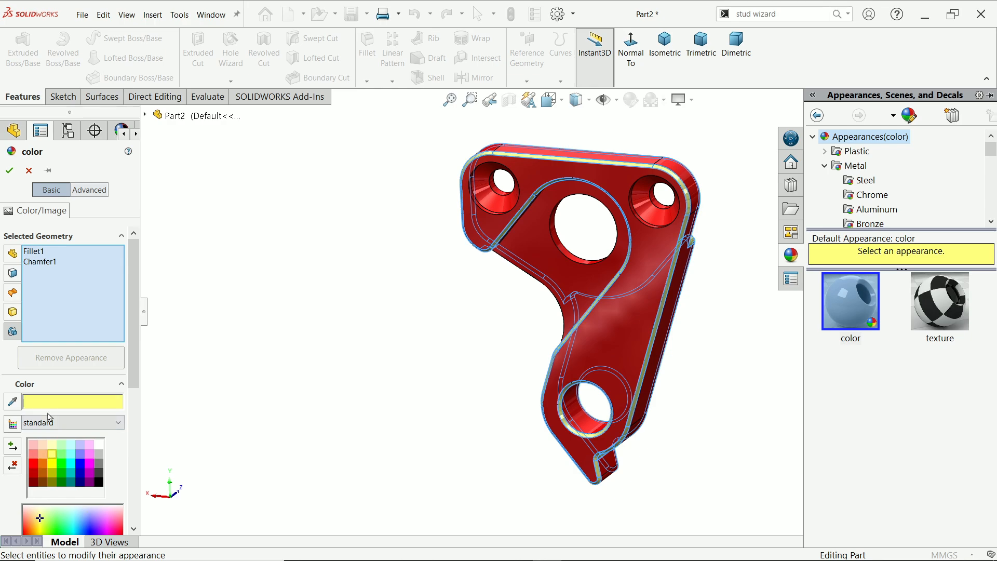
{"action": "left_click", "coordinate": [12, 172]}
{"action": "middle_click_drag", "start_coordinate": [244, 260], "coordinate": [353, 350]}
{"action": "left_click", "coordinate": [675, 59]}
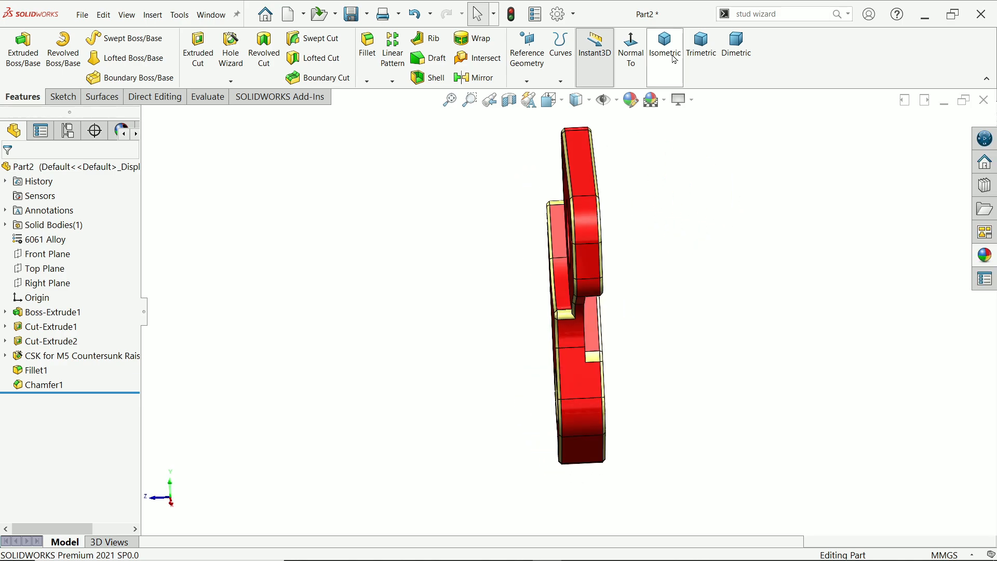